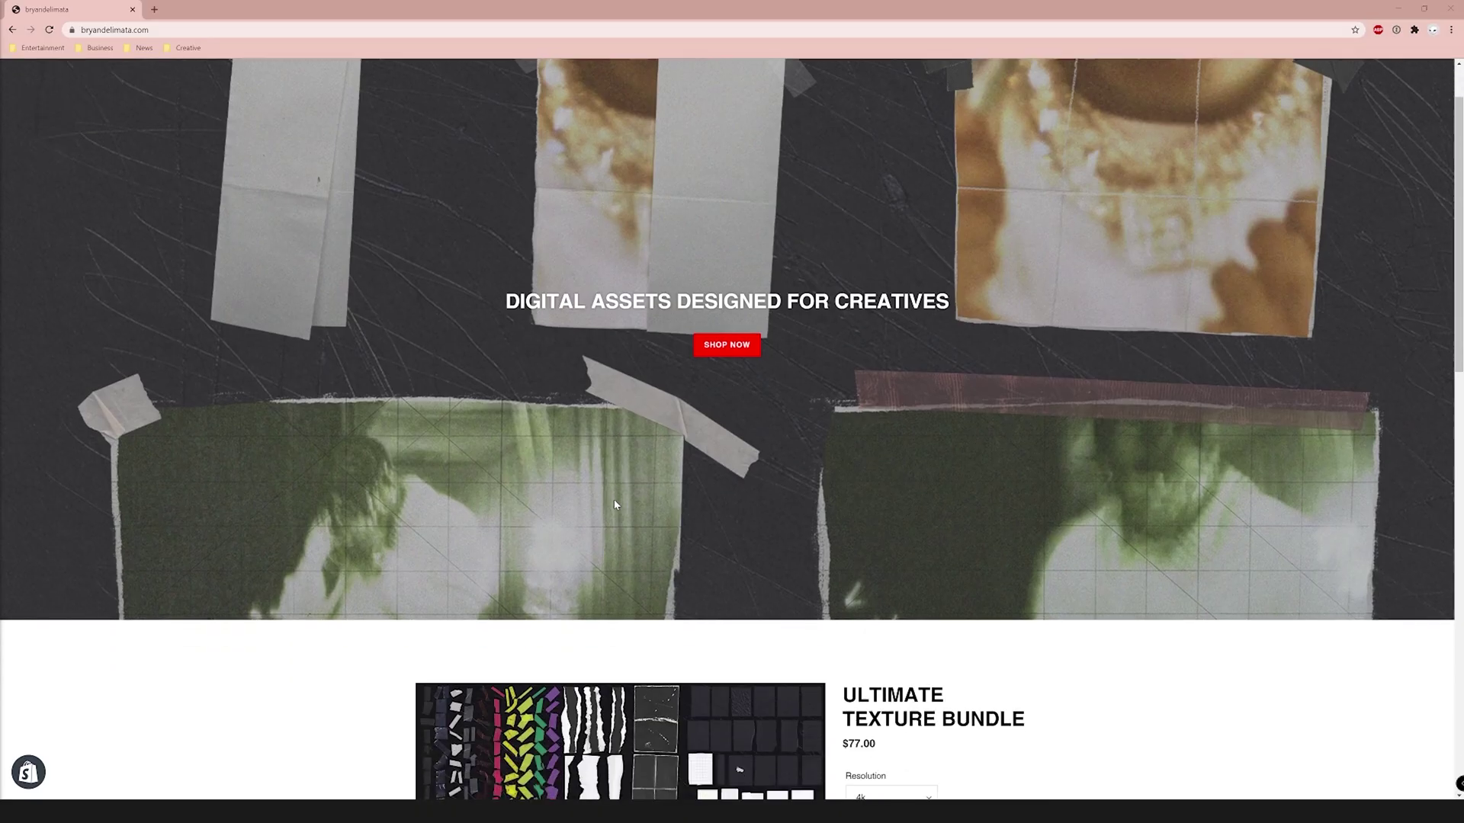
- Browse the Ultimate Texture Bundle on the bryandelimata.com store and view its preview videos
{"action": "scroll", "coordinate": [614, 500], "scroll_direction": "down", "scroll_amount": 2}
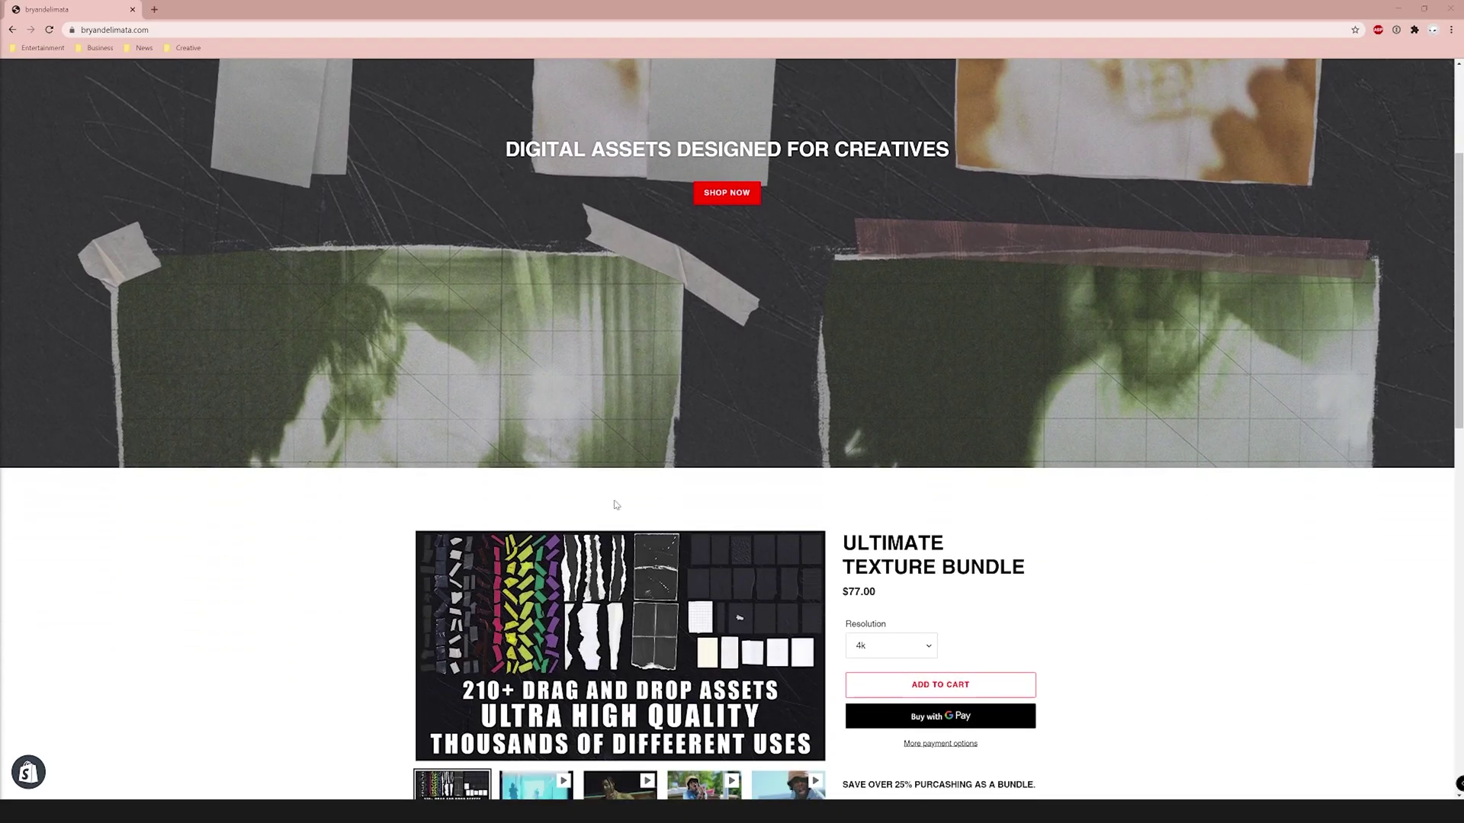
{"action": "scroll", "coordinate": [615, 500], "scroll_direction": "down", "scroll_amount": 4}
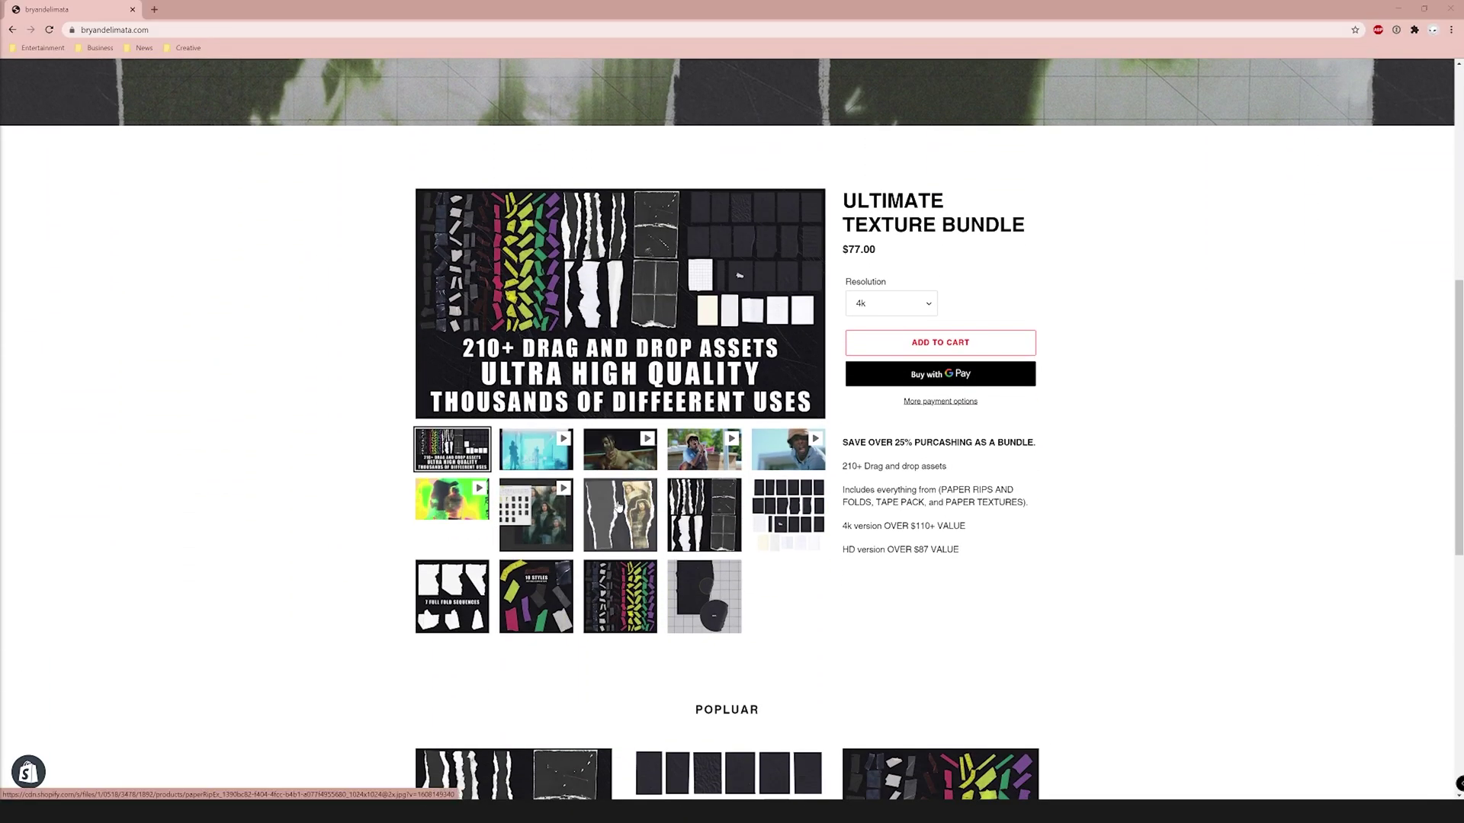
{"action": "scroll", "coordinate": [618, 507], "scroll_direction": "down", "scroll_amount": 1}
{"action": "left_click", "coordinate": [544, 400]}
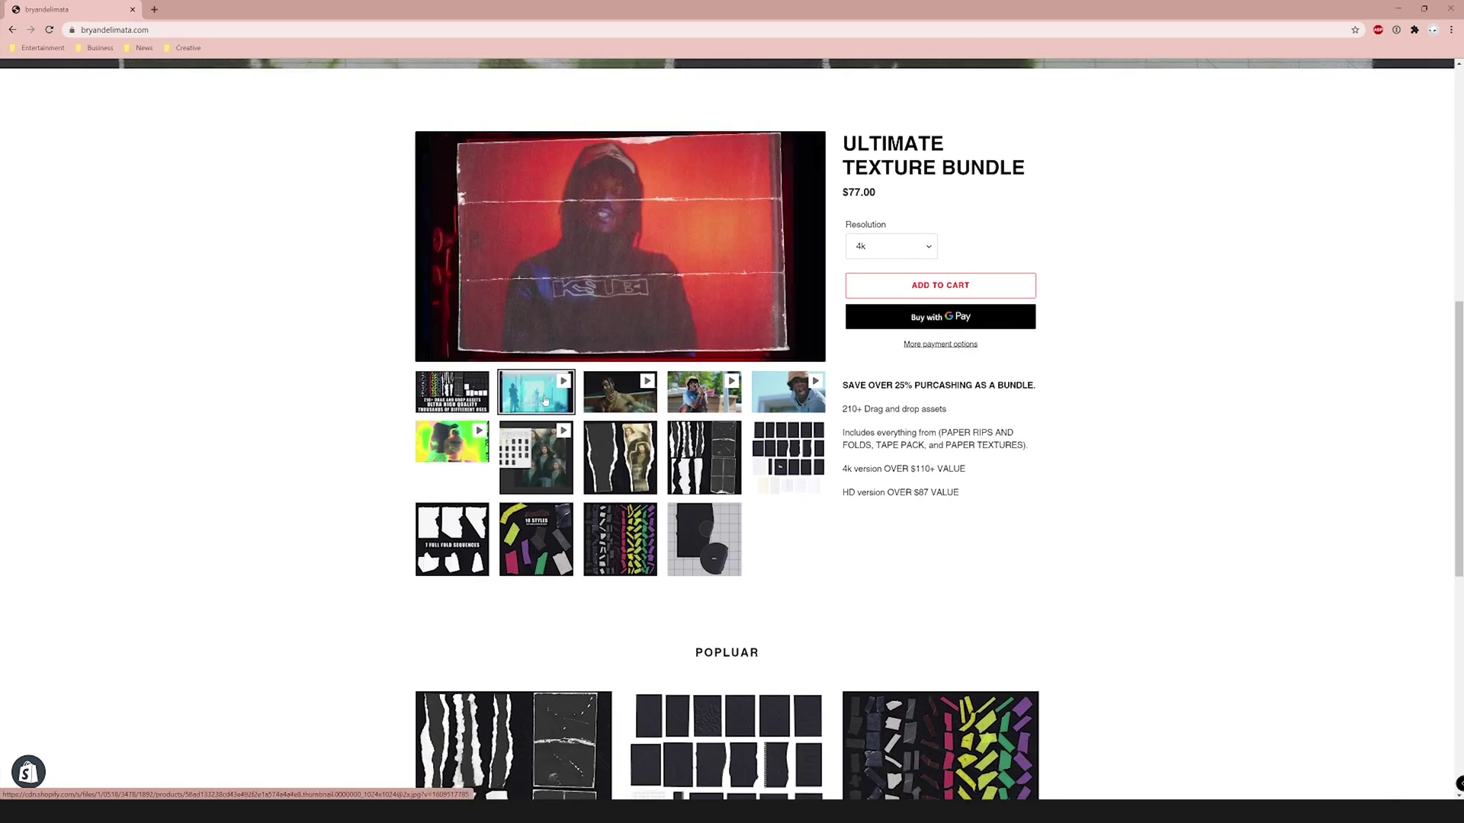
{"action": "left_click", "coordinate": [610, 402]}
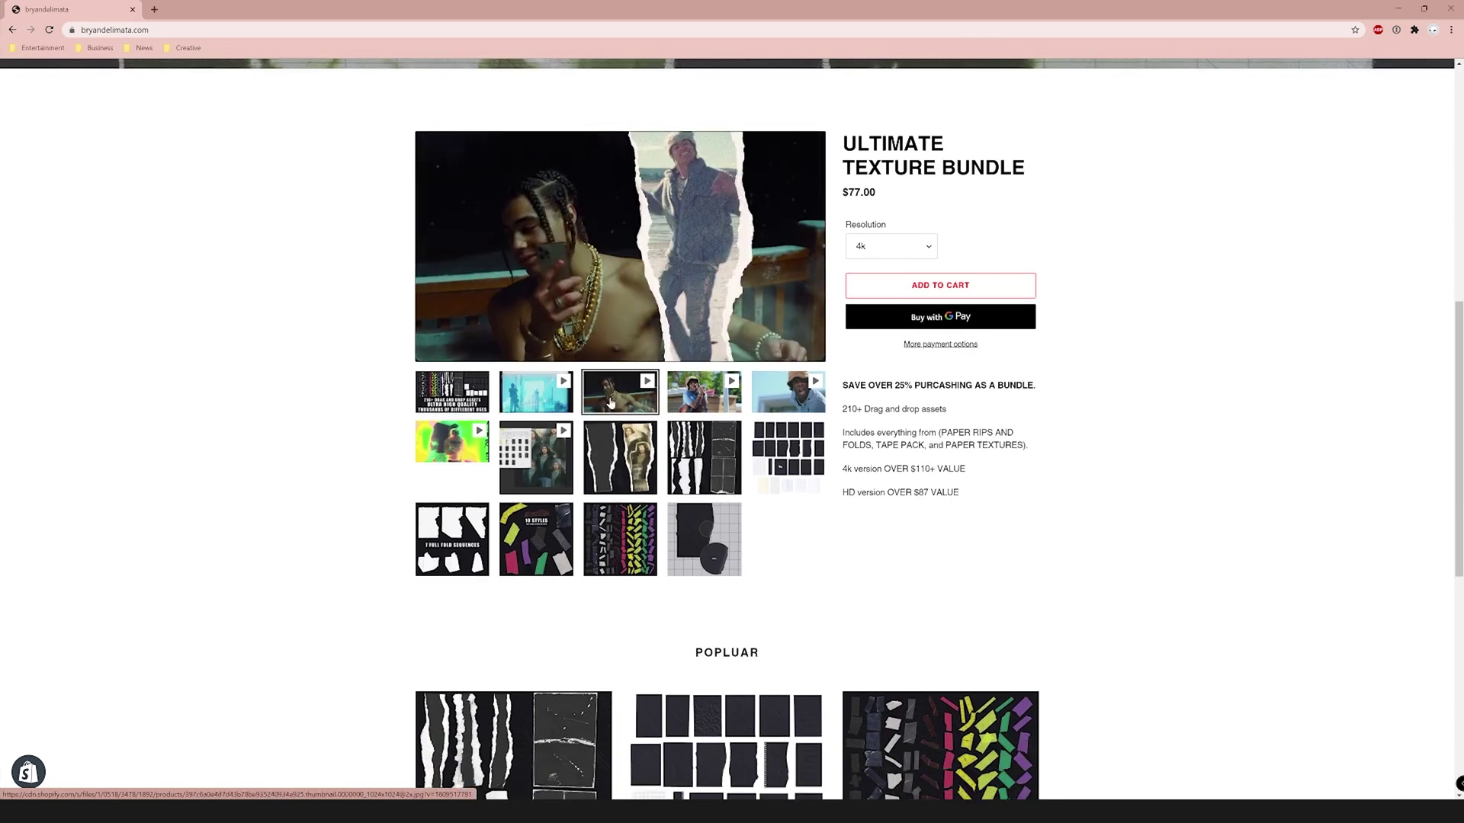
{"action": "left_click", "coordinate": [695, 404]}
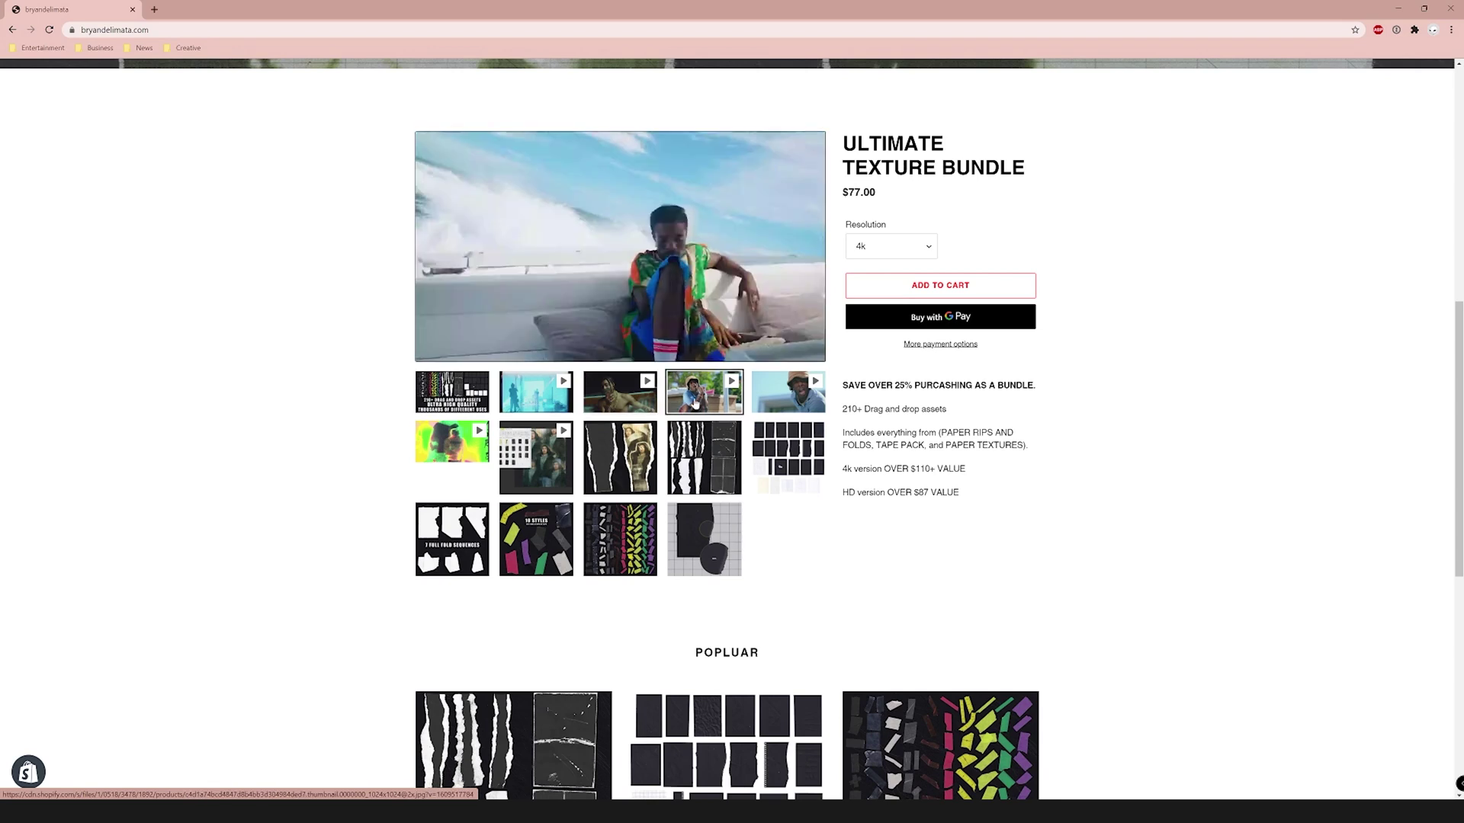
{"action": "left_click", "coordinate": [782, 396]}
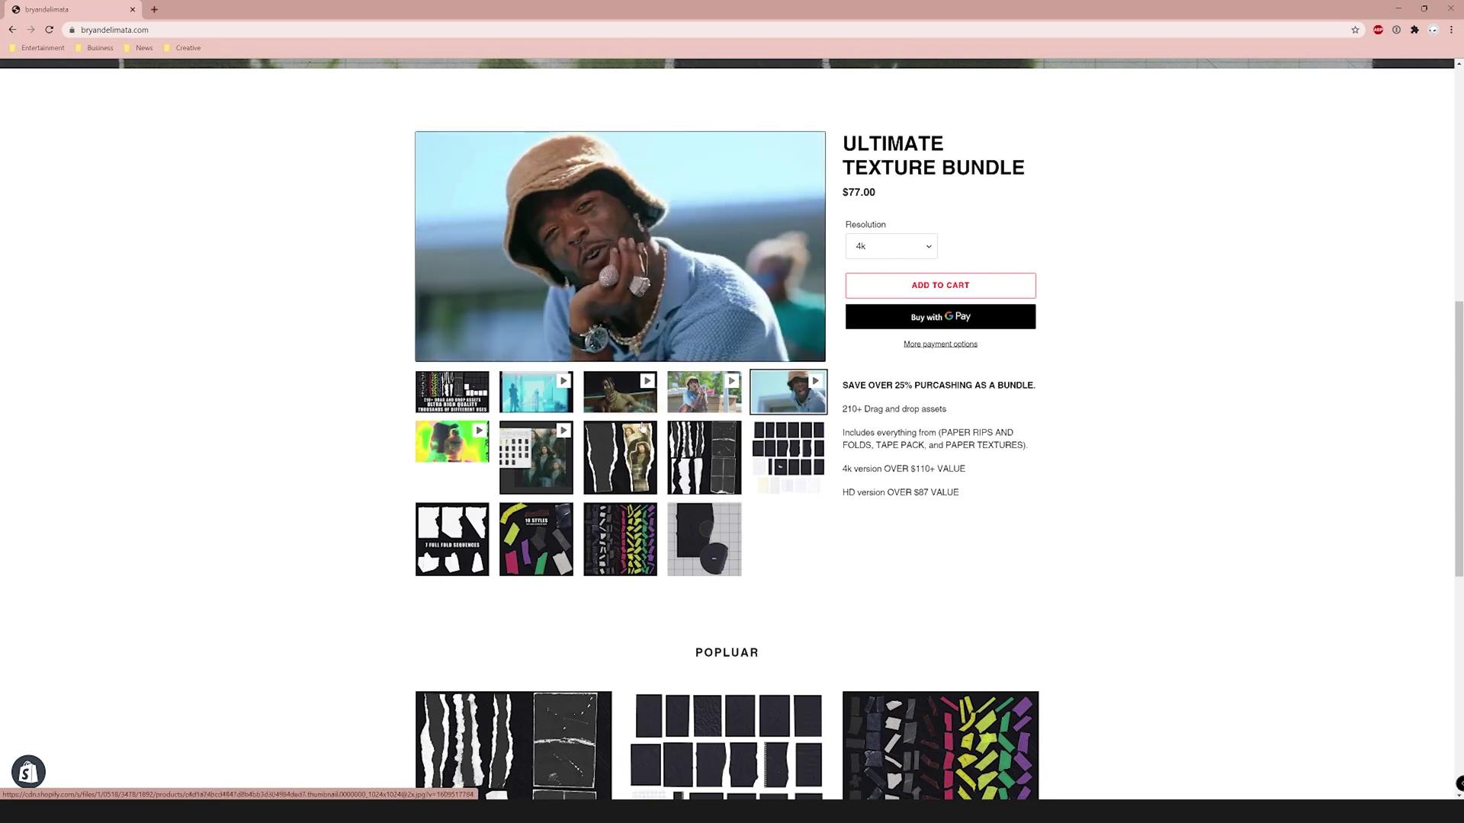
{"action": "left_click", "coordinate": [447, 449]}
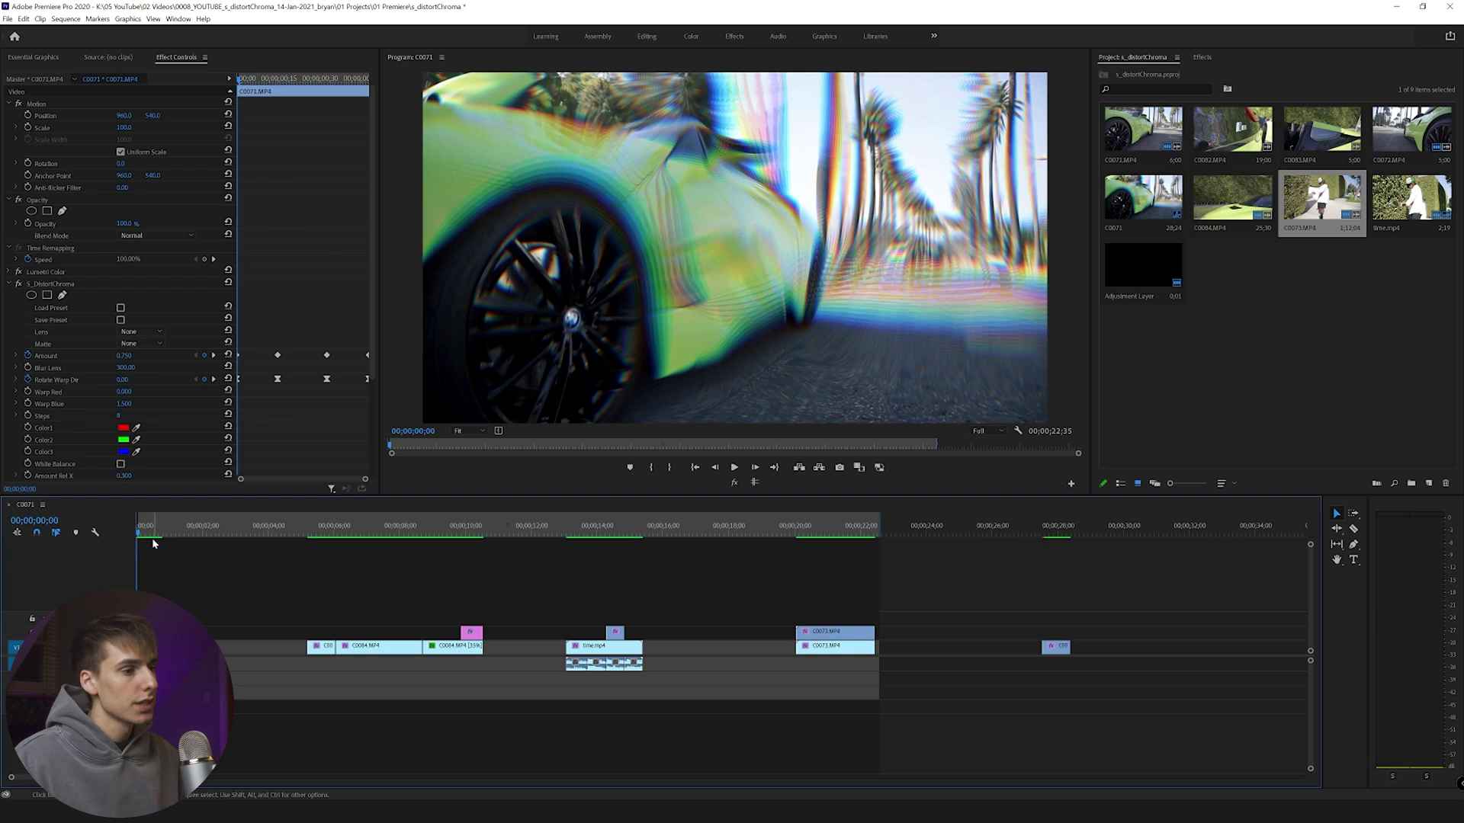
- Switch to Premiere Pro and replay the distortion effect on the opening car clip from the sequence start
{"action": "key", "text": "space"}
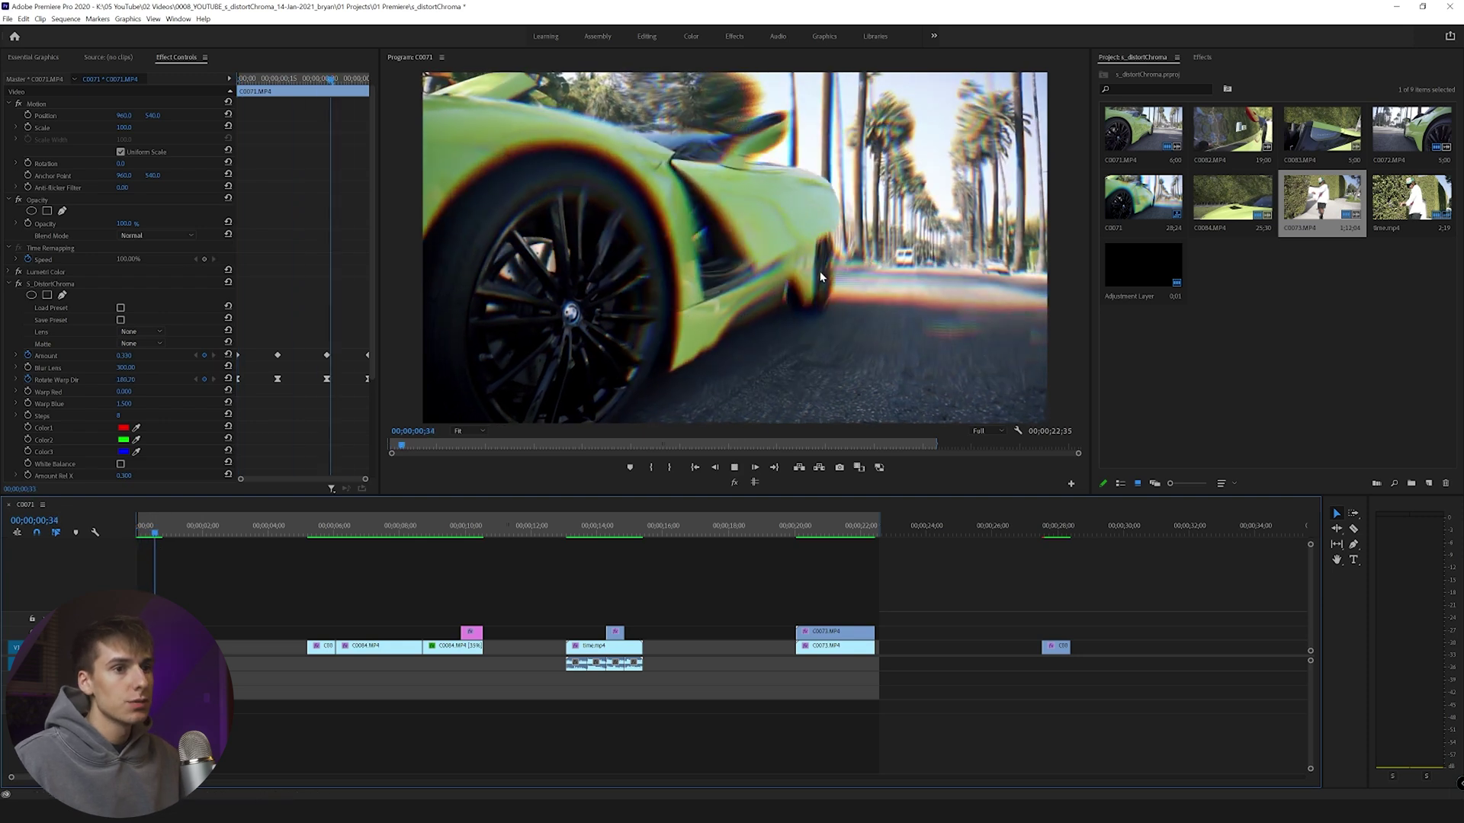
{"action": "key", "text": "space"}
{"action": "left_click_drag", "start_coordinate": [151, 534], "coordinate": [138, 538]}
{"action": "key", "text": "space"}
- Play the second group of car clips and replay the distortion at the end of the last C0084.MP4 clip
{"action": "left_click", "coordinate": [302, 533]}
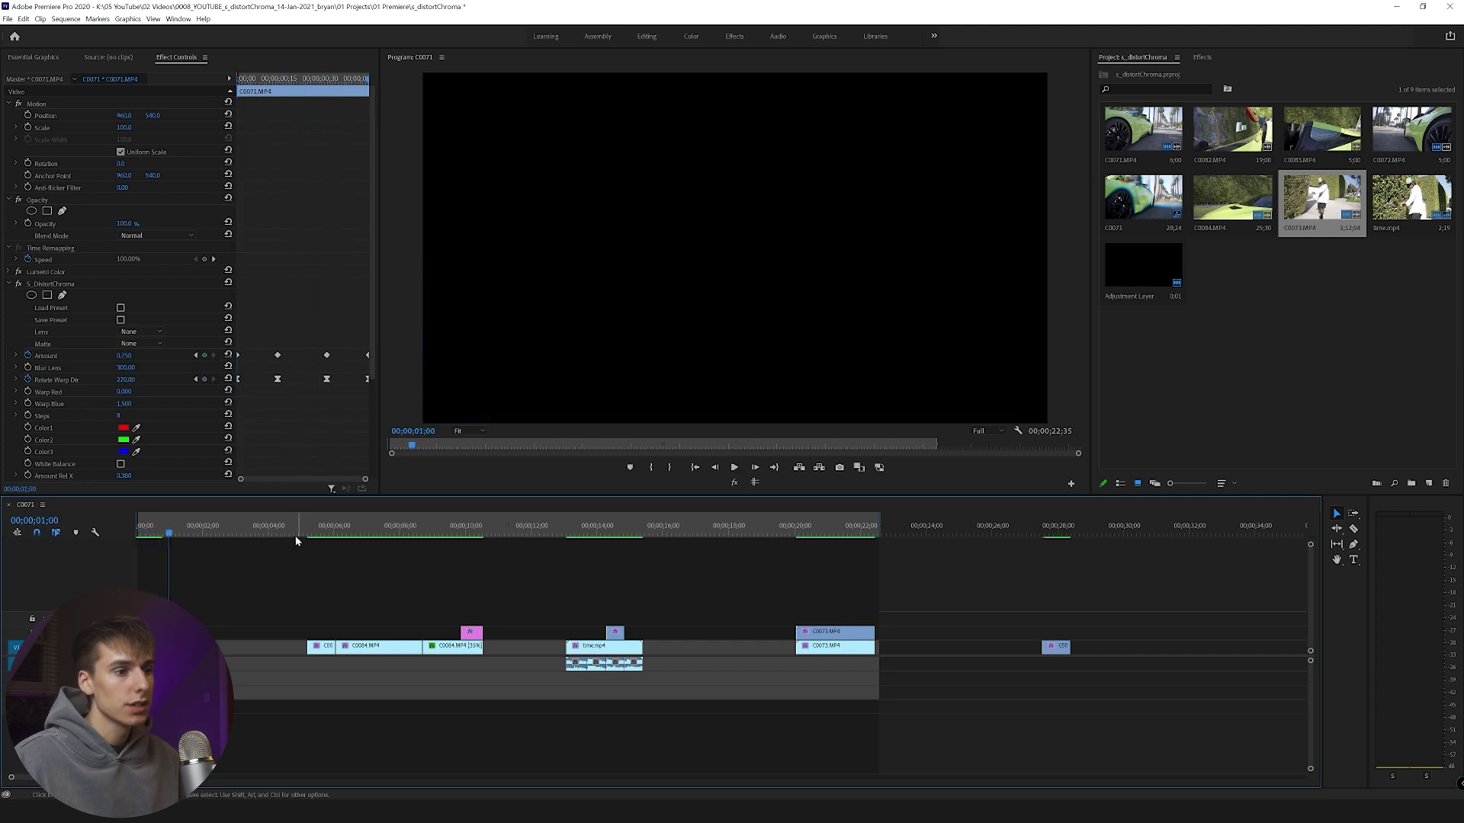
{"action": "mouse_move", "coordinate": [311, 533]}
{"action": "left_mouse_down"}
{"action": "mouse_move", "coordinate": [339, 532]}
{"action": "mouse_move", "coordinate": [326, 532]}
{"action": "left_mouse_up"}
{"action": "key", "text": "space"}
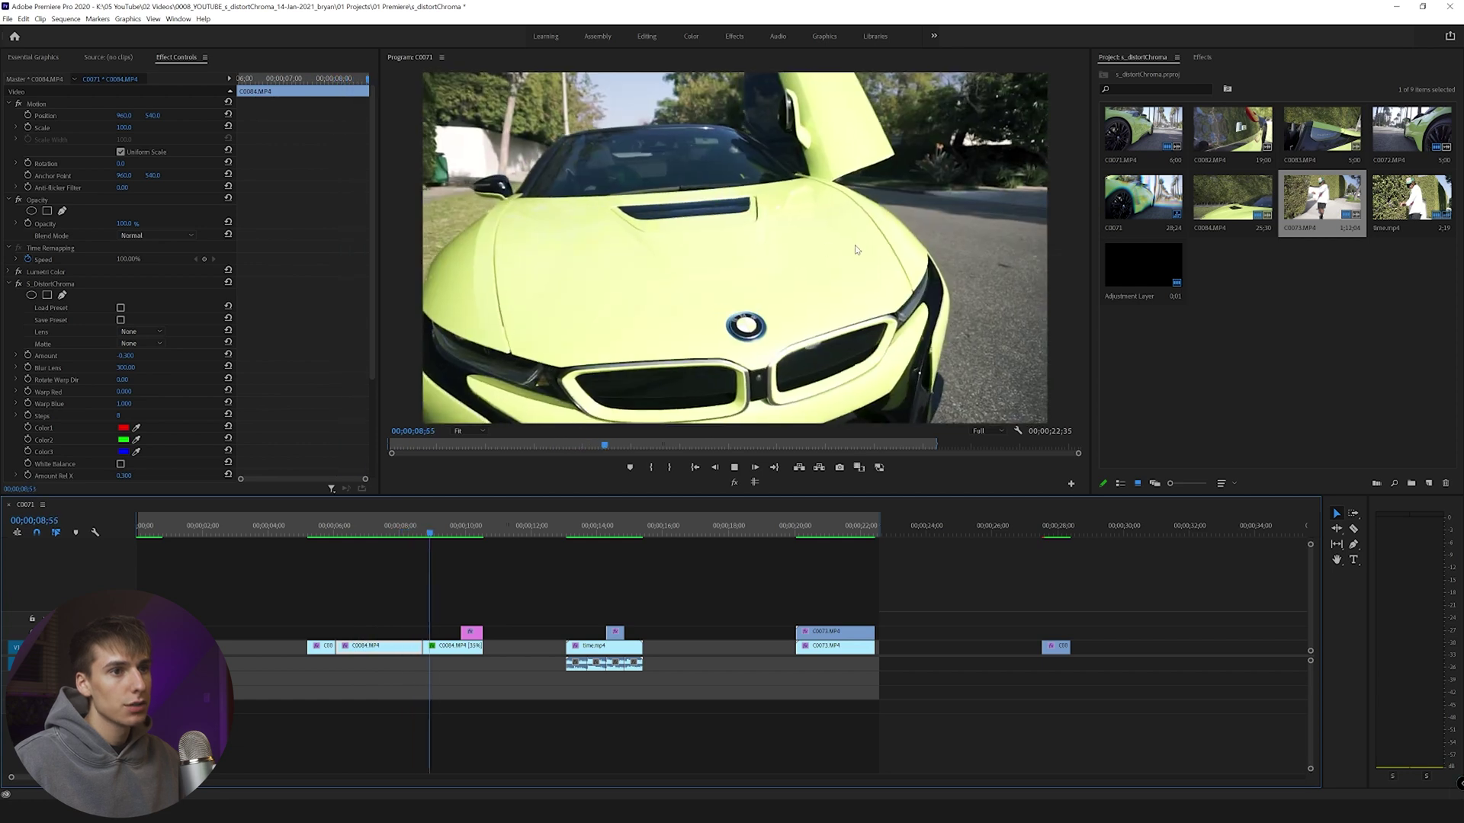
{"action": "key", "text": "space"}
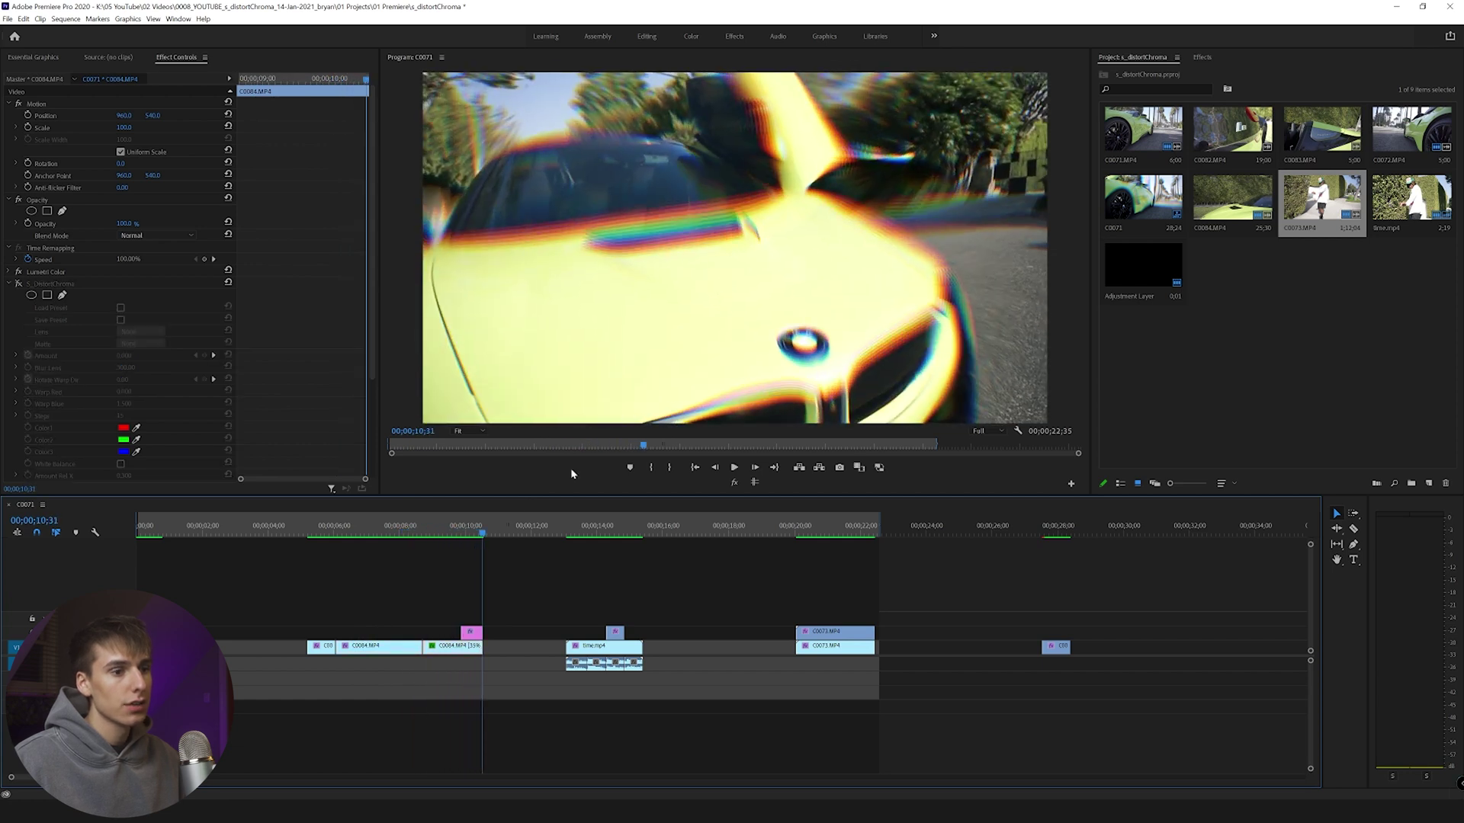
{"action": "left_click", "coordinate": [462, 526]}
{"action": "key", "text": "space"}
{"action": "left_click", "coordinate": [463, 527]}
{"action": "key", "text": "space"}
{"action": "left_click", "coordinate": [462, 526]}
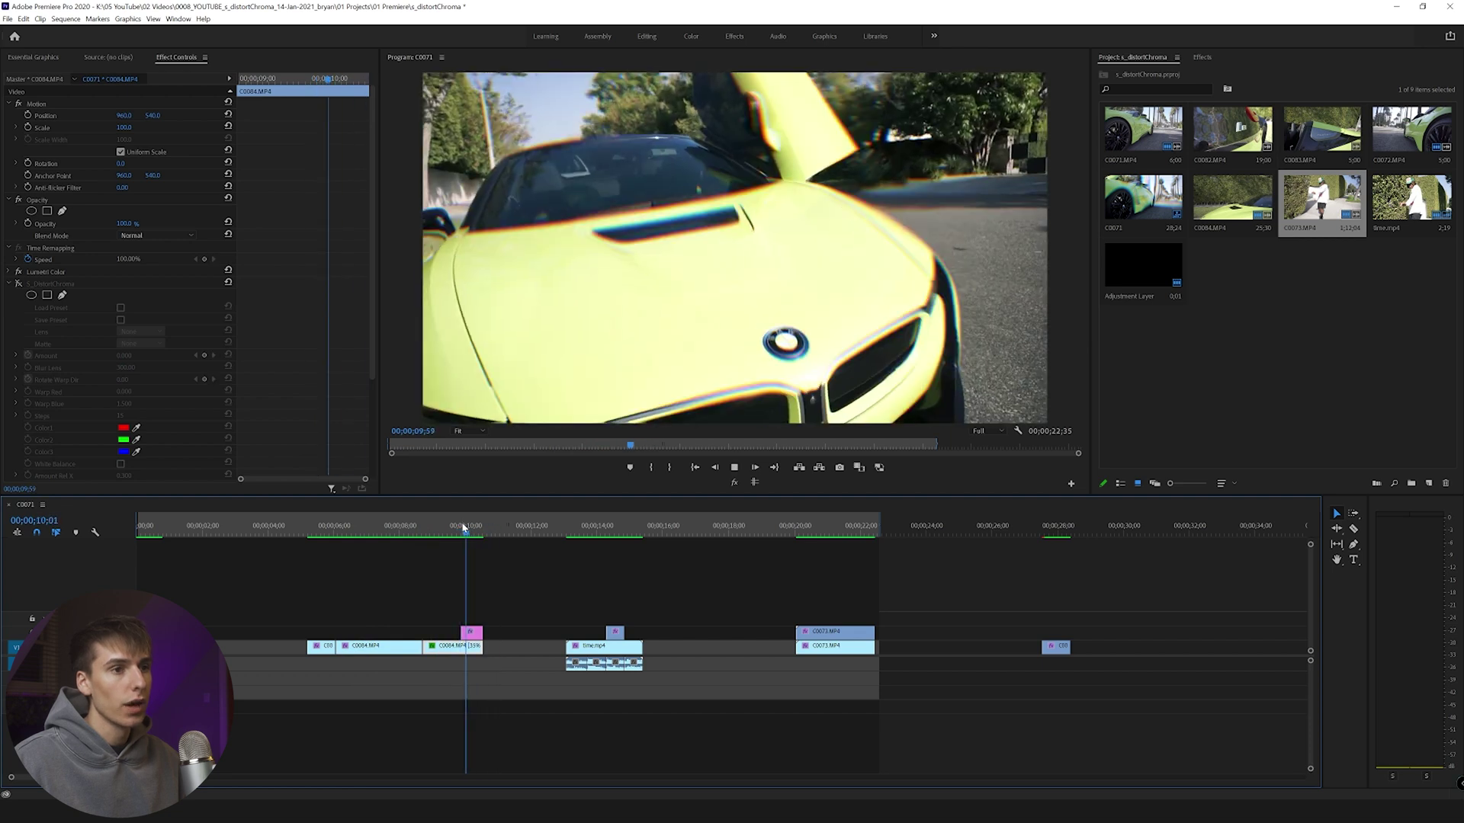
{"action": "key", "text": "space"}
- Play and scrub the time.mp4 clip repeatedly to examine its background warp and the distortion hit that follows
{"action": "left_click_drag", "start_coordinate": [575, 533], "coordinate": [565, 532]}
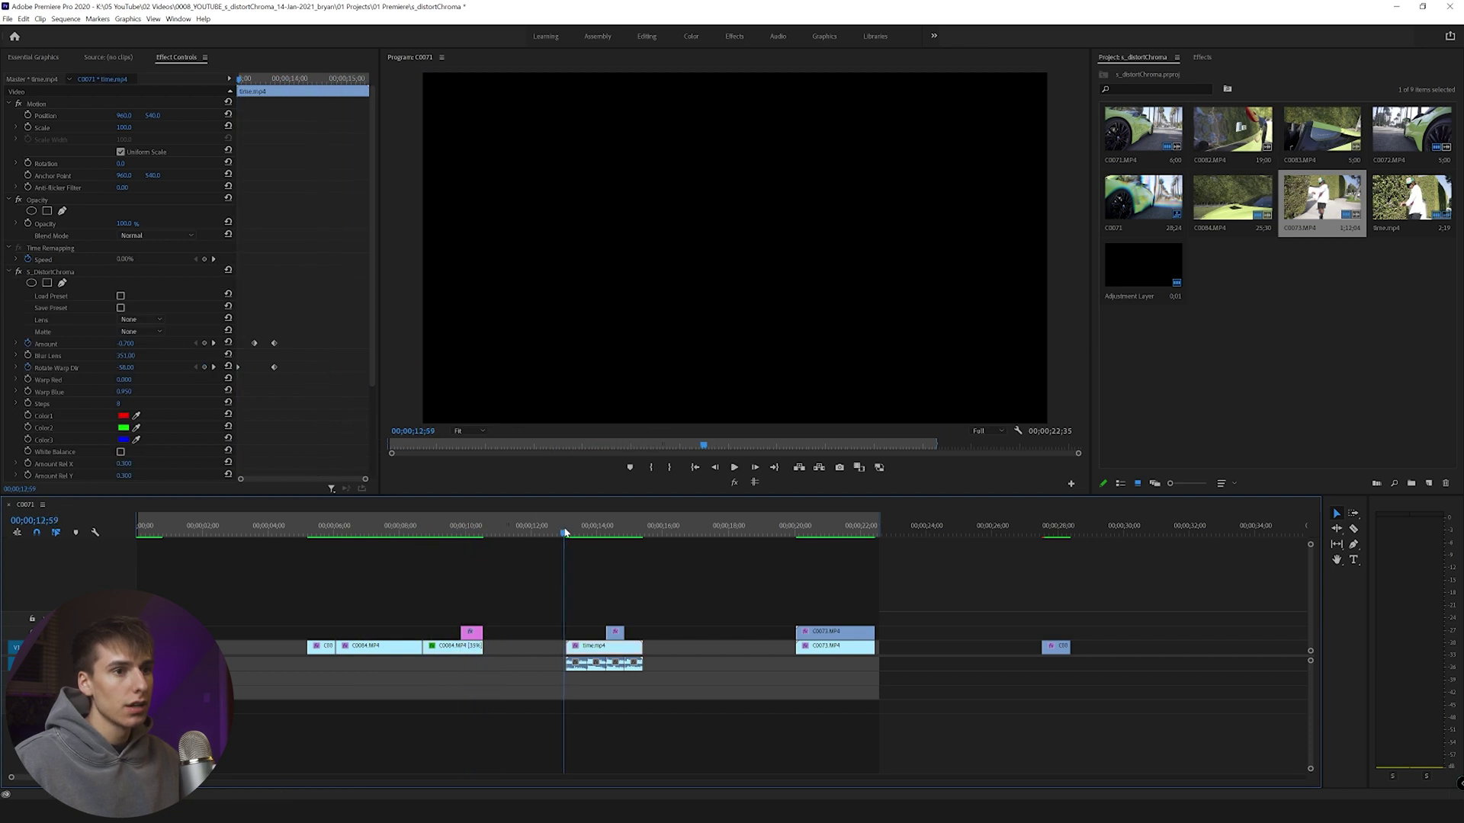
{"action": "key", "text": "space"}
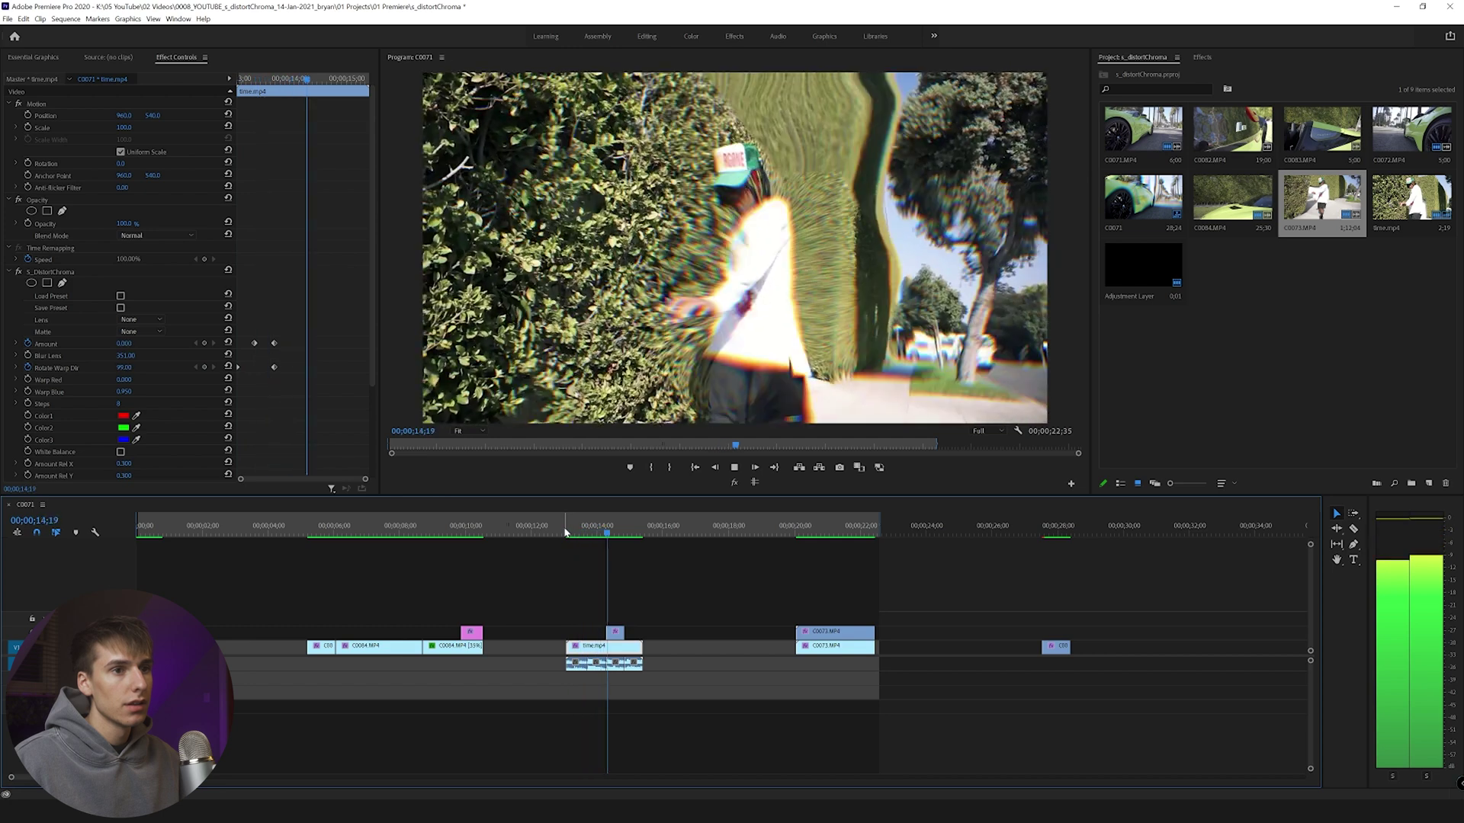
{"action": "left_click", "coordinate": [565, 532]}
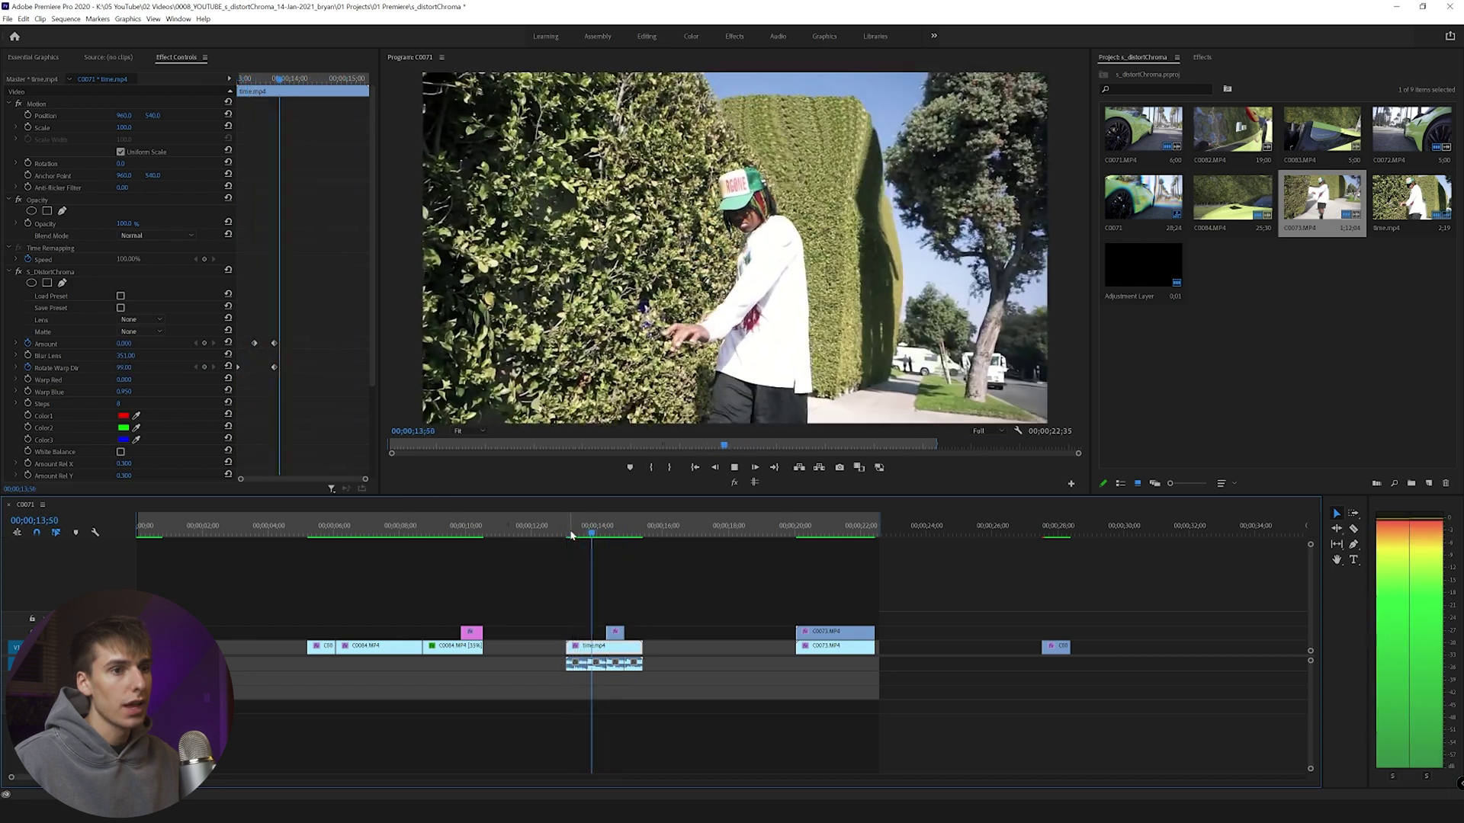
{"action": "left_click_drag", "start_coordinate": [571, 535], "coordinate": [589, 534]}
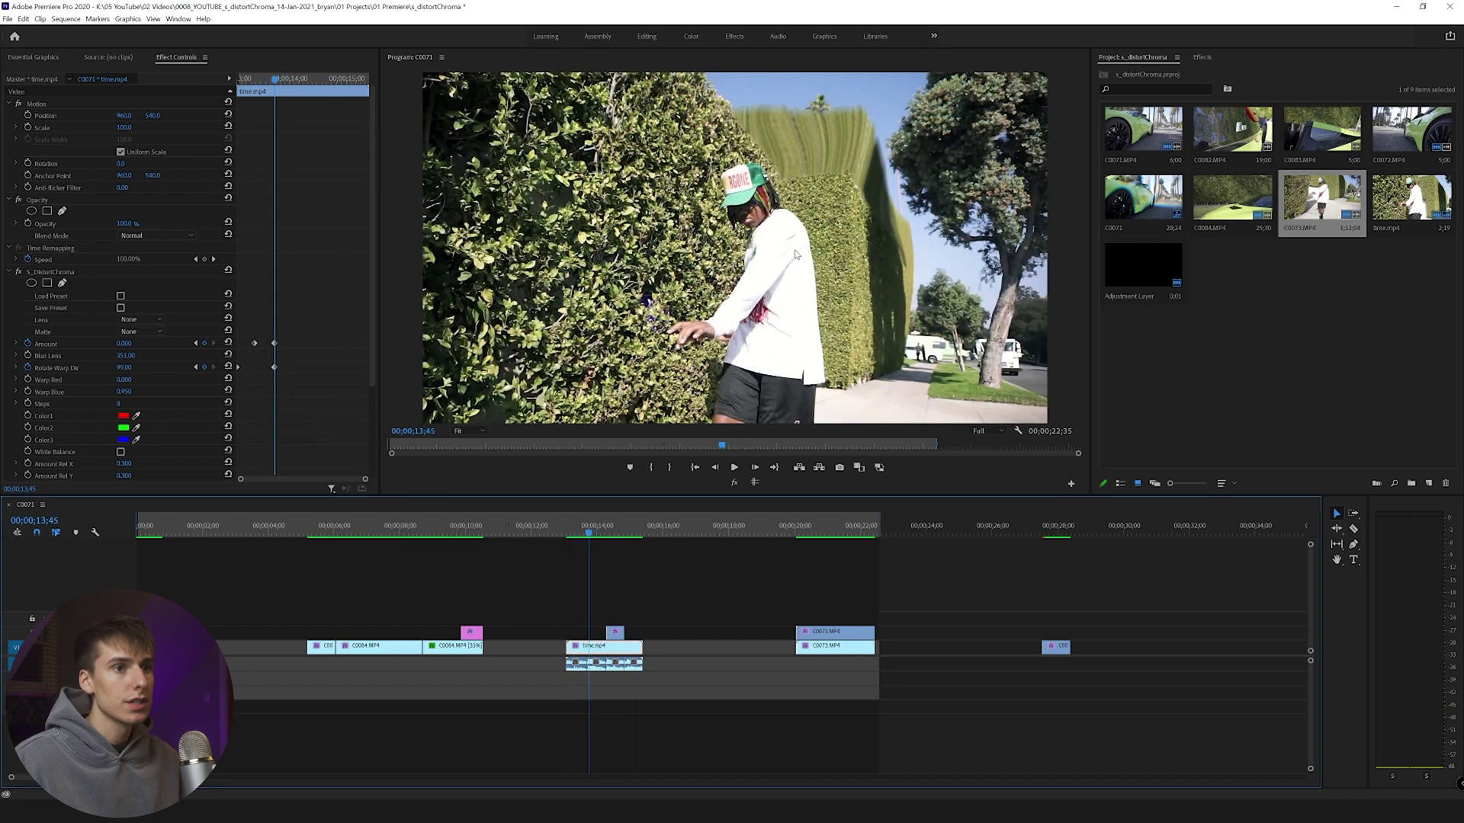
{"action": "key", "text": "space"}
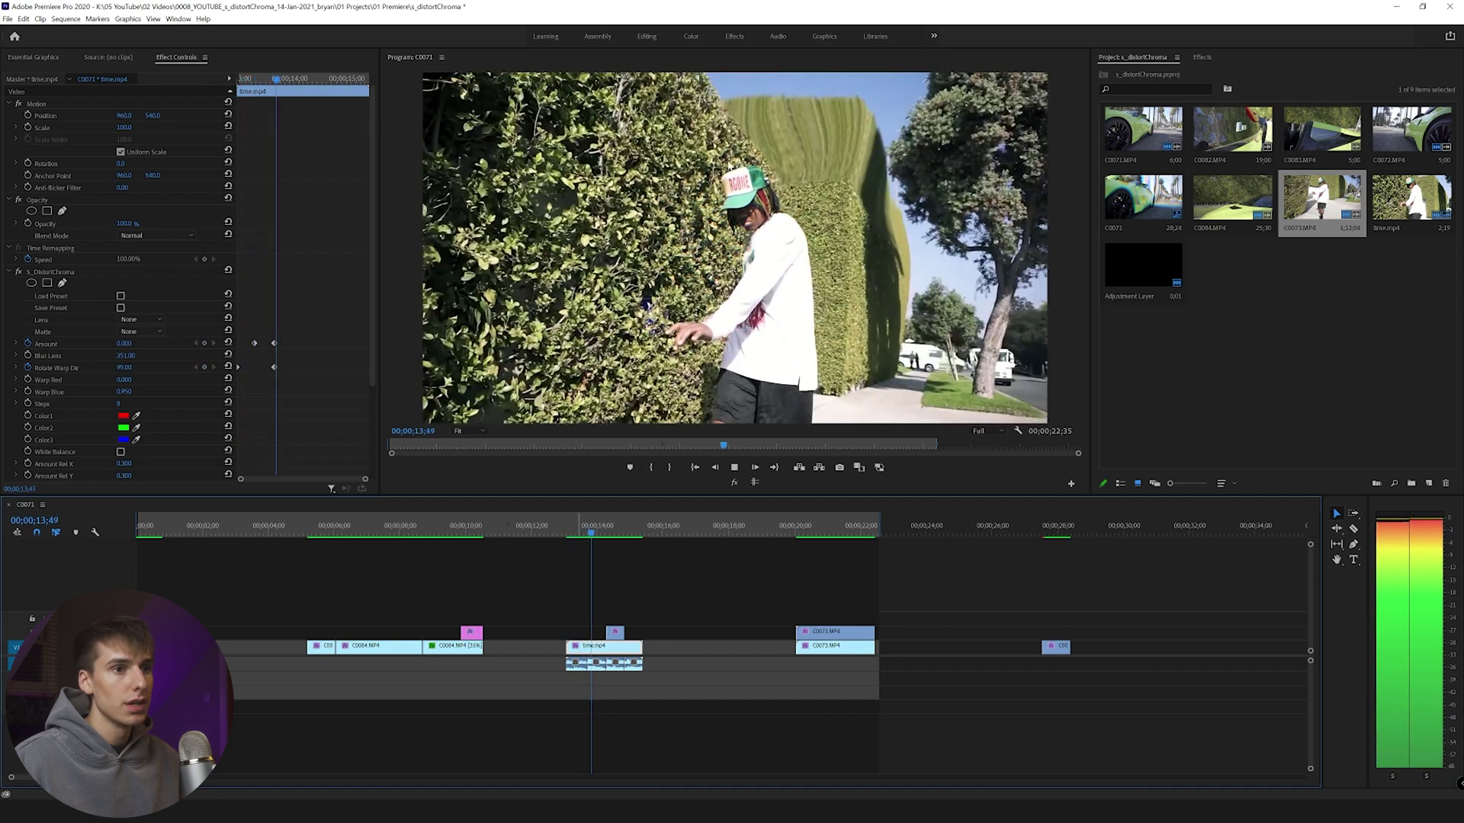
{"action": "key", "text": "space"}
{"action": "left_click_drag", "start_coordinate": [611, 535], "coordinate": [600, 536]}
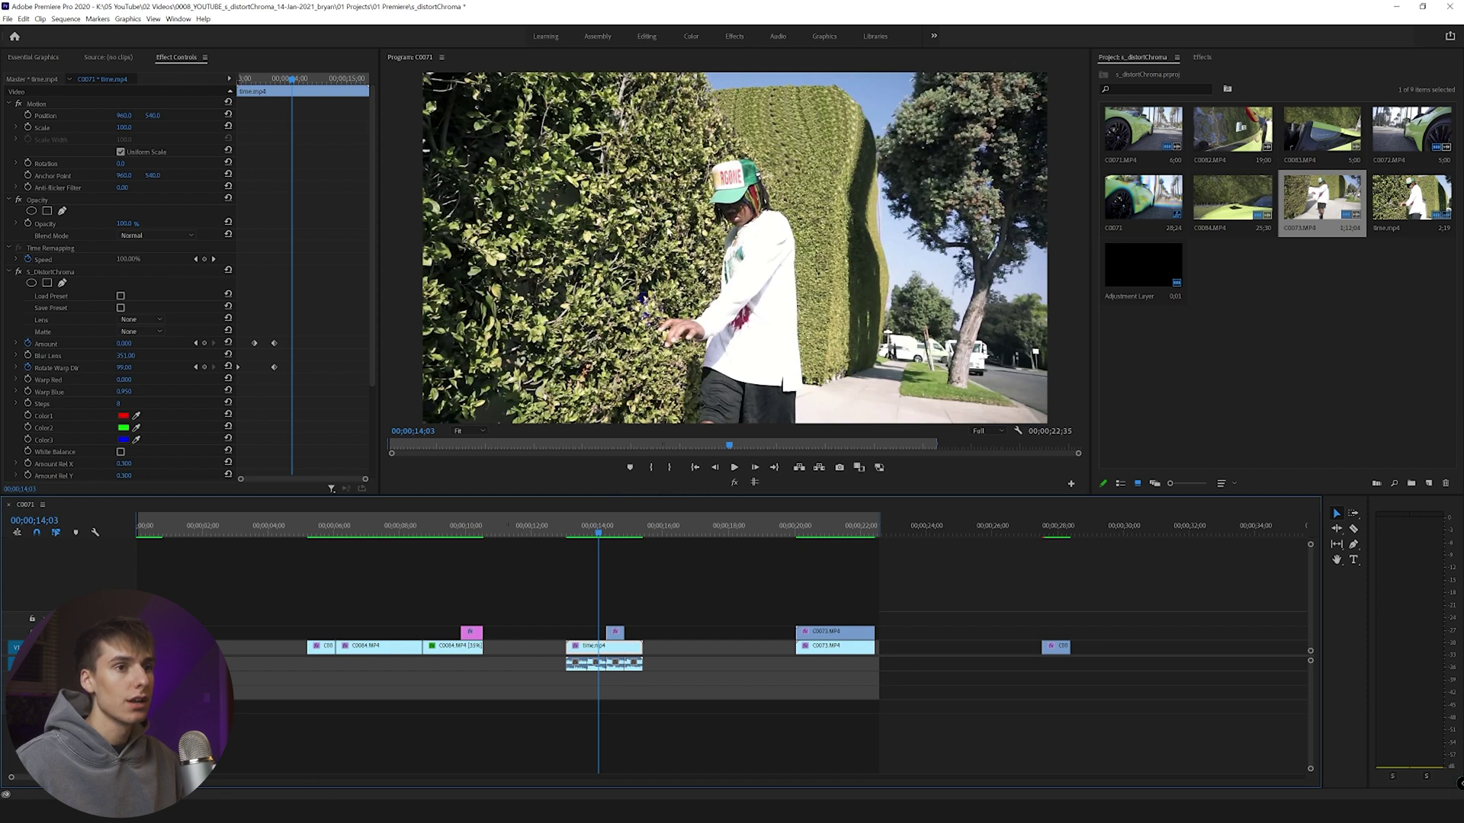
{"action": "left_click", "coordinate": [581, 532]}
{"action": "key", "text": "space"}
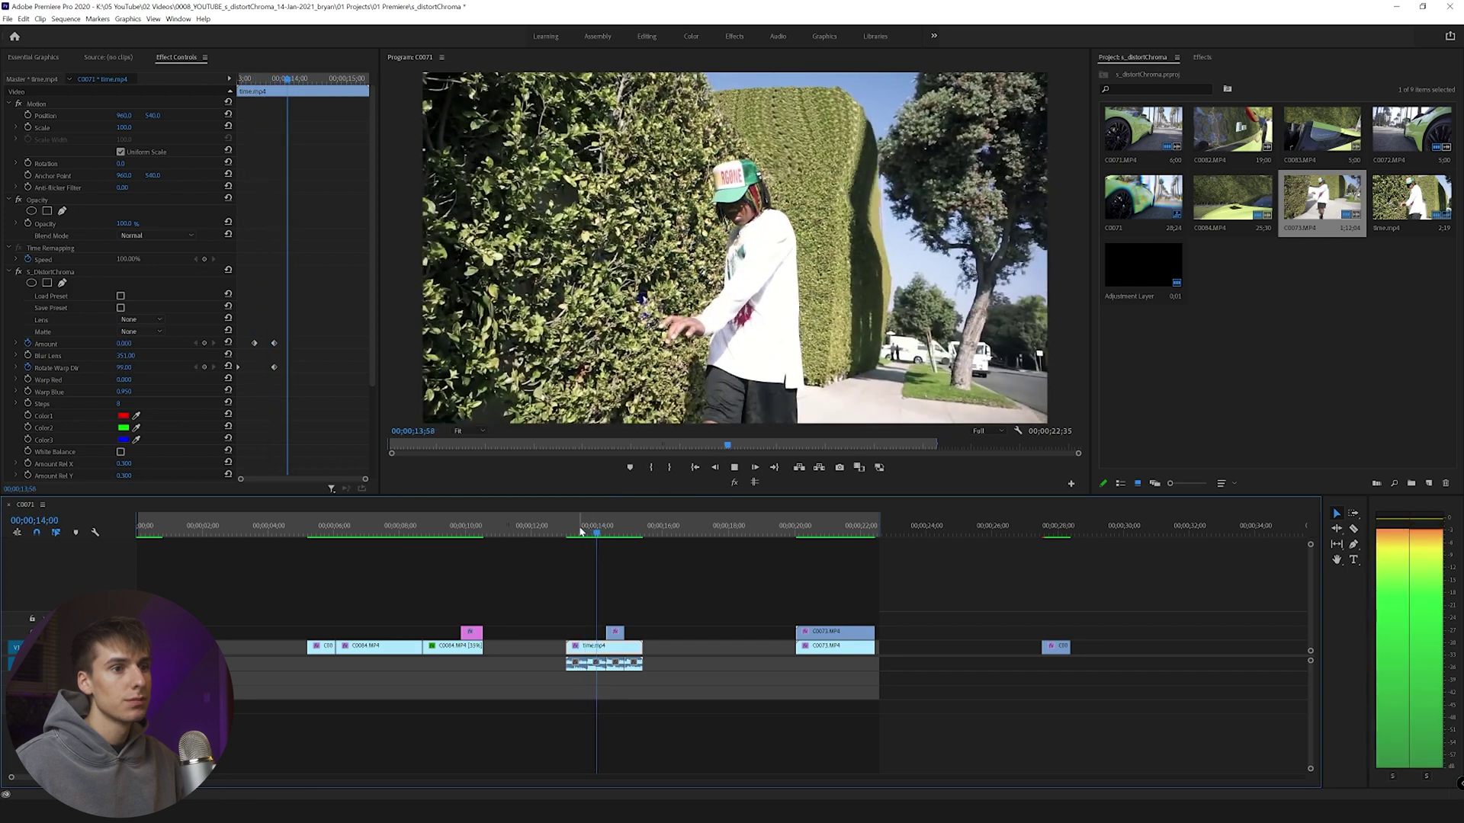
- Scrub the stacked C0073.MP4 clips, then examine the distortion across the cut into the first C0084.MP4 clip
{"action": "left_click", "coordinate": [796, 532]}
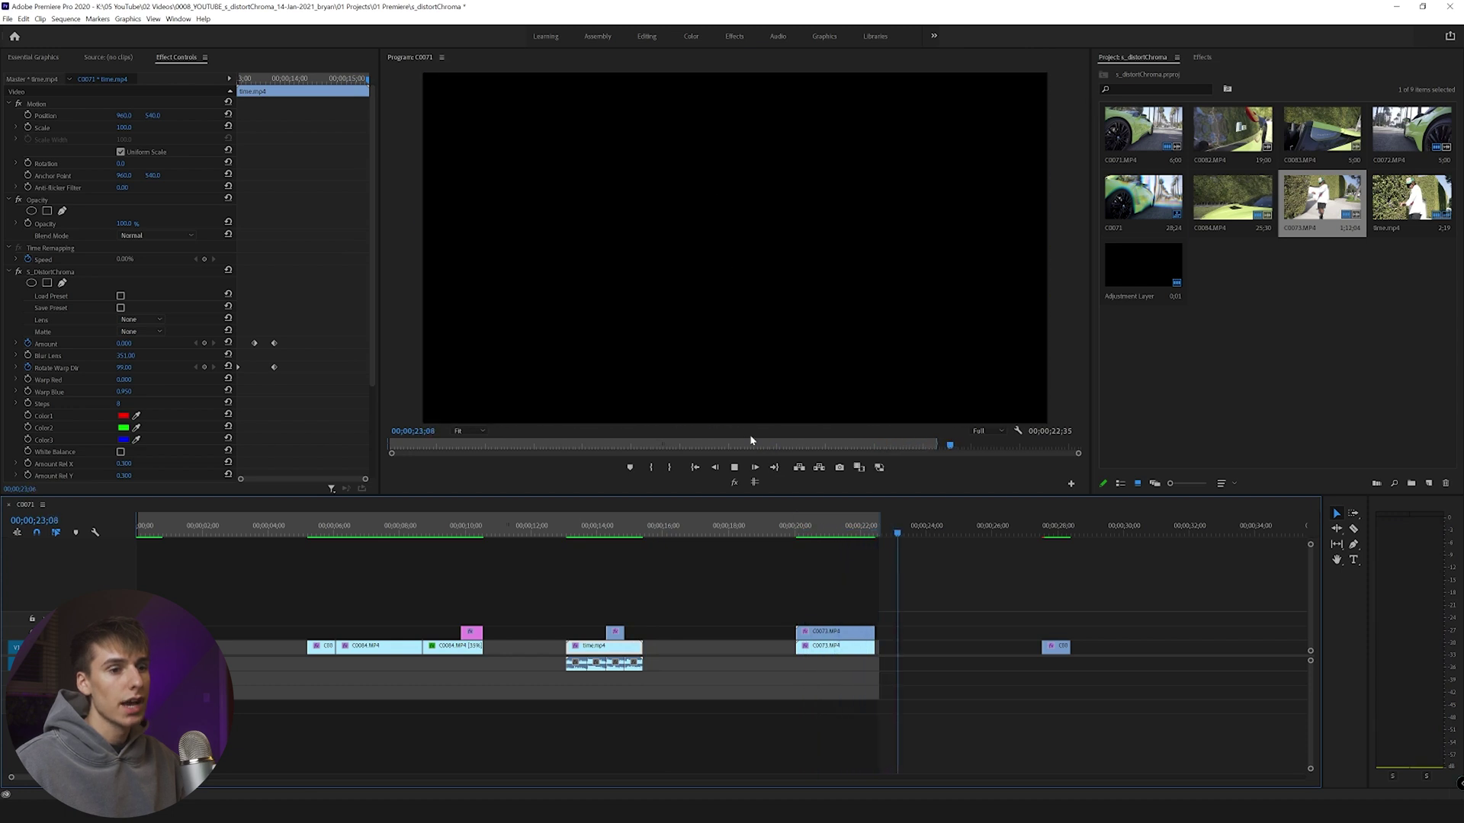
{"action": "left_click_drag", "start_coordinate": [797, 528], "coordinate": [825, 532]}
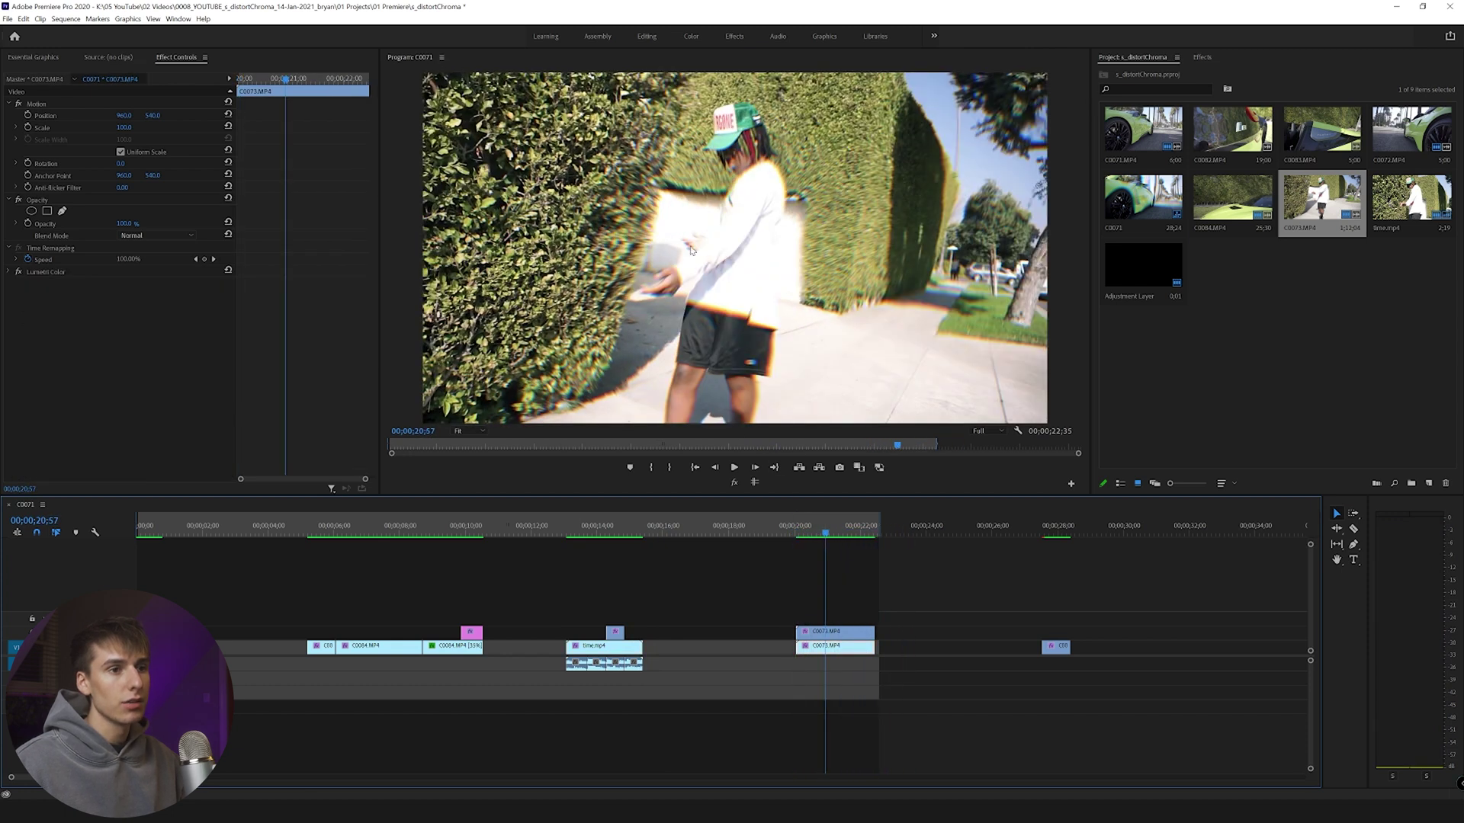
{"action": "left_click", "coordinate": [311, 532]}
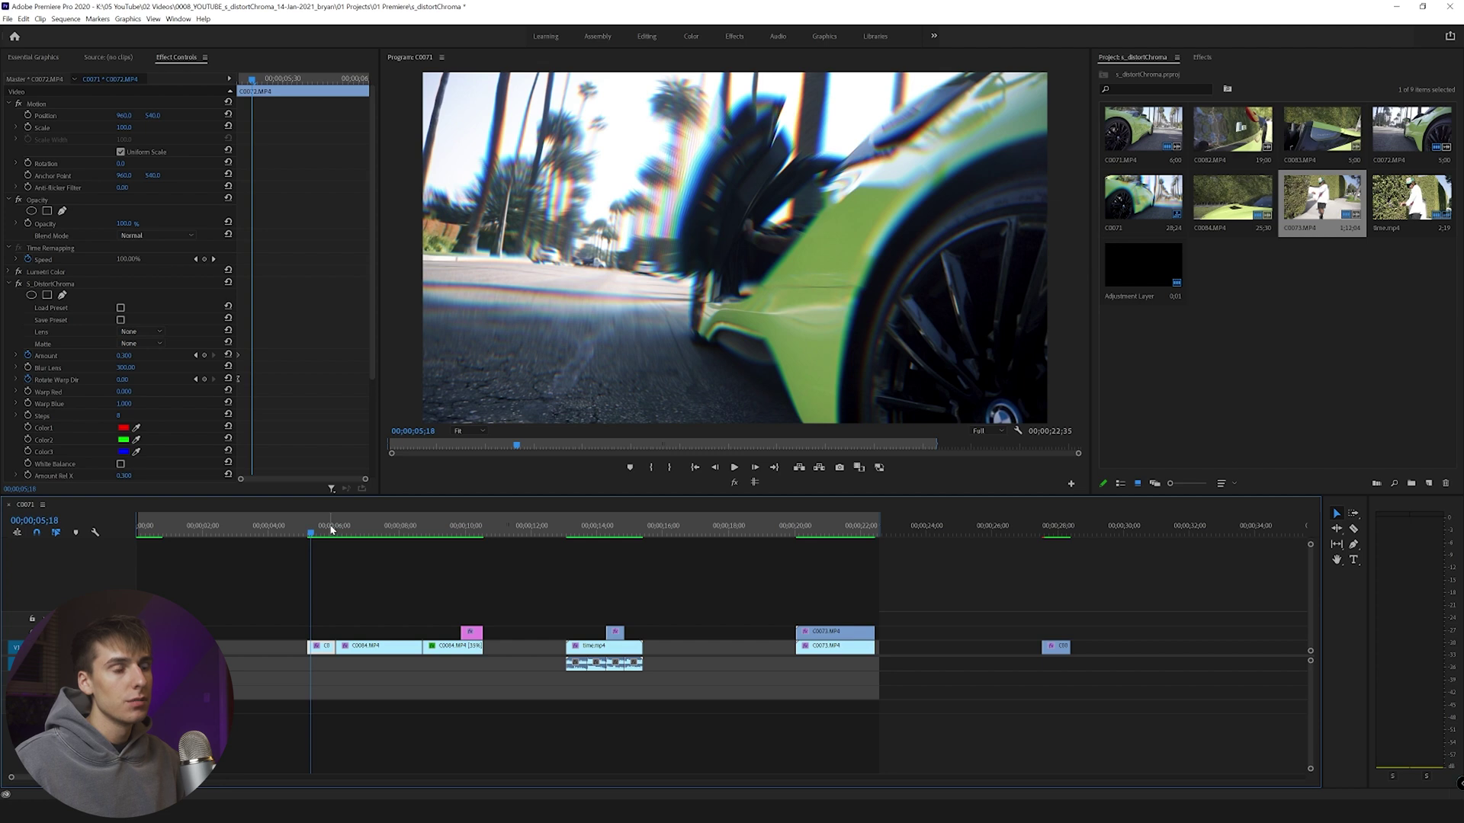
{"action": "left_click", "coordinate": [331, 530]}
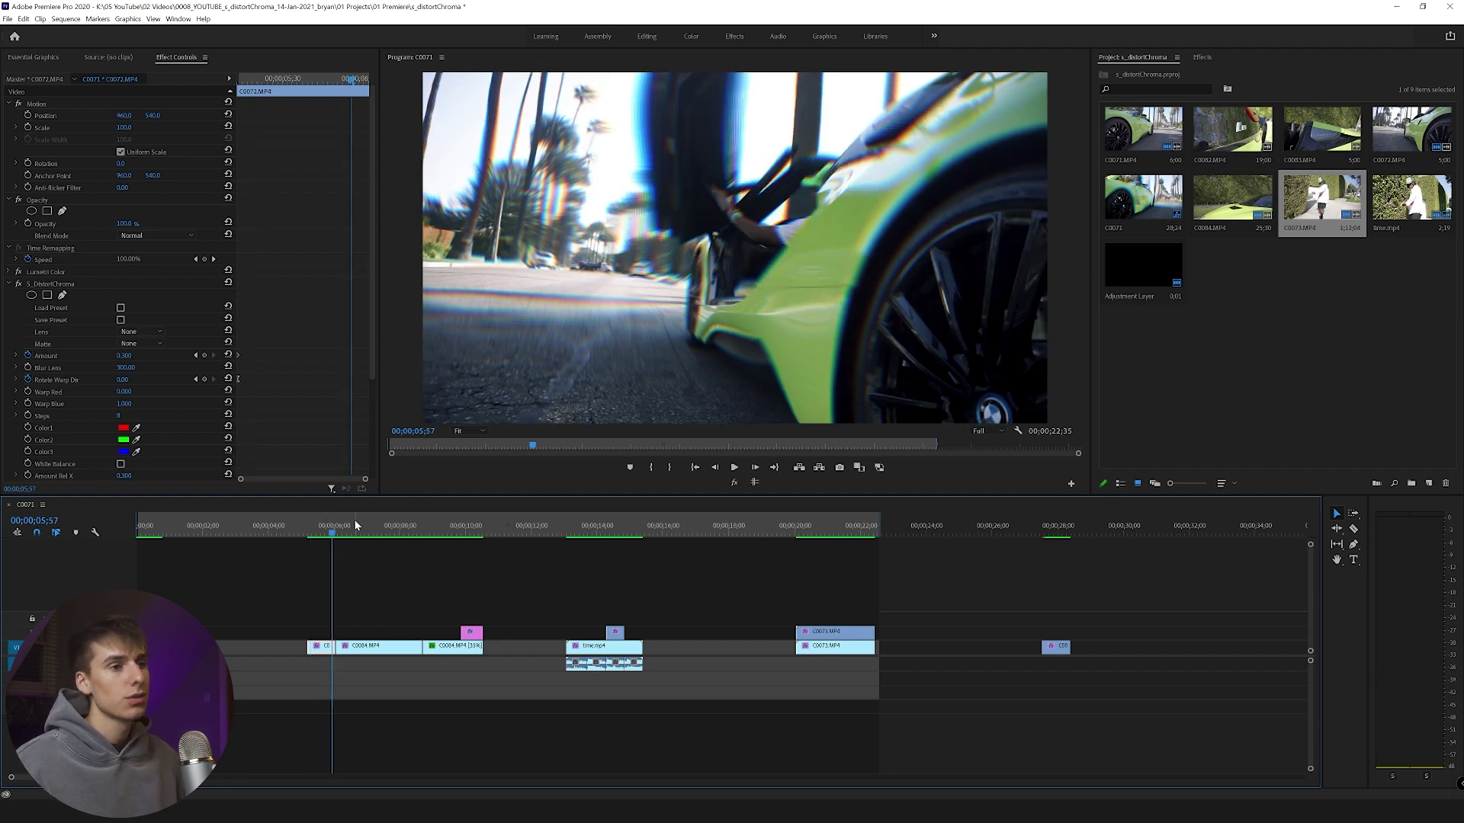
{"action": "left_click_drag", "start_coordinate": [357, 530], "coordinate": [374, 530]}
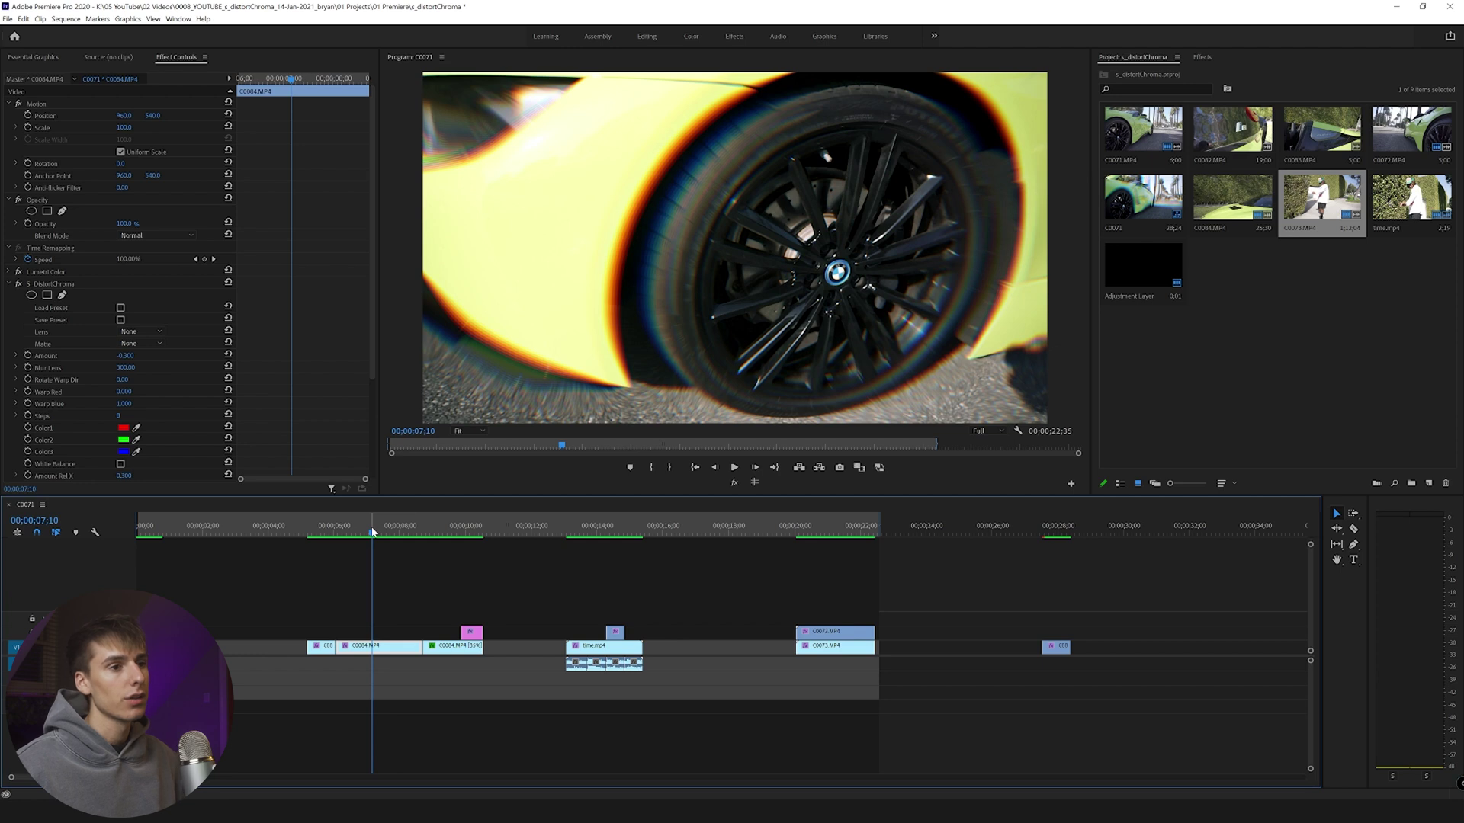
- Scrub through the opening clip's S_DistortChroma keyframes and return the playhead to the sequence start
{"action": "left_click_drag", "start_coordinate": [371, 530], "coordinate": [94, 533]}
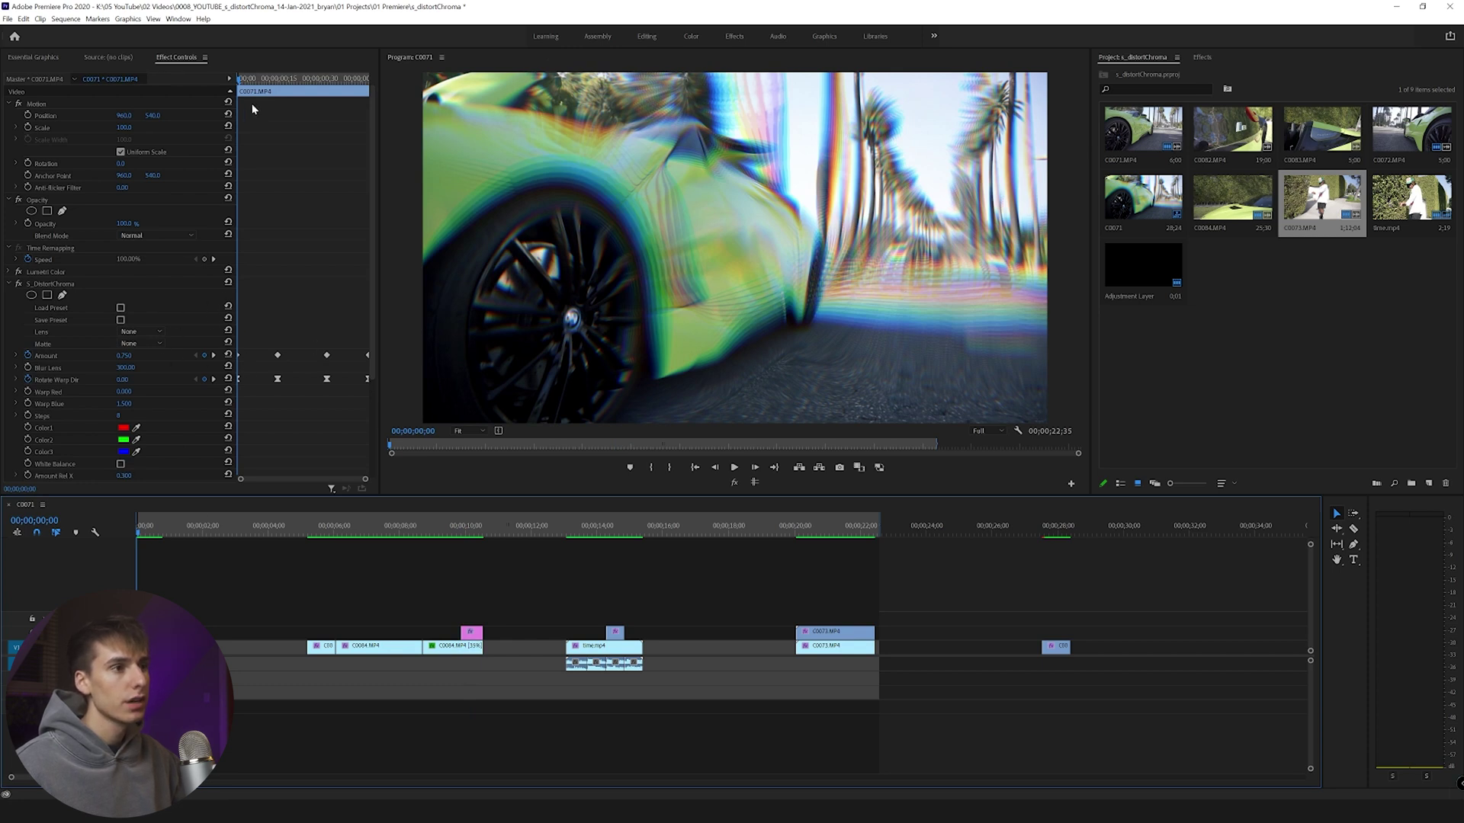
{"action": "left_click_drag", "start_coordinate": [241, 81], "coordinate": [342, 107]}
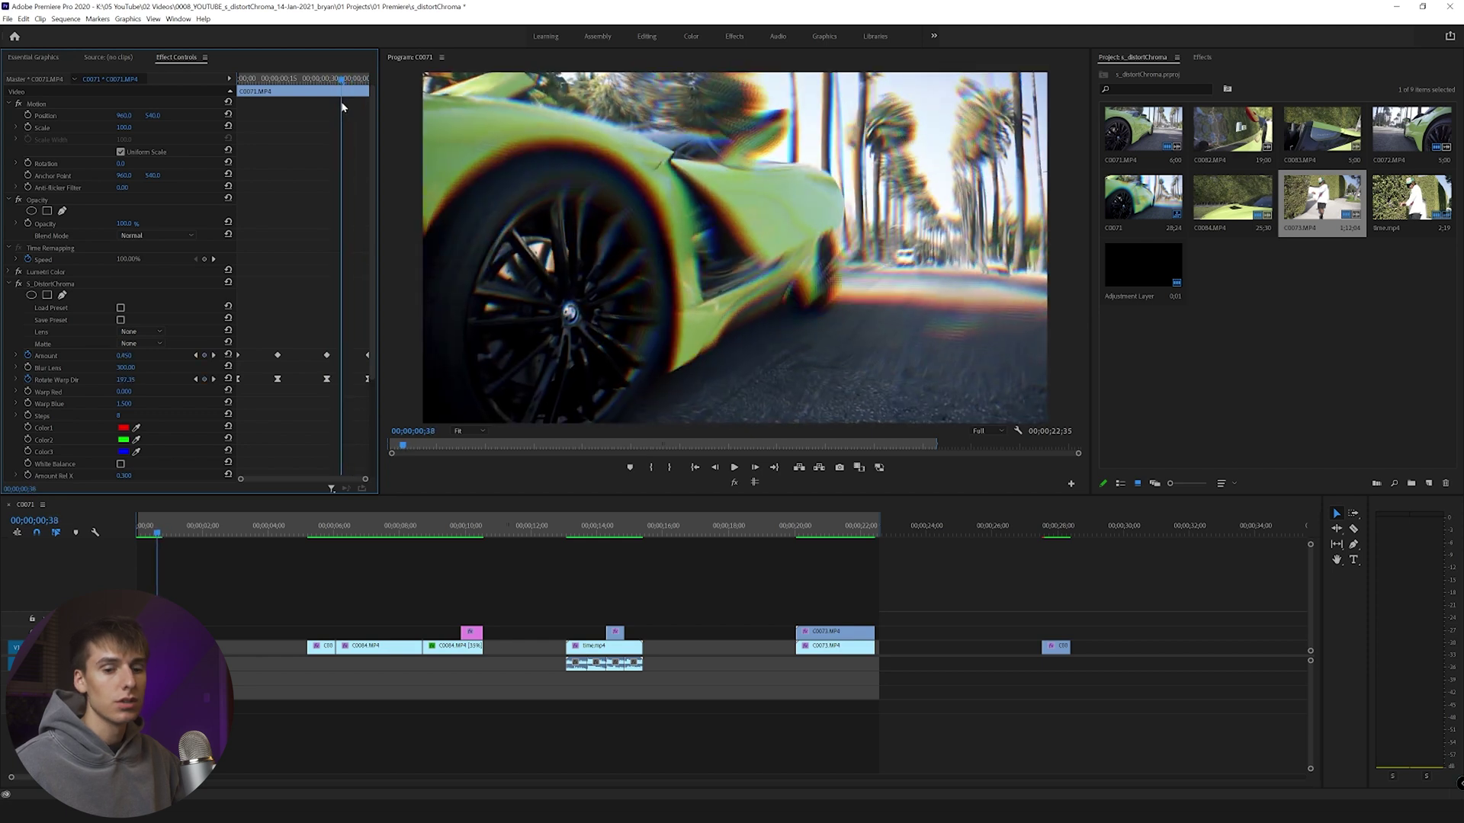
{"action": "left_click_drag", "start_coordinate": [156, 532], "coordinate": [115, 534]}
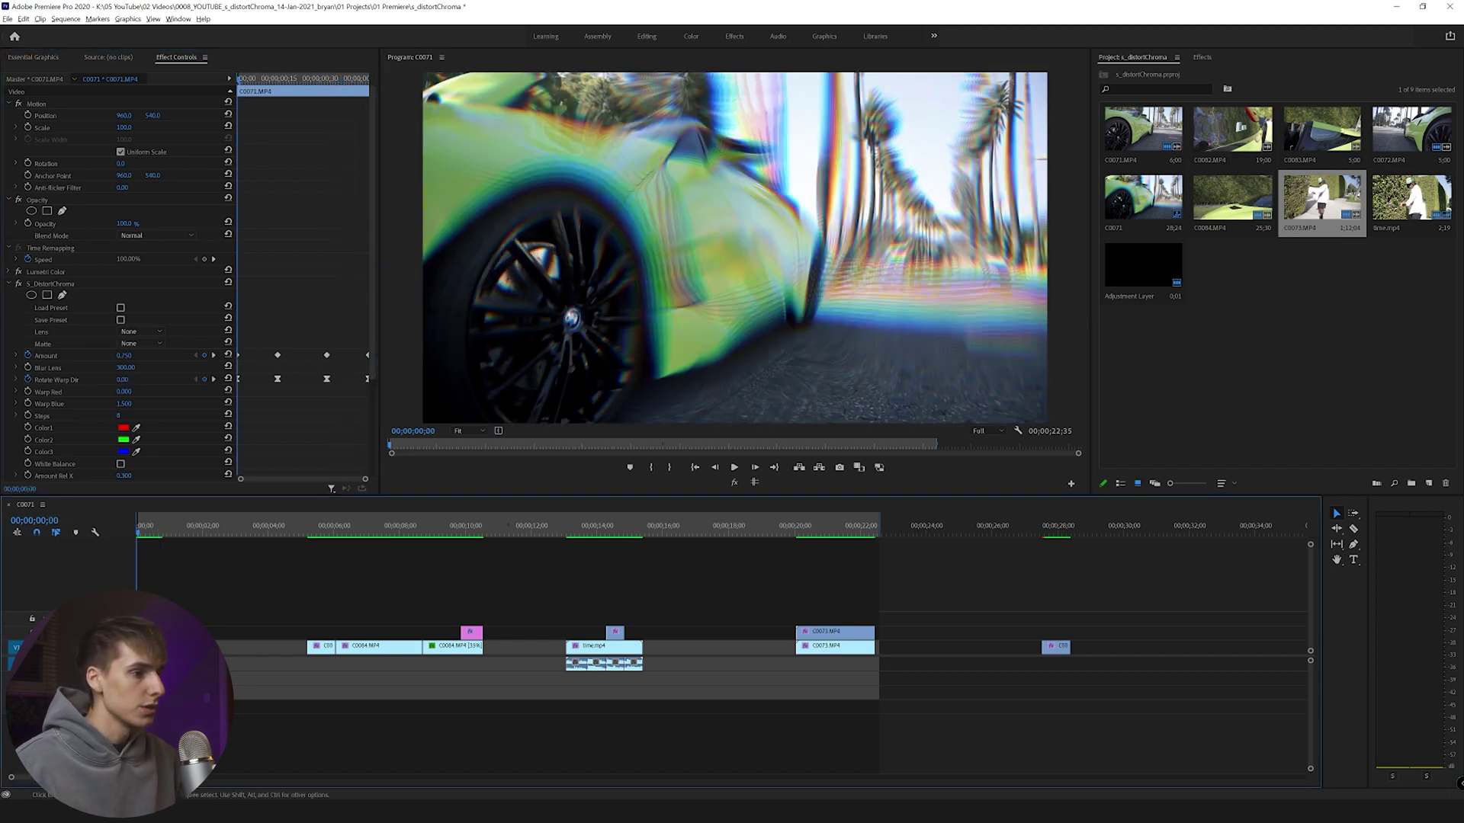
- Delete the keyframed S_DistortChroma effect from the opening car clip and apply a fresh S_DistortChroma from Sapphire Distort
{"action": "left_click", "coordinate": [46, 285]}
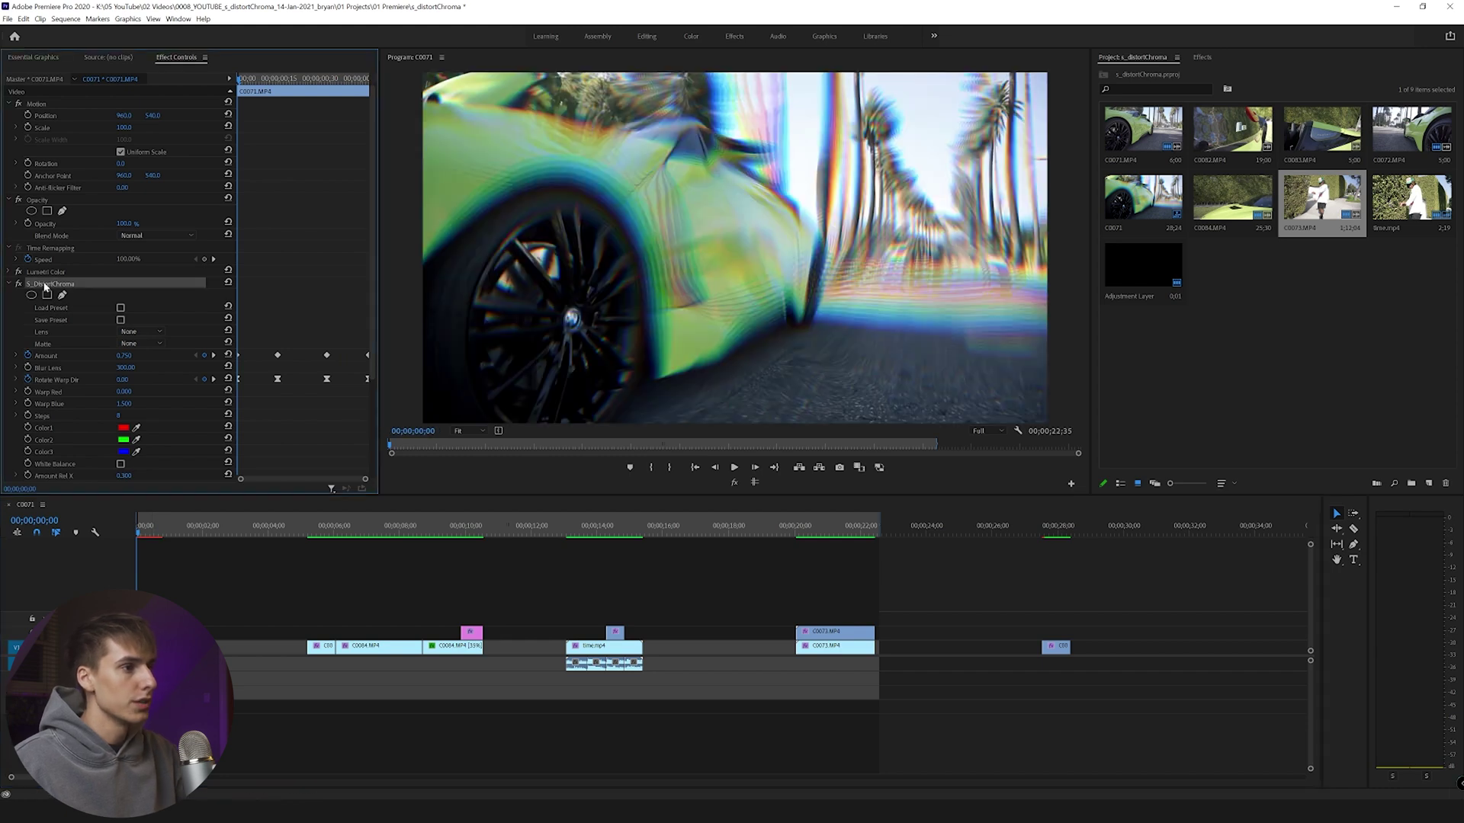
{"action": "key", "text": "Delete"}
{"action": "left_click", "coordinate": [1203, 58]}
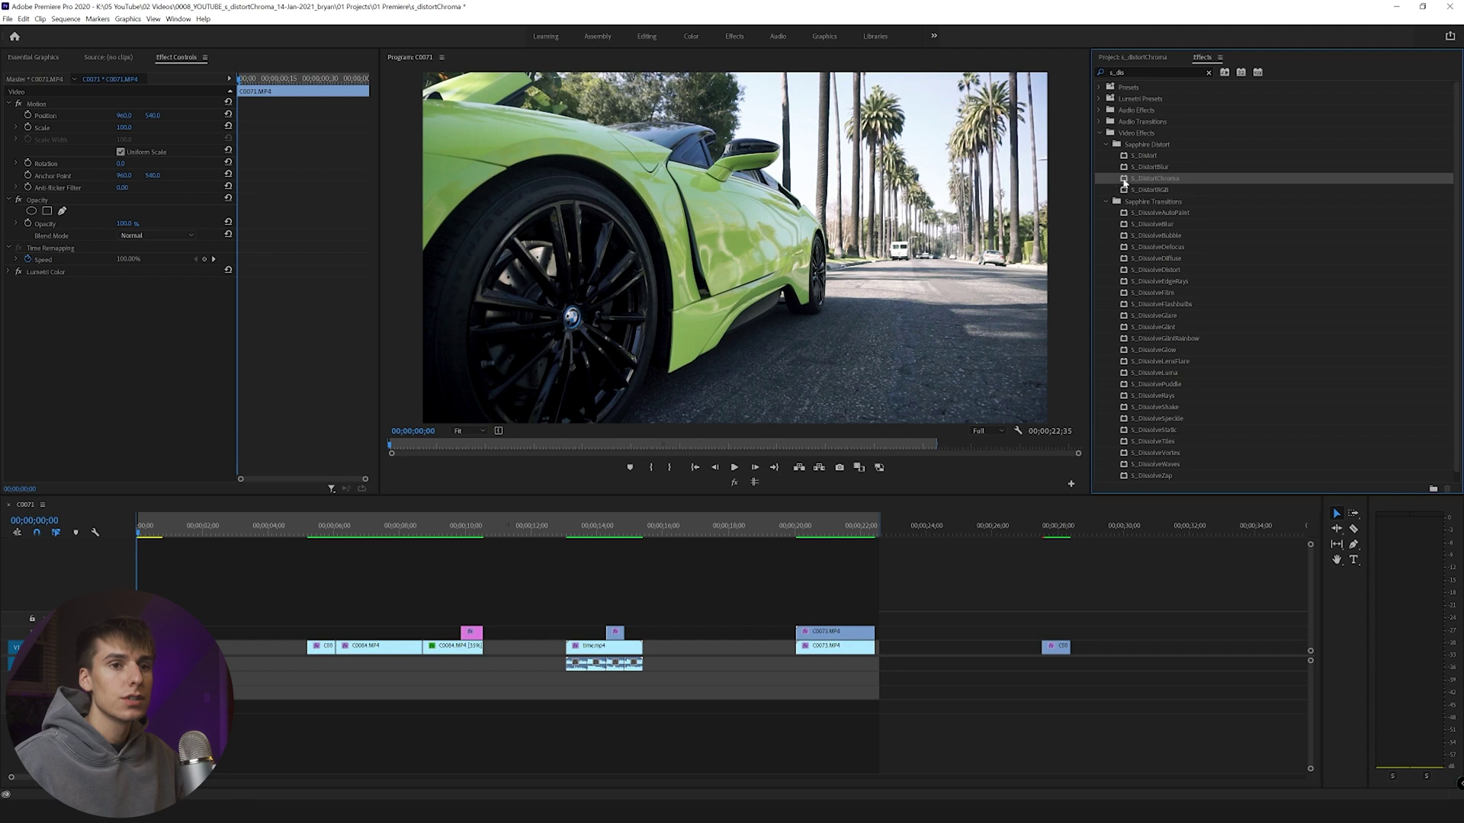
{"action": "left_click_drag", "start_coordinate": [153, 647], "coordinate": [152, 647]}
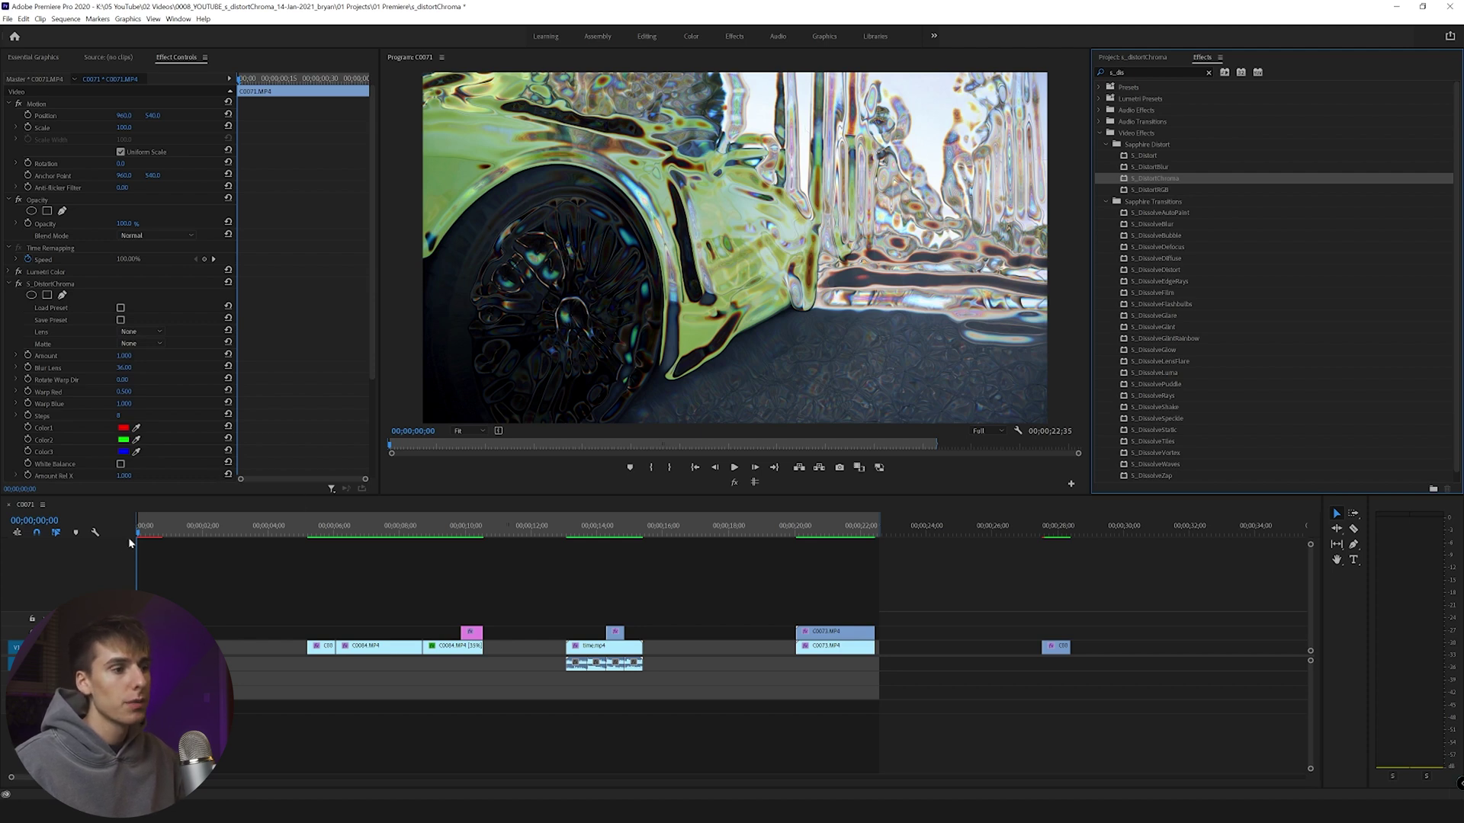
{"action": "left_click_drag", "start_coordinate": [137, 526], "coordinate": [138, 535]}
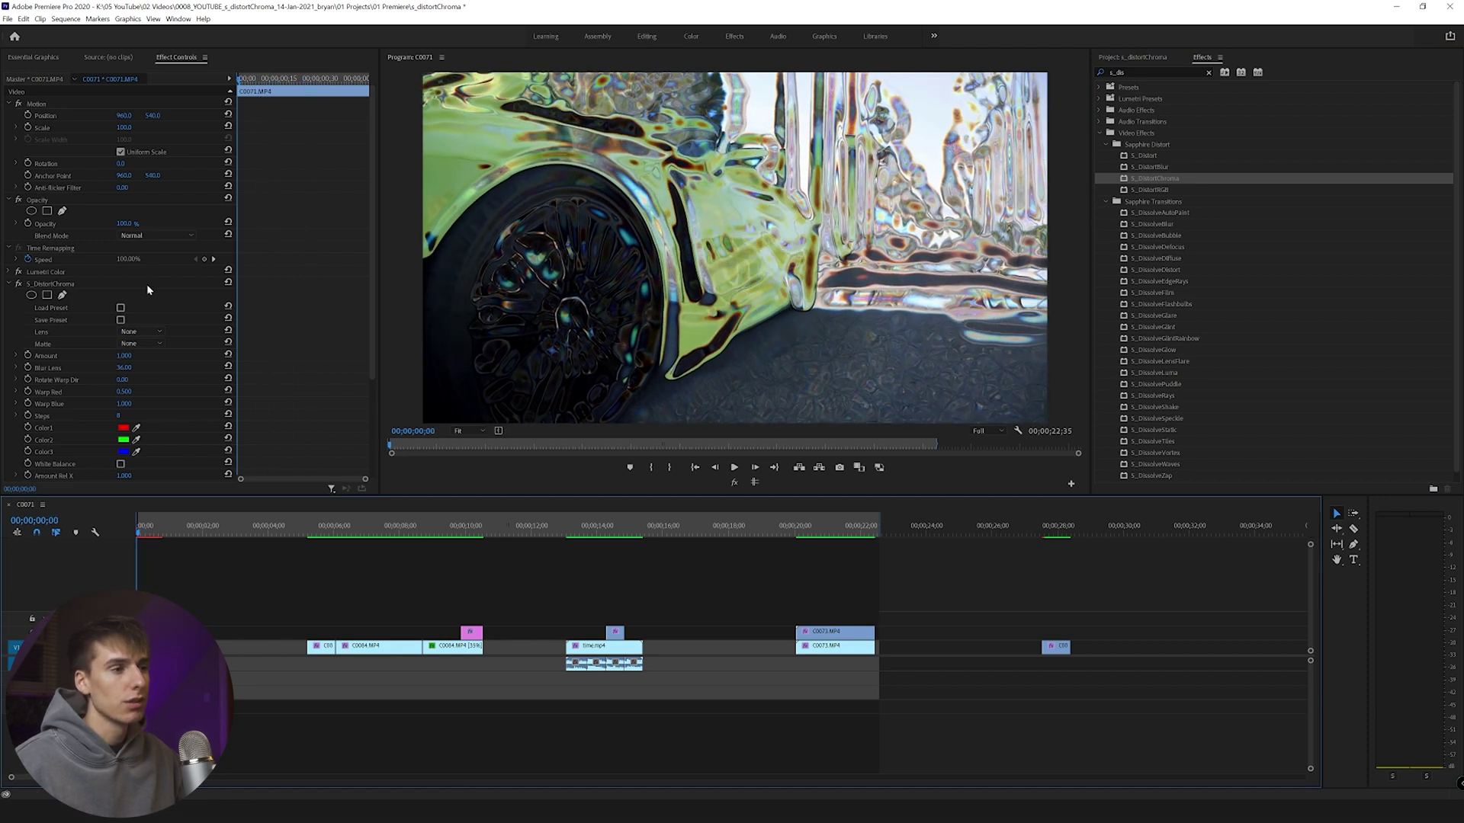
- Set the new S_DistortChroma effect's Blur Lens to 300 and Warp Red to 0
{"action": "left_click_drag", "start_coordinate": [127, 368], "coordinate": [136, 369]}
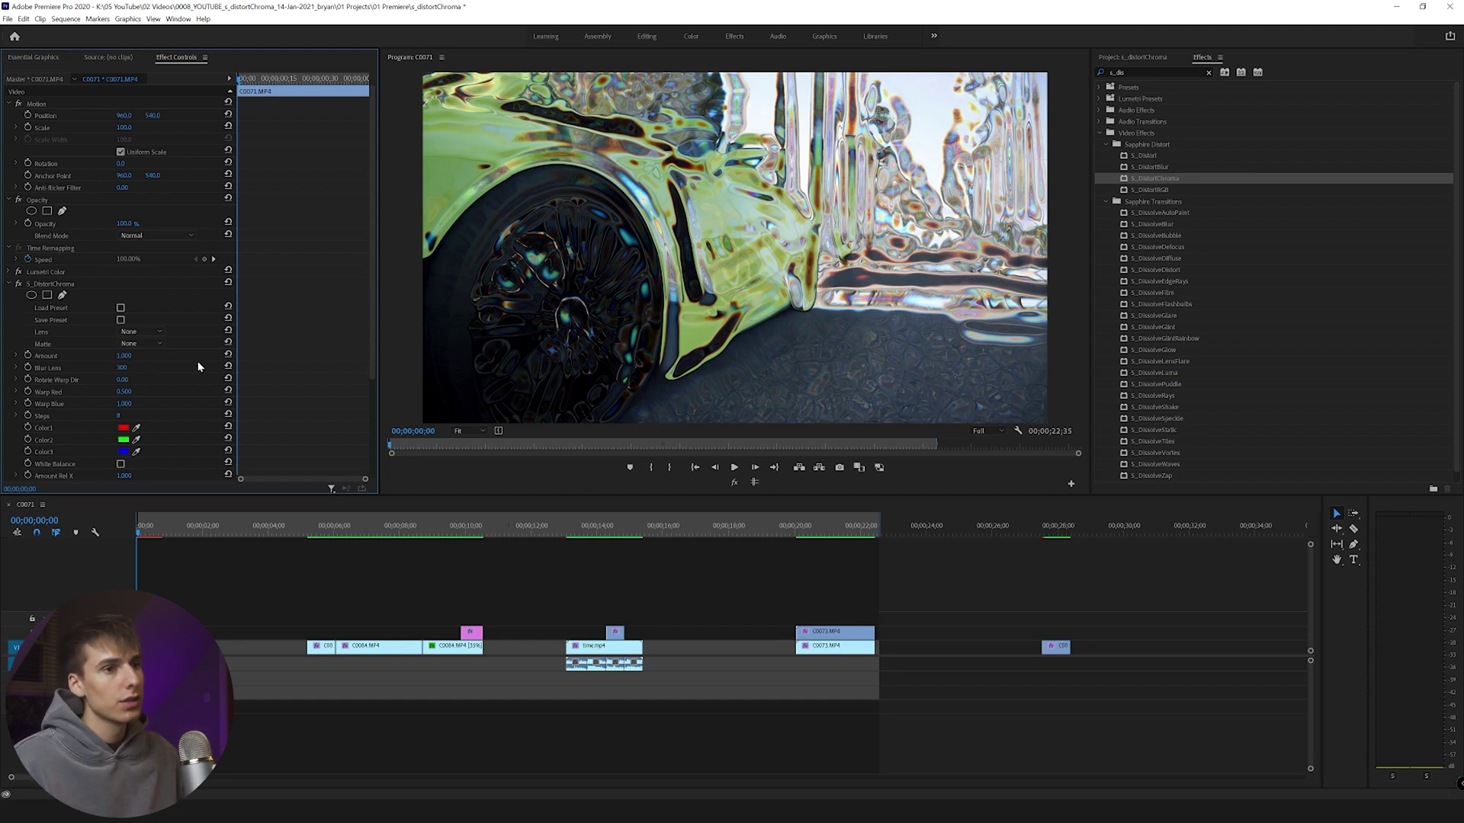
{"action": "key", "text": "Return"}
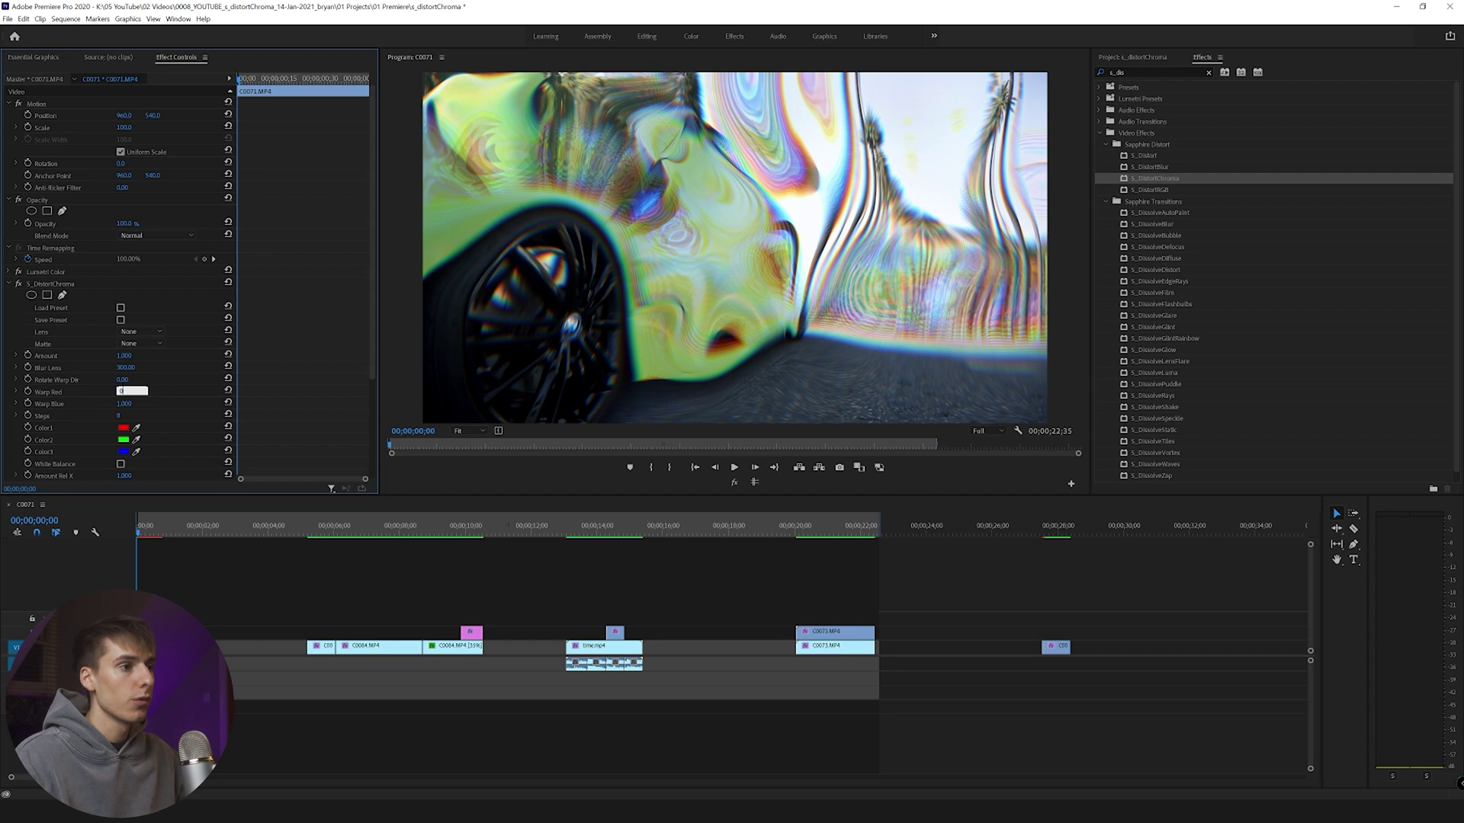
{"action": "key", "text": "Tab"}
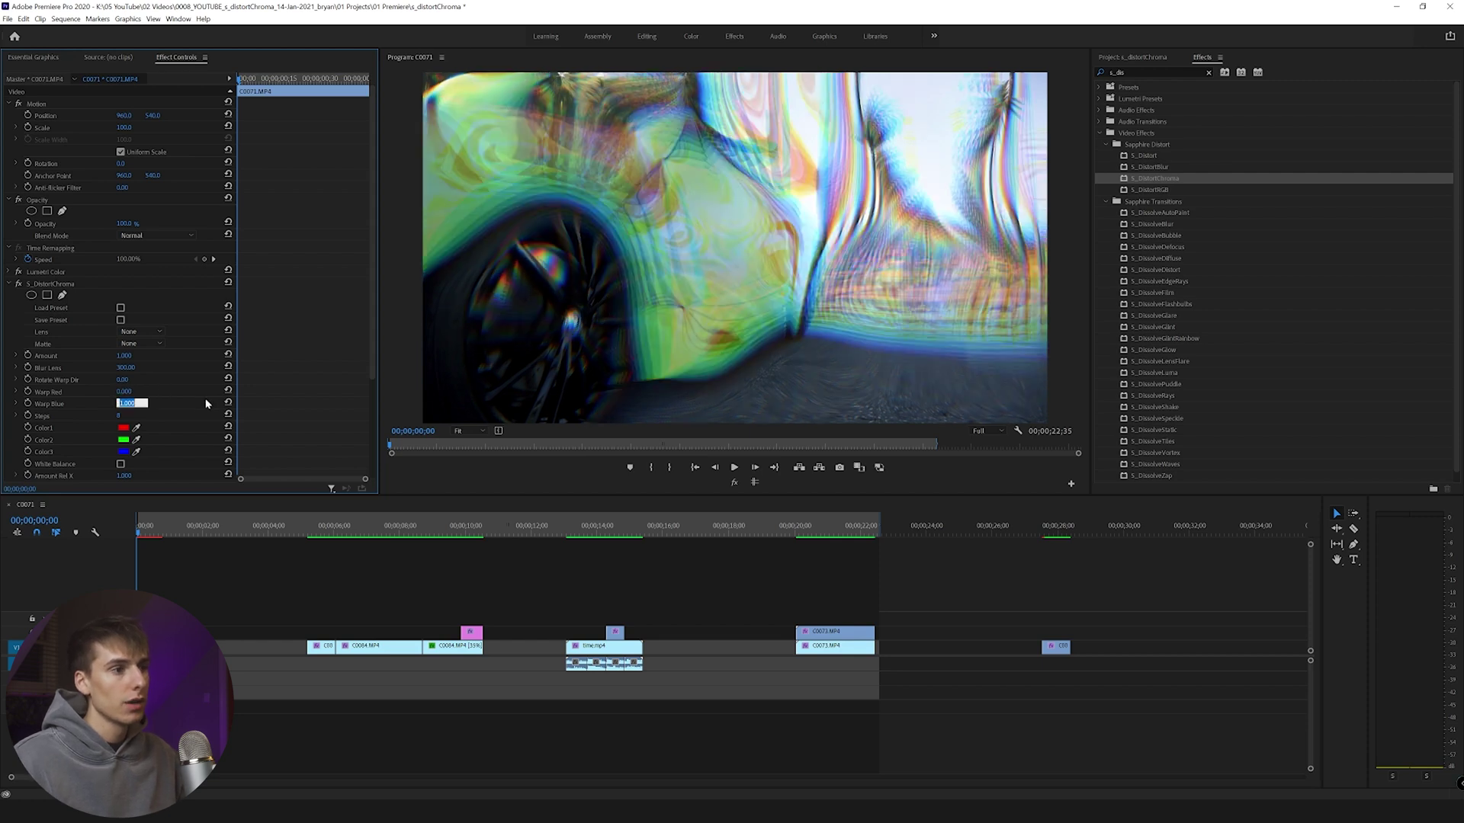
- Try S_DistortChroma Amount values of 0.3, -0.15 and 0.1 on the opening car clip
{"action": "left_click", "coordinate": [127, 355]}
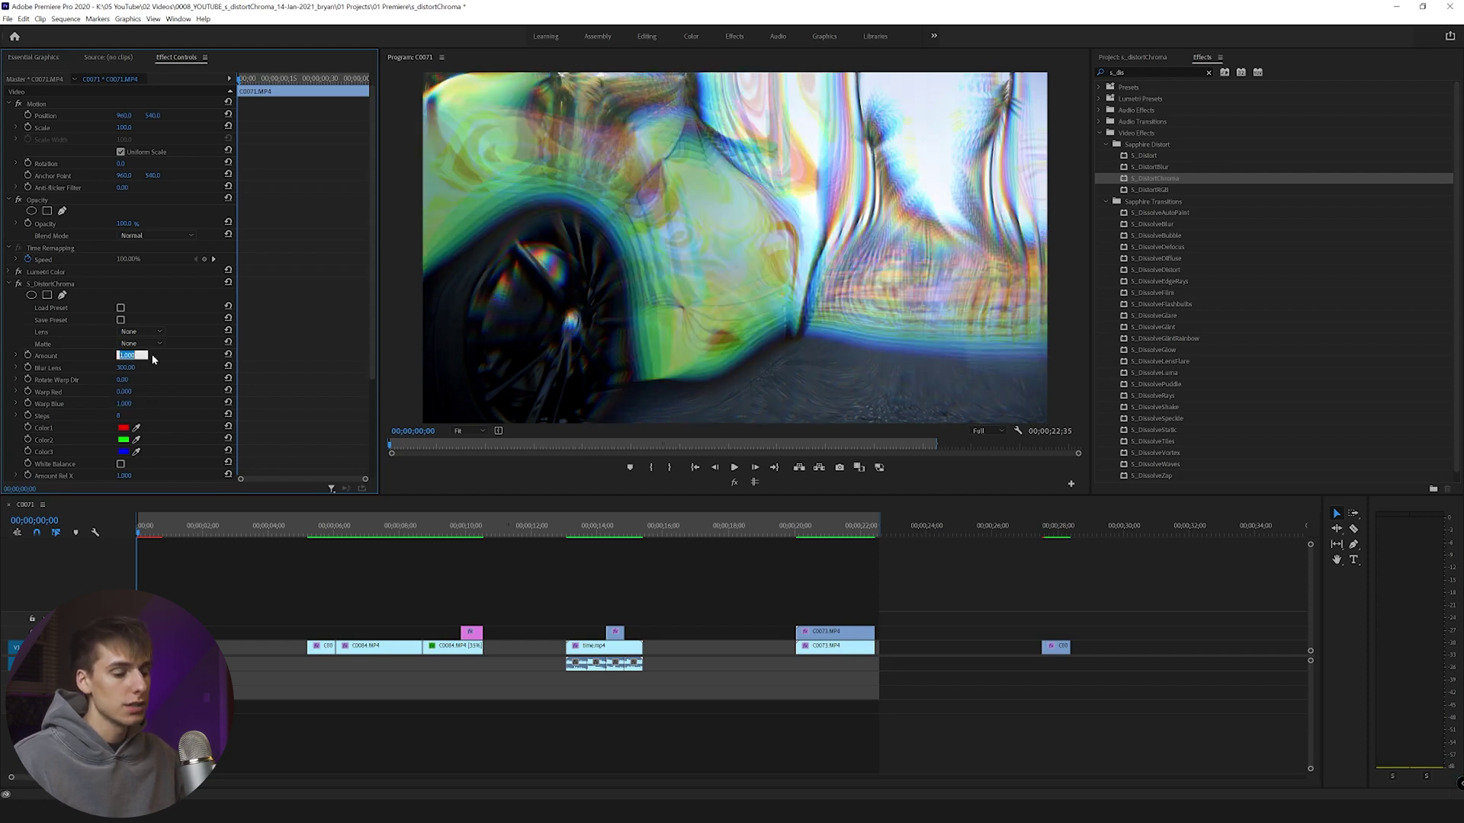
{"action": "type", "text": "3"}
{"action": "key", "text": "Return"}
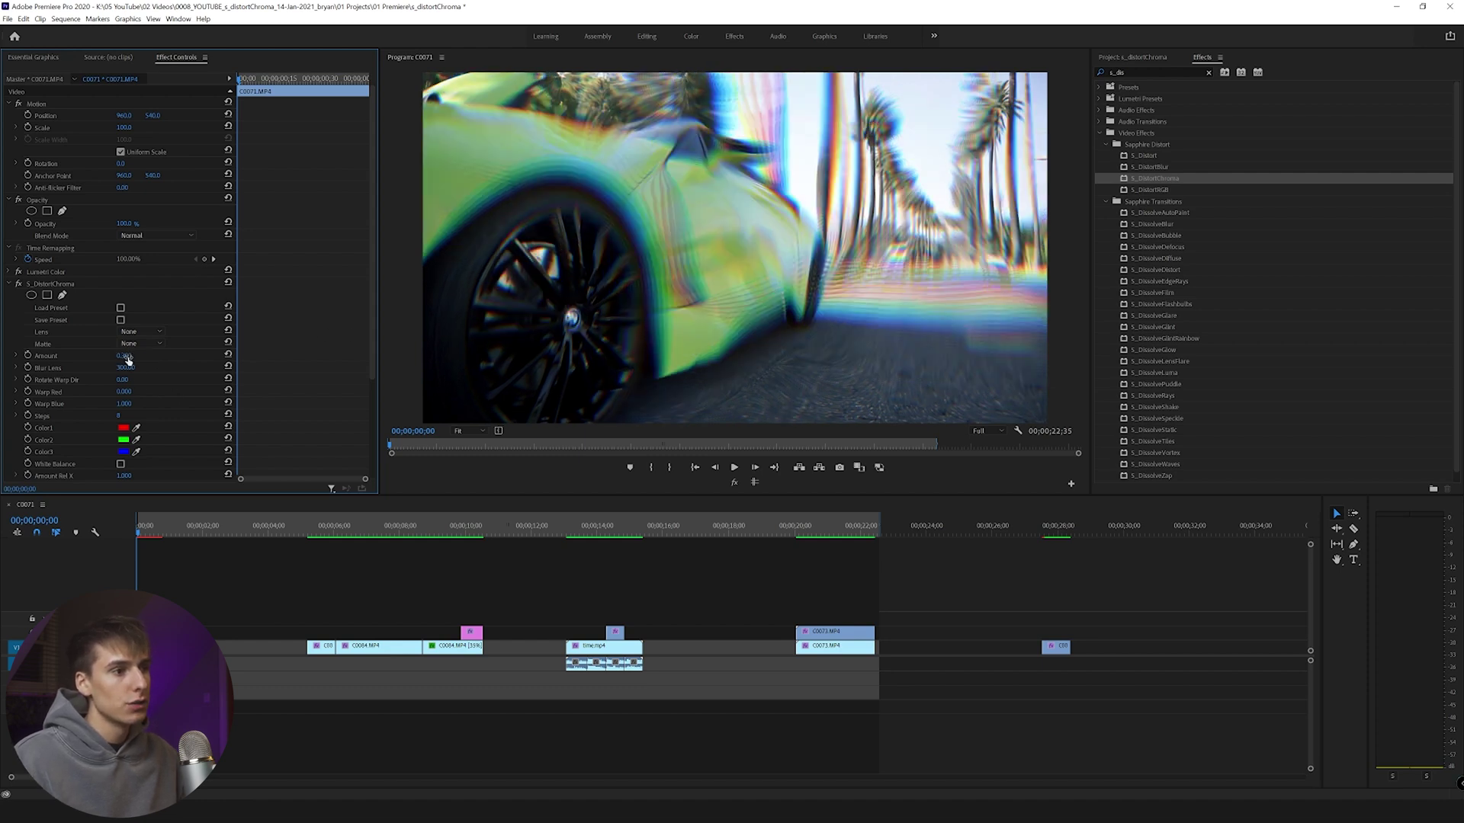
{"action": "mouse_move", "coordinate": [123, 355]}
{"action": "left_mouse_down"}
{"action": "mouse_move", "coordinate": [164, 355]}
{"action": "mouse_move", "coordinate": [101, 356]}
{"action": "left_mouse_up"}
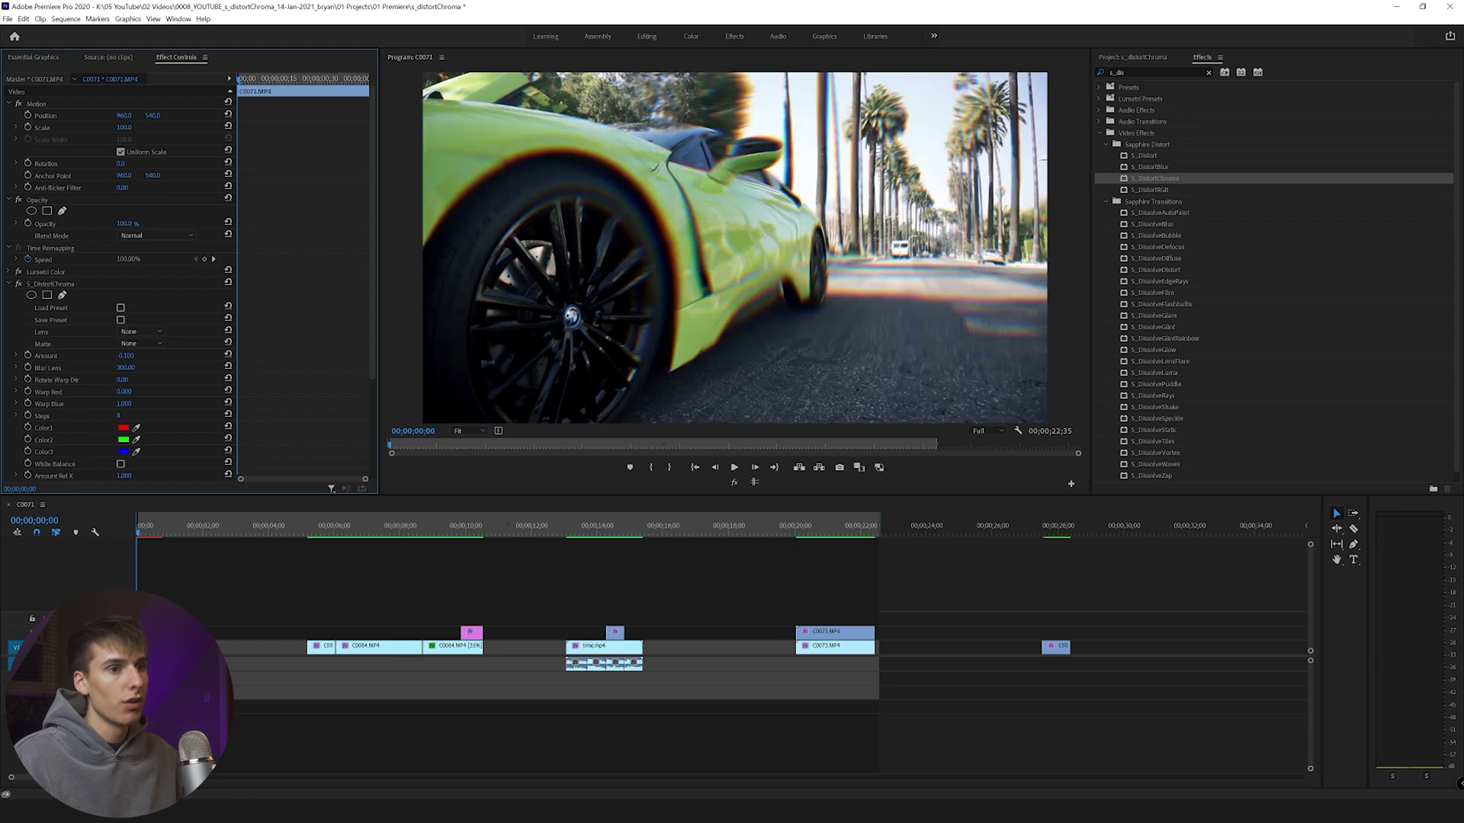
{"action": "left_click", "coordinate": [129, 356]}
{"action": "type", "text": "1"}
{"action": "key", "text": "Return"}
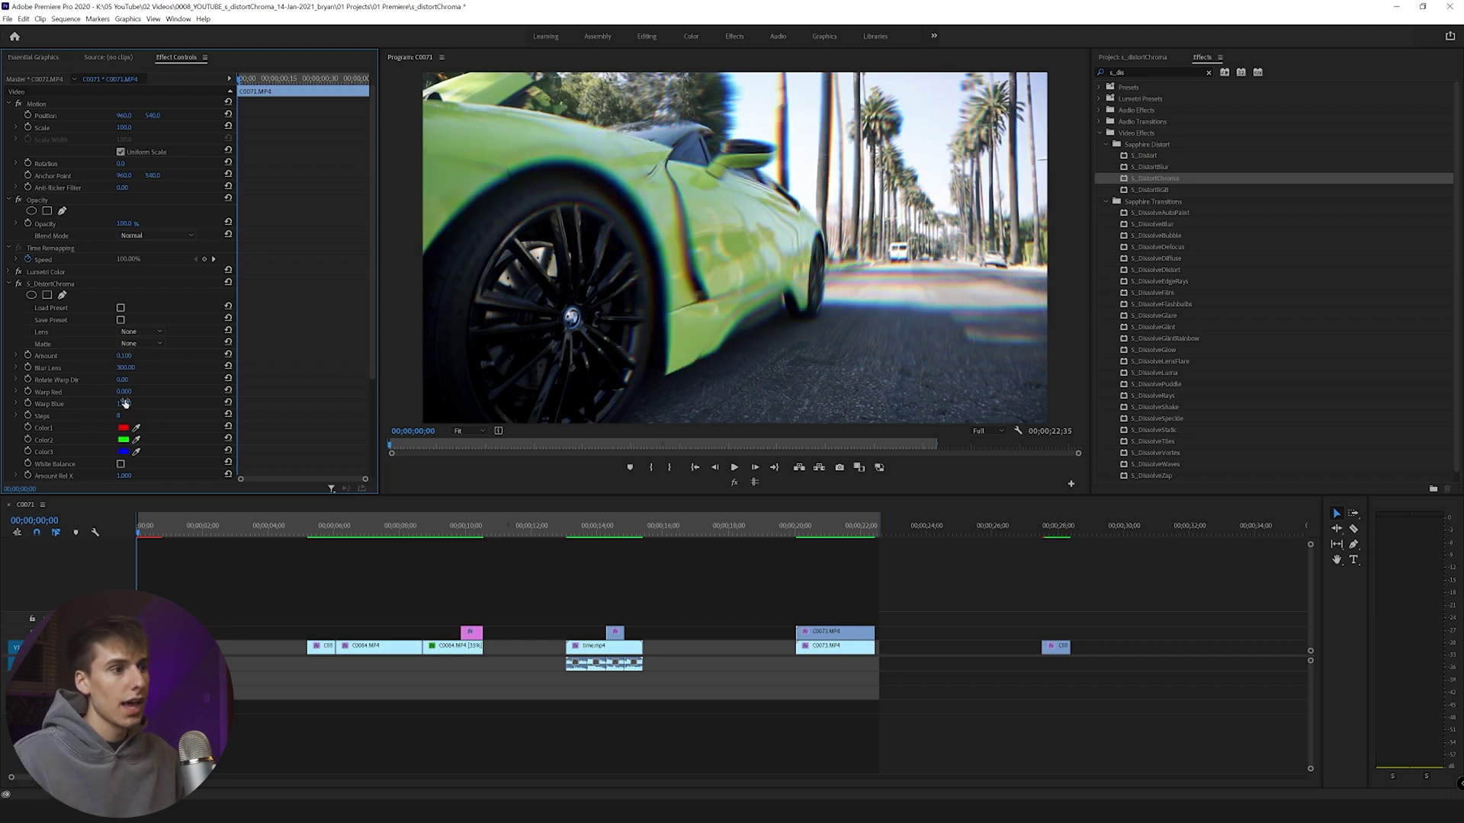
- Set the effect's Amount to 0.75 and start keyframing Amount and Rotate Warp Dir at the clip's first frame
{"action": "left_click", "coordinate": [124, 355]}
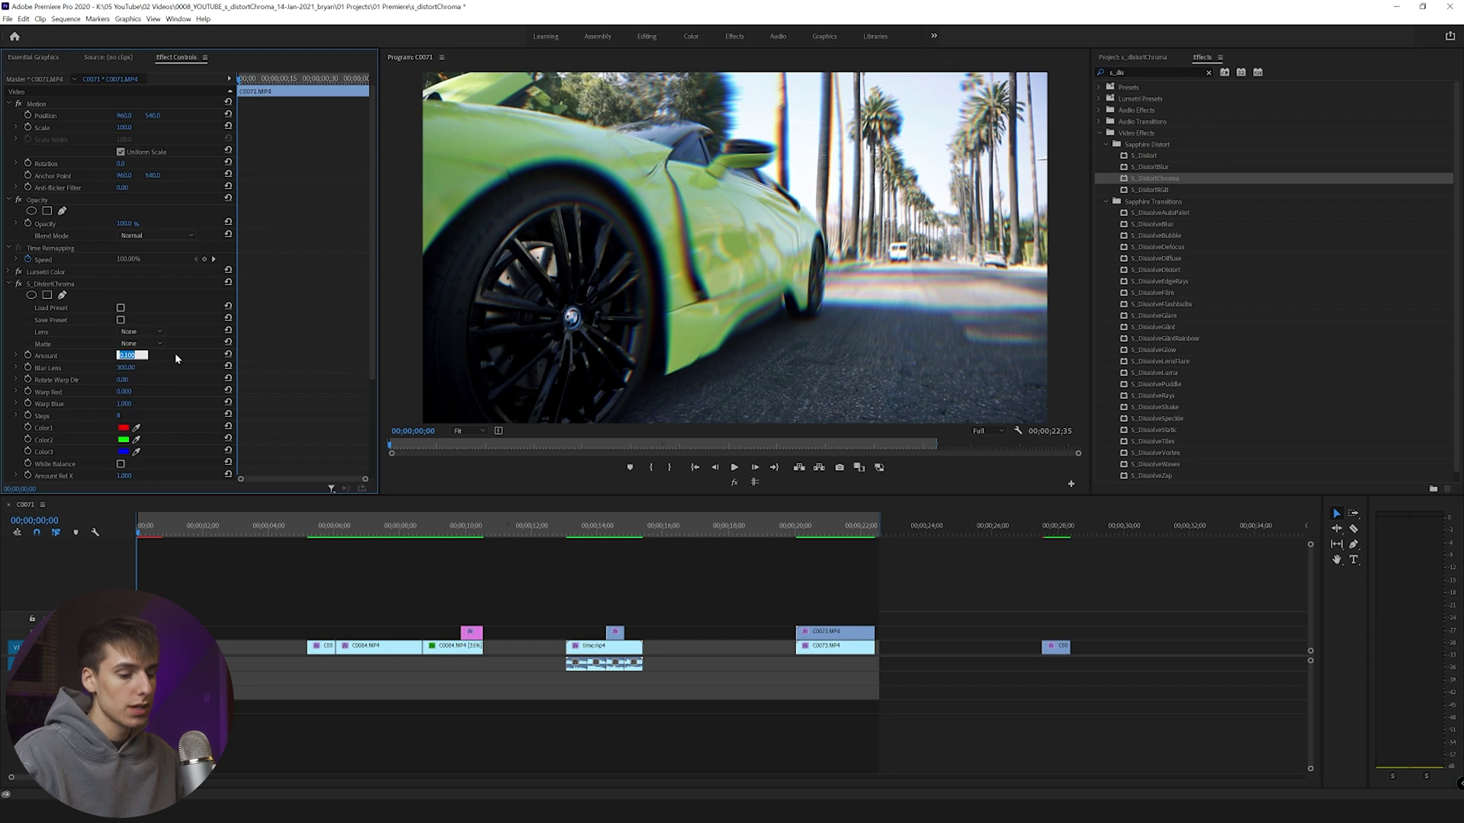
{"action": "key", "text": "BackSpace"}
{"action": "type", "text": "0.75"}
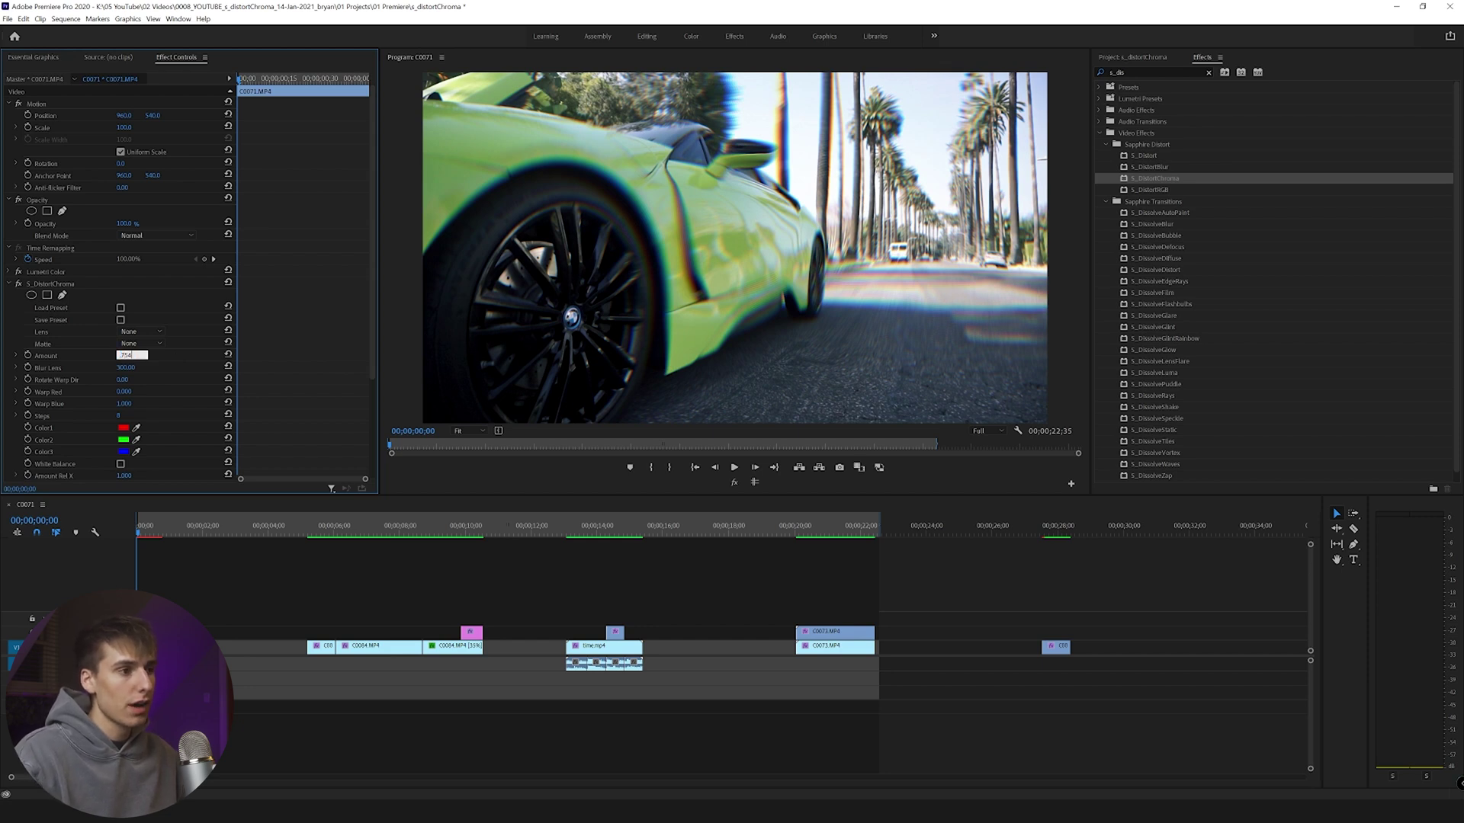
{"action": "key", "text": "Return"}
{"action": "key", "text": "shift+3"}
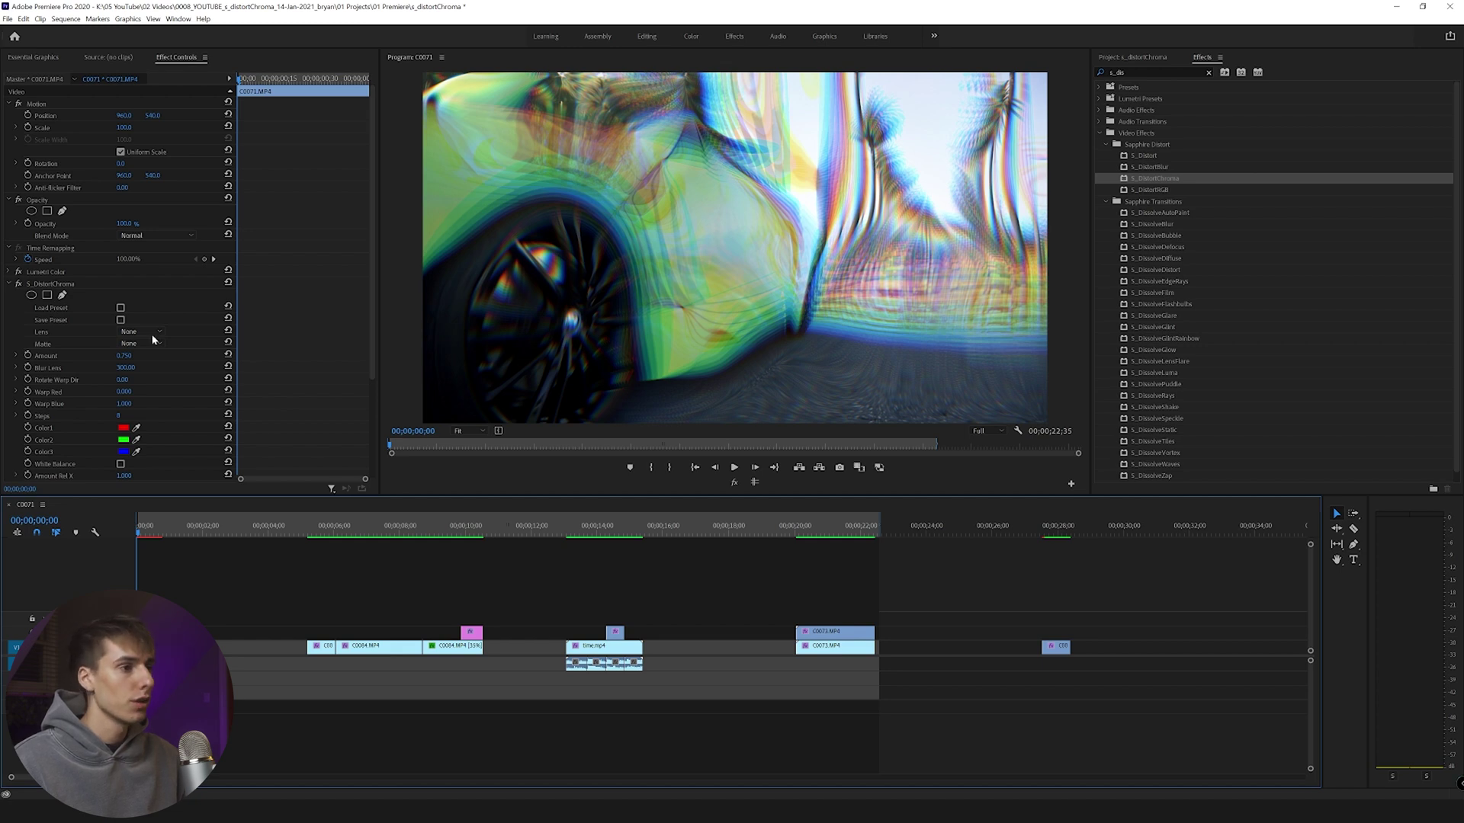
{"action": "left_click", "coordinate": [28, 356]}
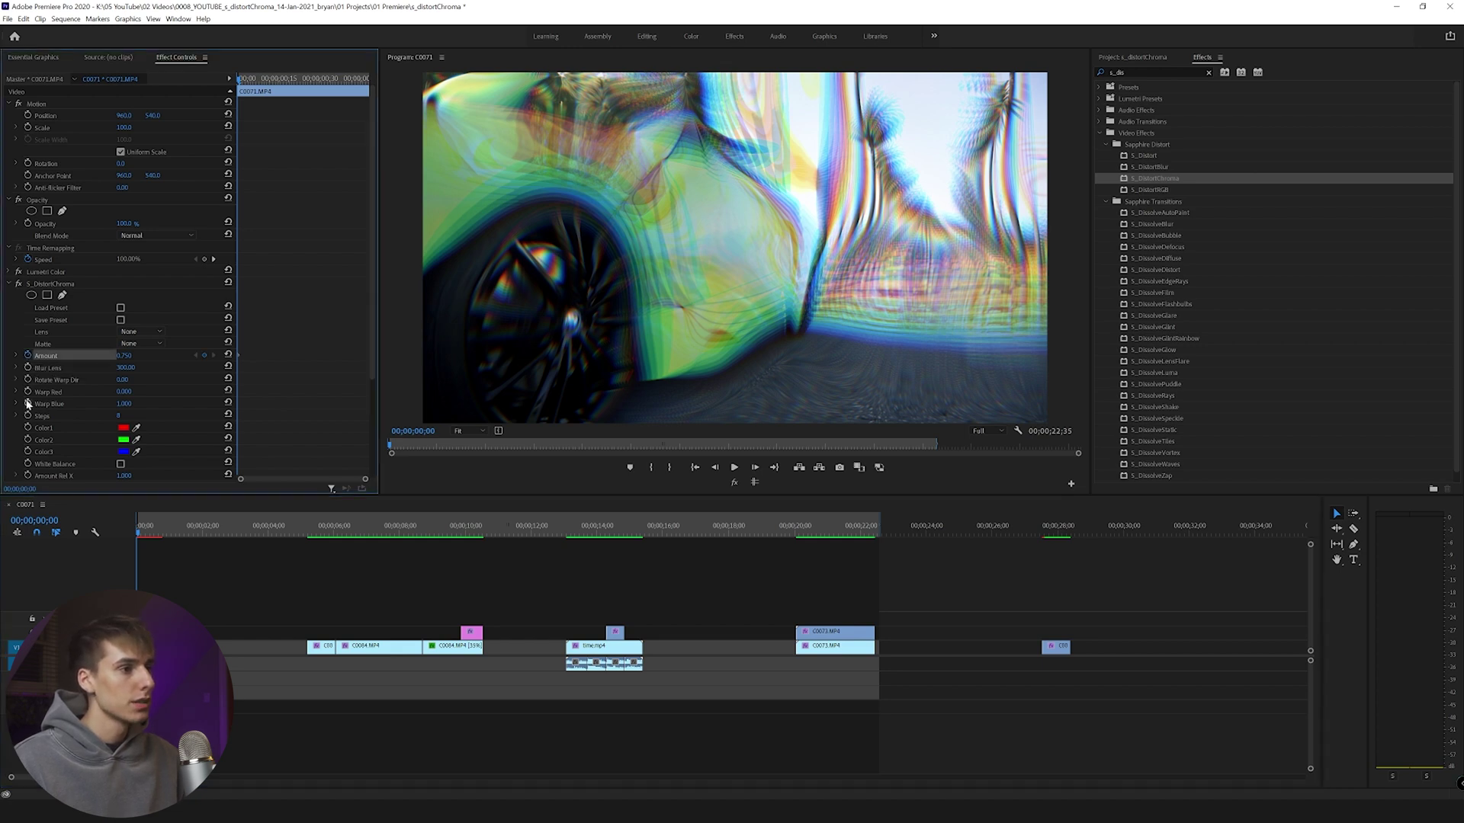
{"action": "left_click", "coordinate": [28, 380]}
- Compare a rotated warp direction with an Amount of -0.75, resetting Rotate Warp Dir to 0 and Amount to 0.75
{"action": "left_click_drag", "start_coordinate": [120, 380], "coordinate": [227, 379]}
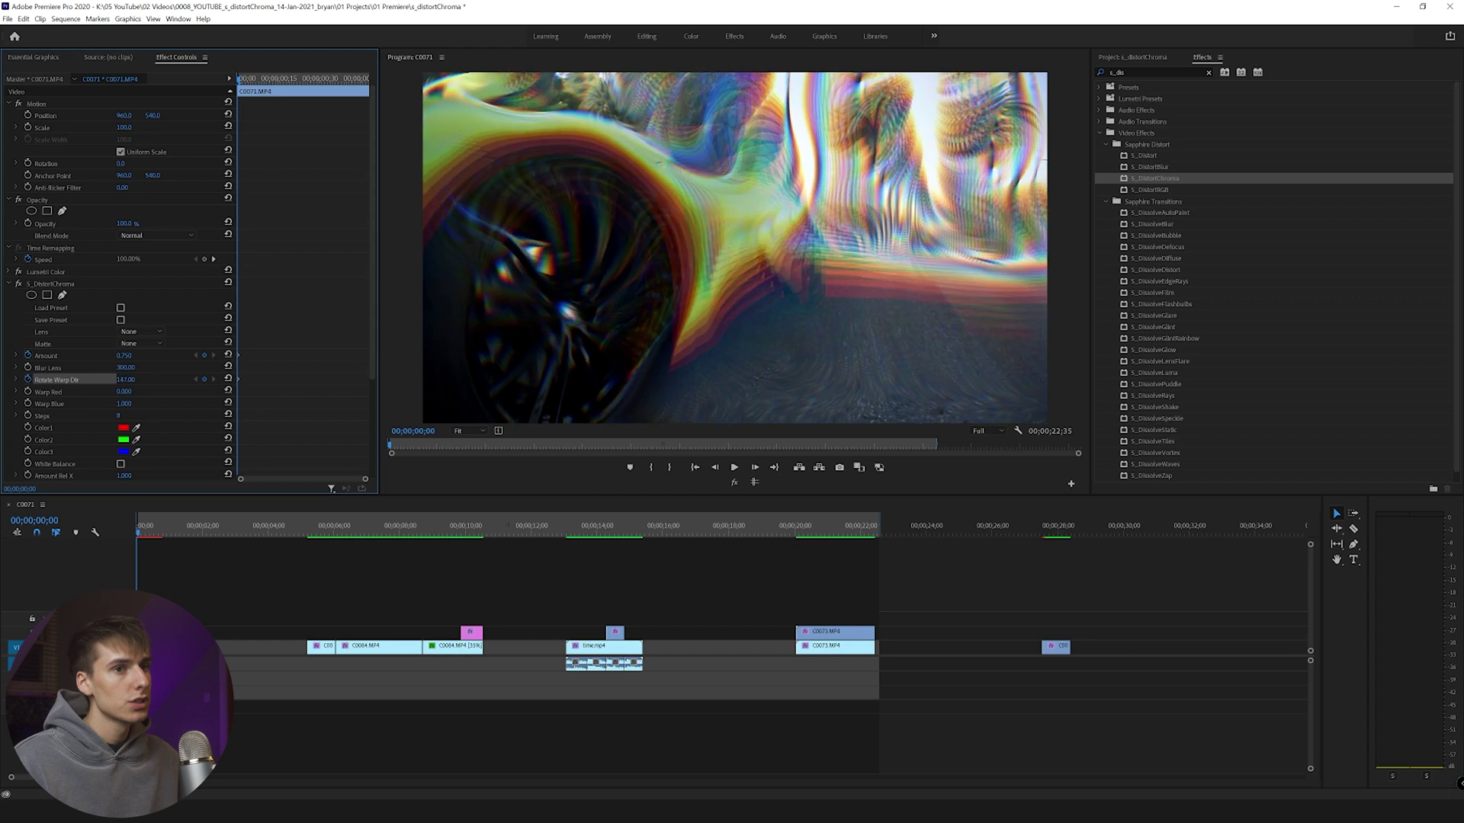
{"action": "left_click", "coordinate": [227, 379]}
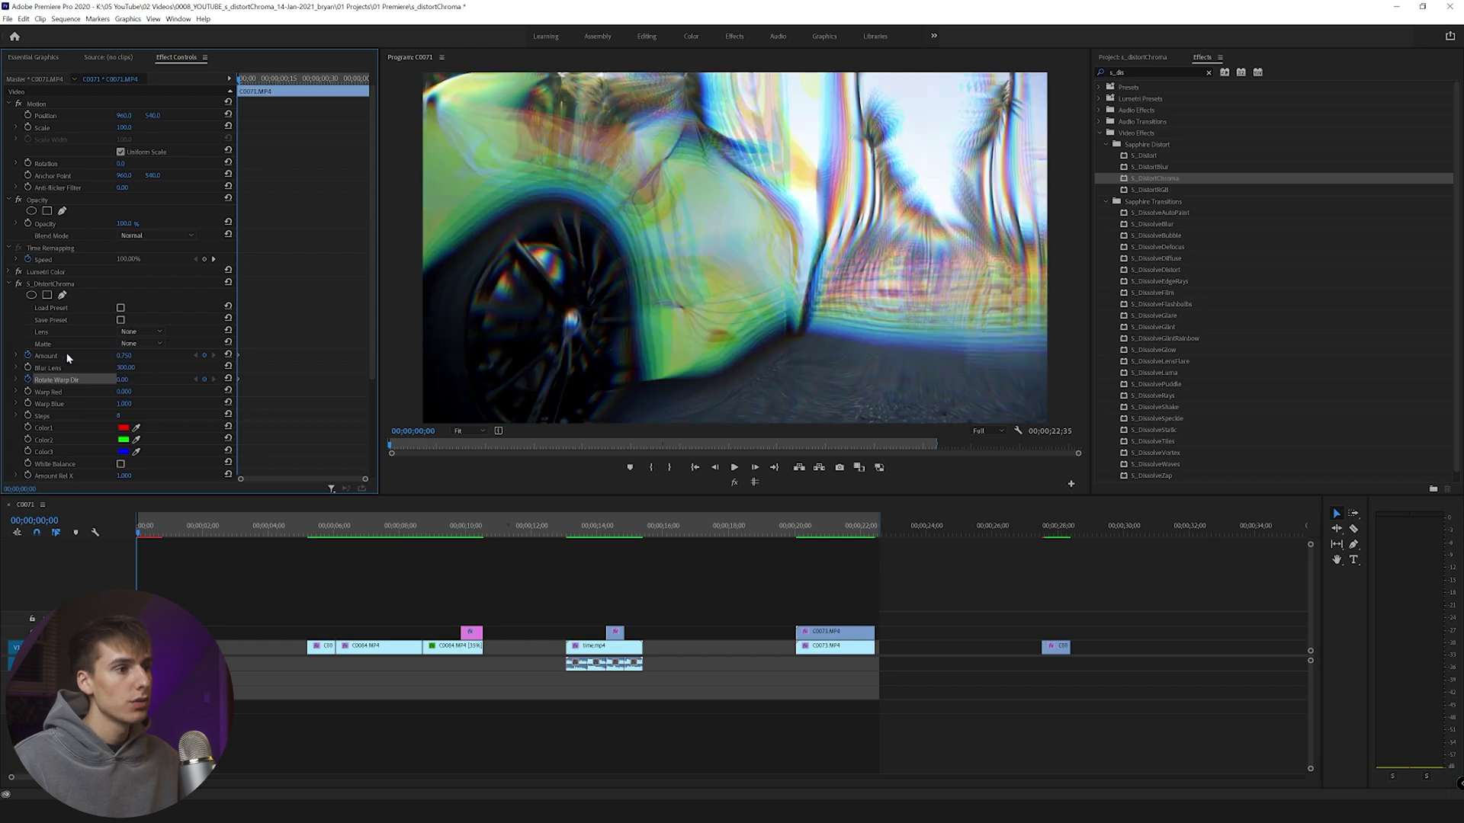
{"action": "left_click", "coordinate": [125, 355]}
{"action": "type", "text": "-.75"}
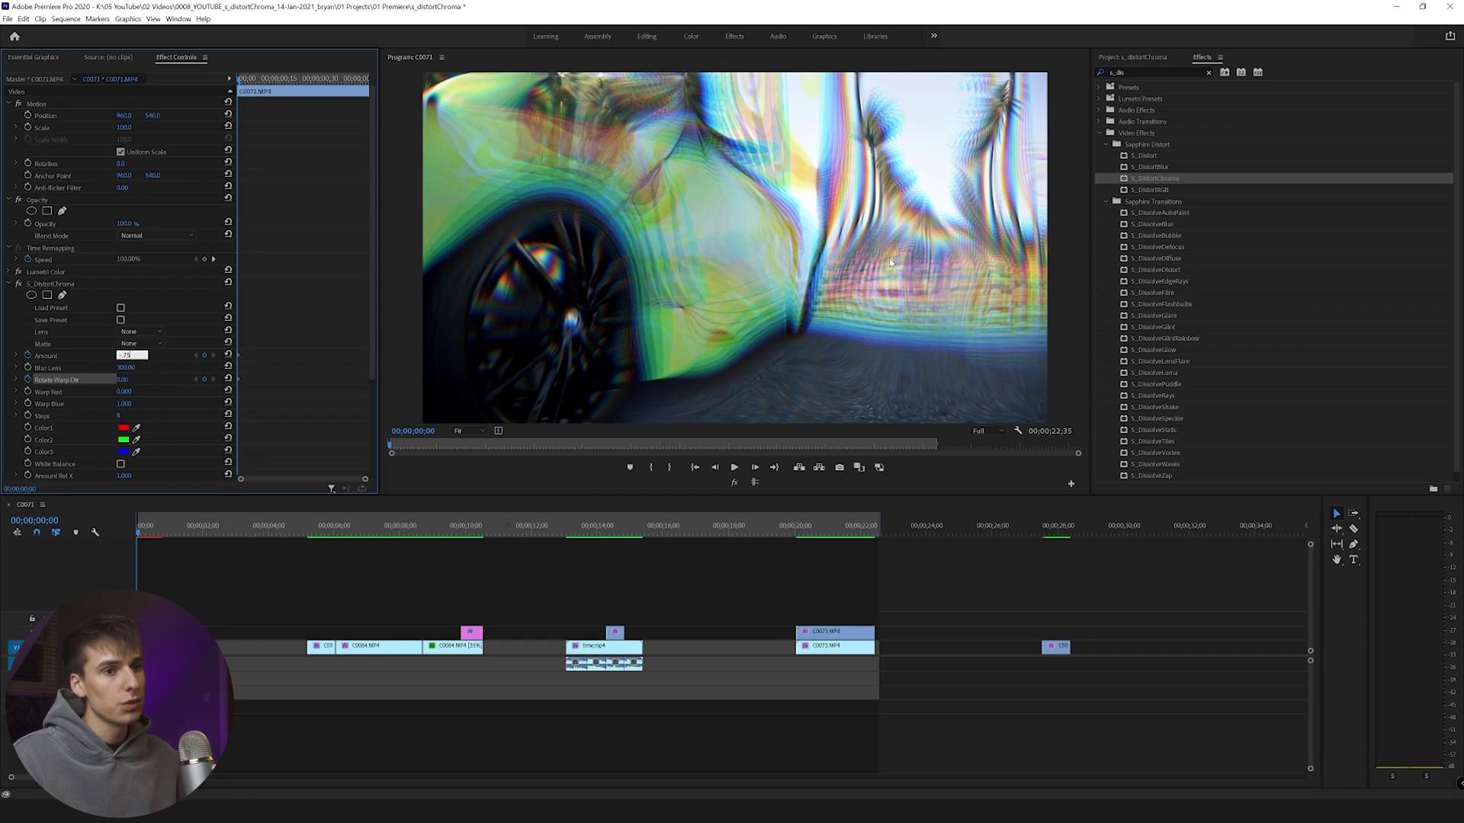
{"action": "key", "text": "Return"}
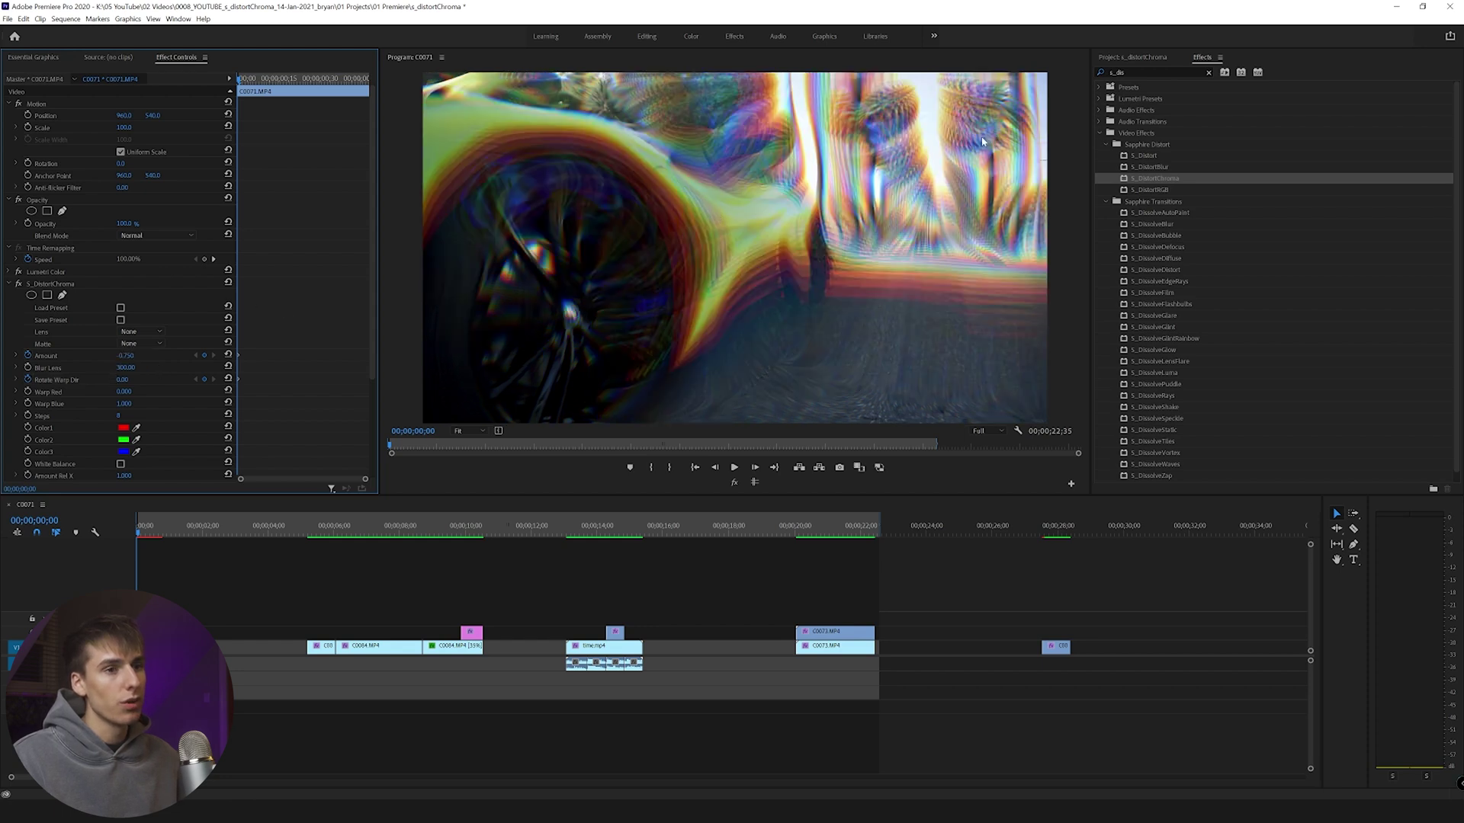
{"action": "left_click", "coordinate": [126, 355]}
{"action": "type", "text": ".7"}
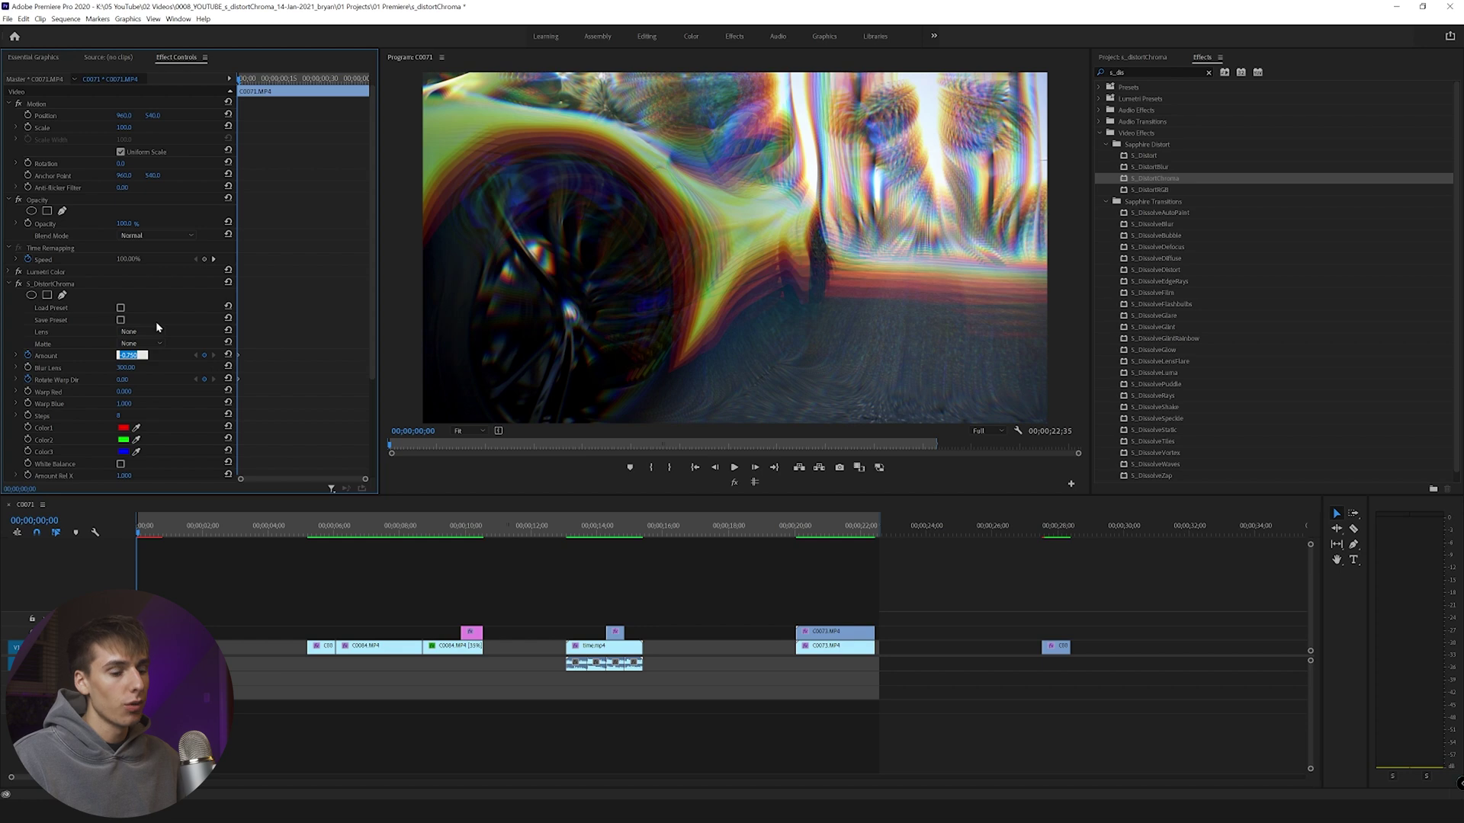
{"action": "type", "text": "5"}
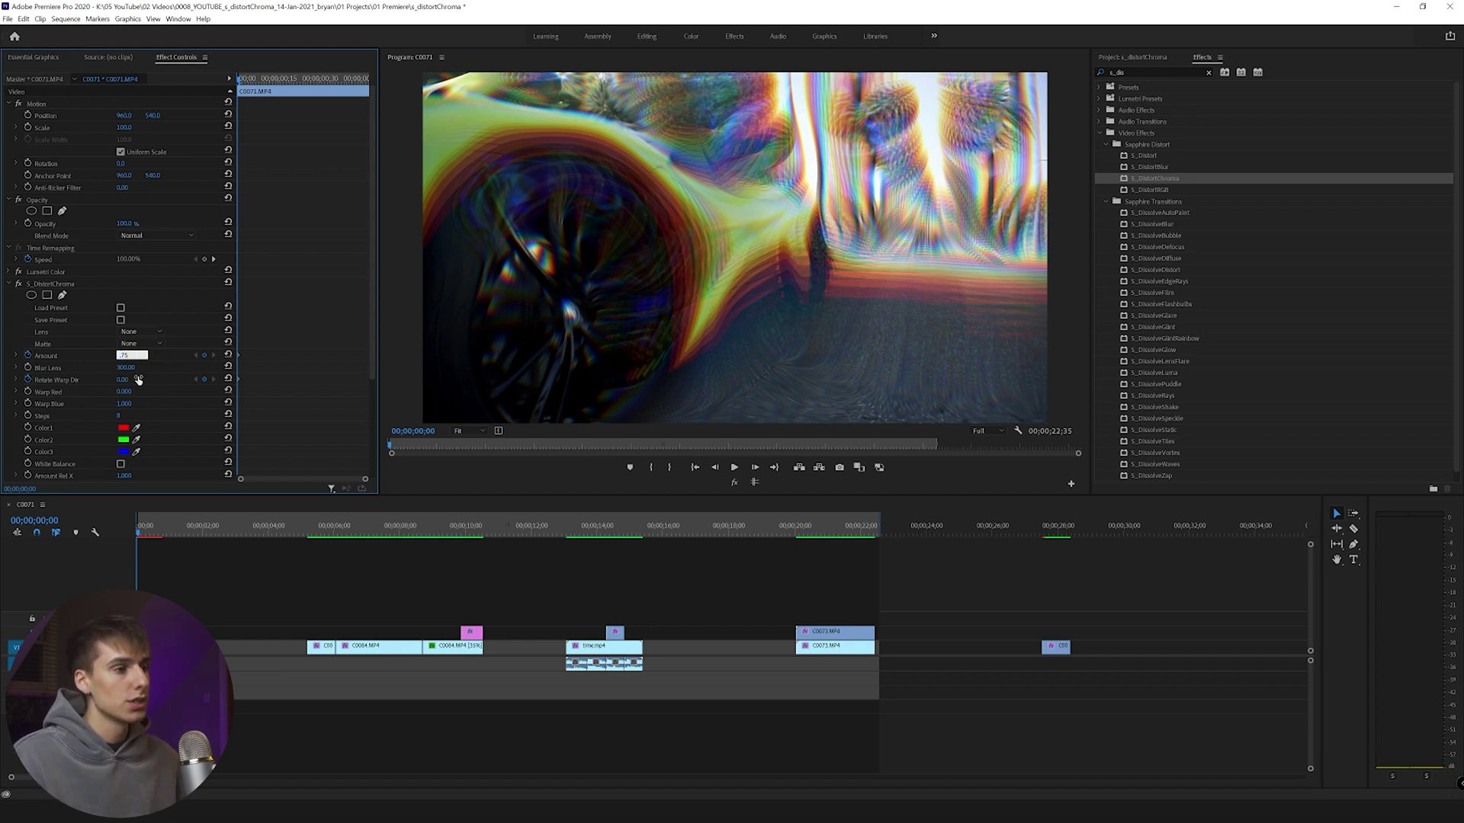
{"action": "key", "text": "Return"}
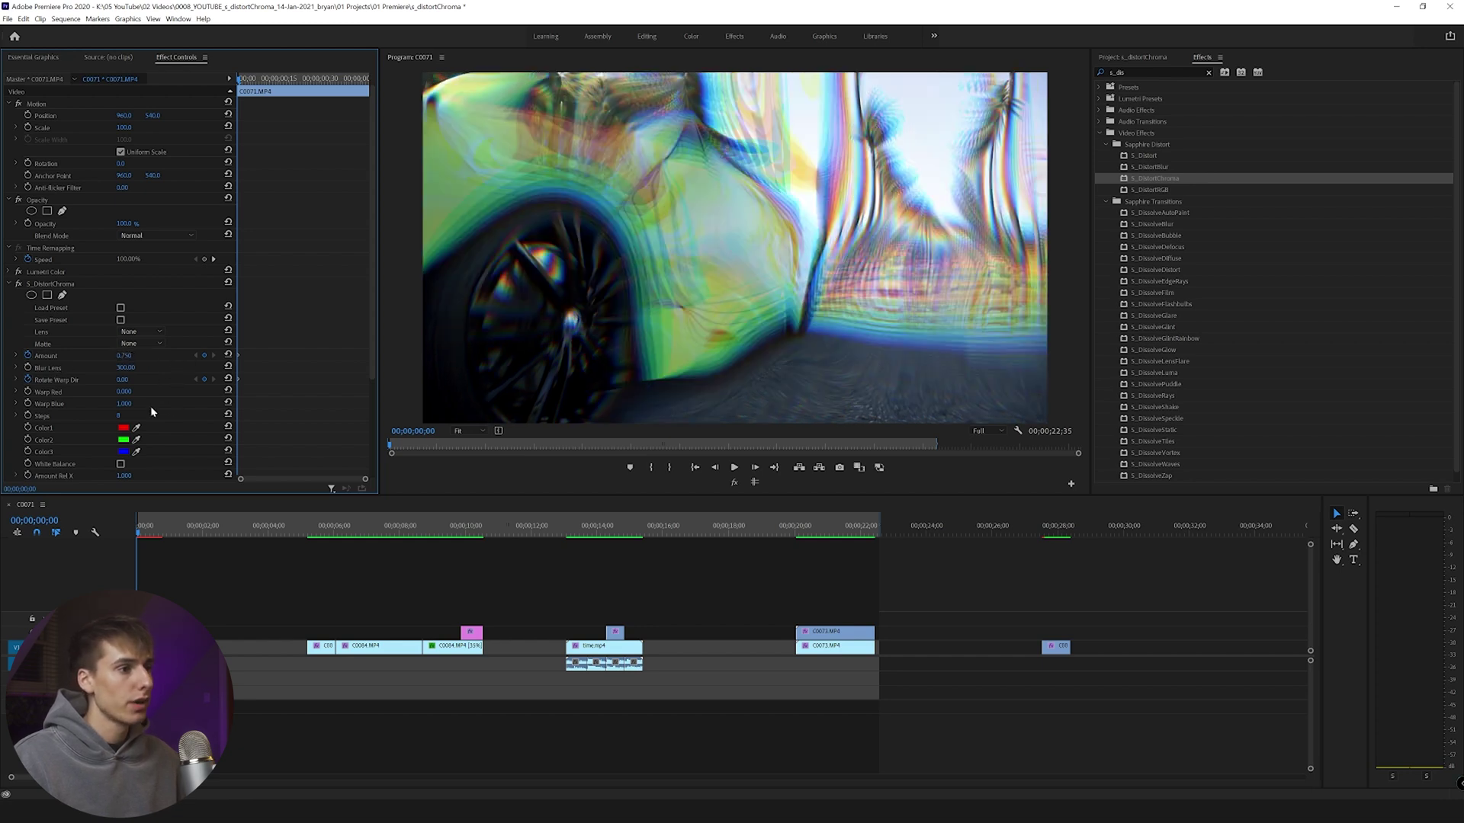
- Set both Amount Rel X and Amount Rel Y of the distortion to 0.3
{"action": "scroll", "coordinate": [157, 409], "scroll_direction": "down", "scroll_amount": 1}
{"action": "left_click", "coordinate": [136, 441]}
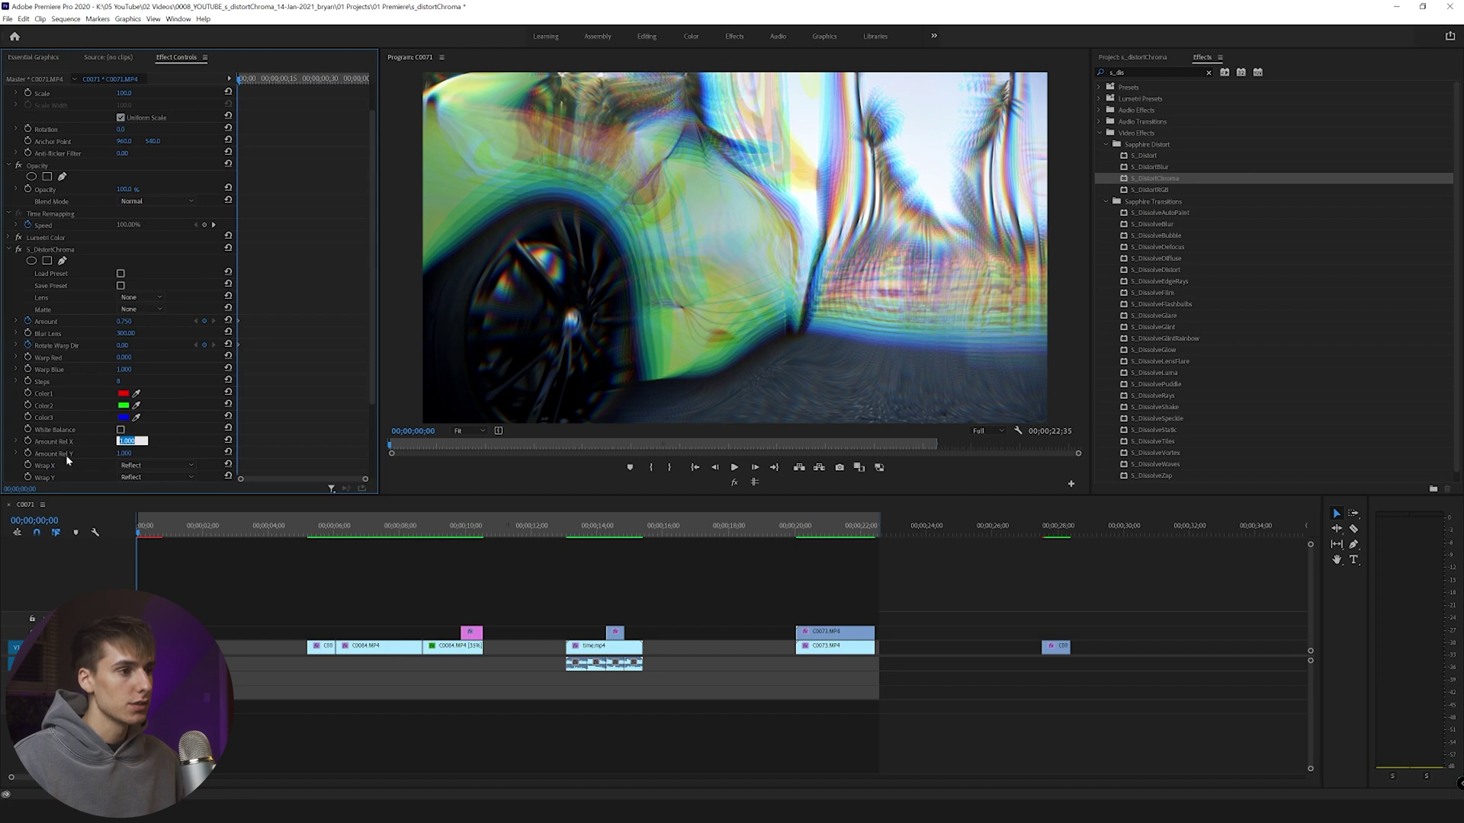
{"action": "type", "text": "0.3"}
{"action": "key", "text": "Return"}
{"action": "left_click", "coordinate": [124, 453]}
{"action": "type", "text": "0.3"}
{"action": "key", "text": "Return"}
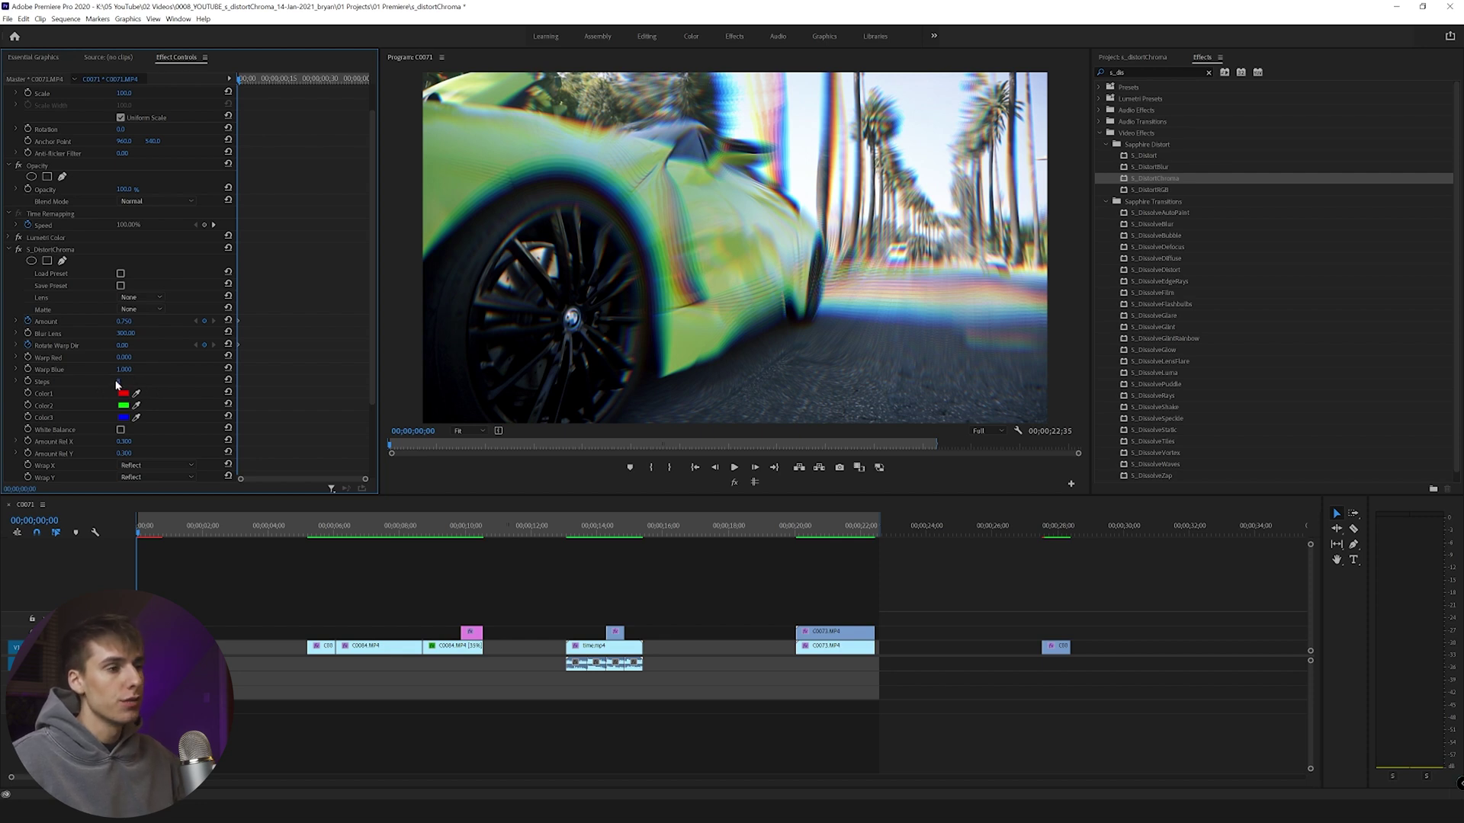
- Try a Steps value of 15 for the S_DistortChroma effect
{"action": "scroll", "coordinate": [195, 381], "scroll_direction": "down", "scroll_amount": 2}
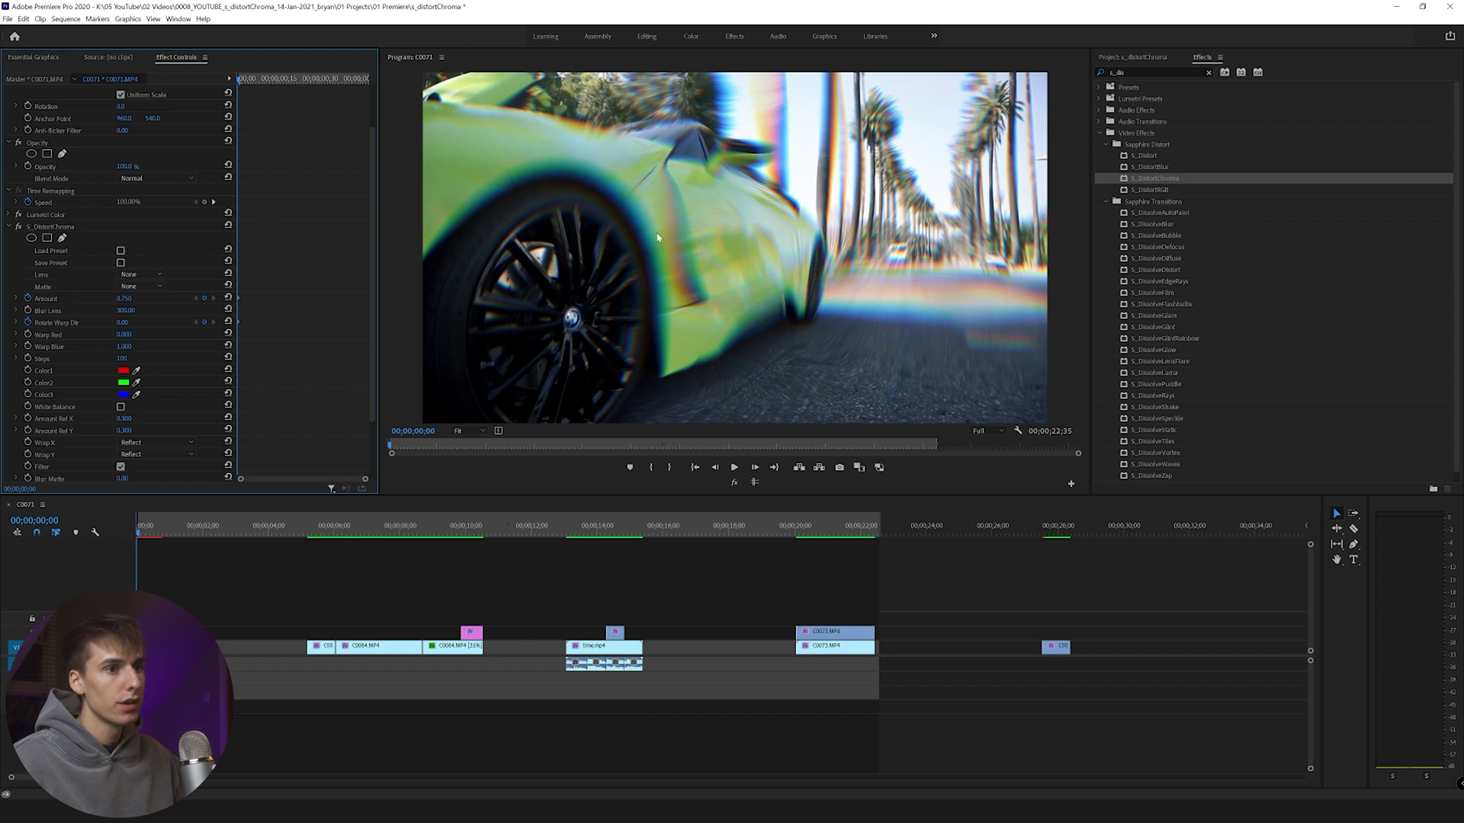
{"action": "left_click", "coordinate": [125, 359]}
{"action": "type", "text": "15"}
{"action": "key", "text": "Return"}
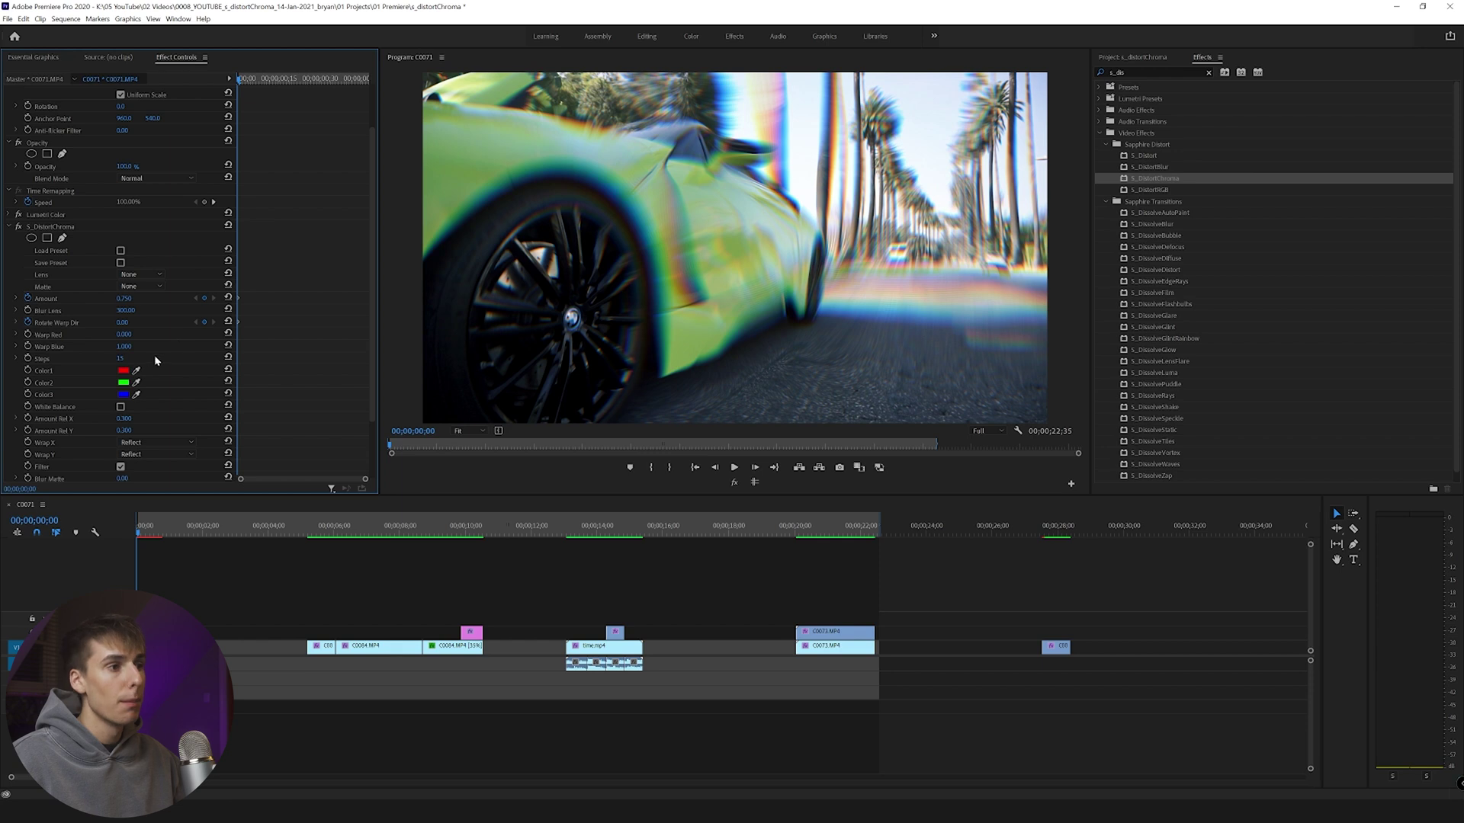
- Set the effect's Steps value to 10
{"action": "left_click", "coordinate": [121, 359]}
{"action": "type", "text": "10"}
{"action": "key", "text": "Return"}
- Try changing the effect's Color2 from green to blue with White Balance enabled
{"action": "left_click", "coordinate": [123, 382]}
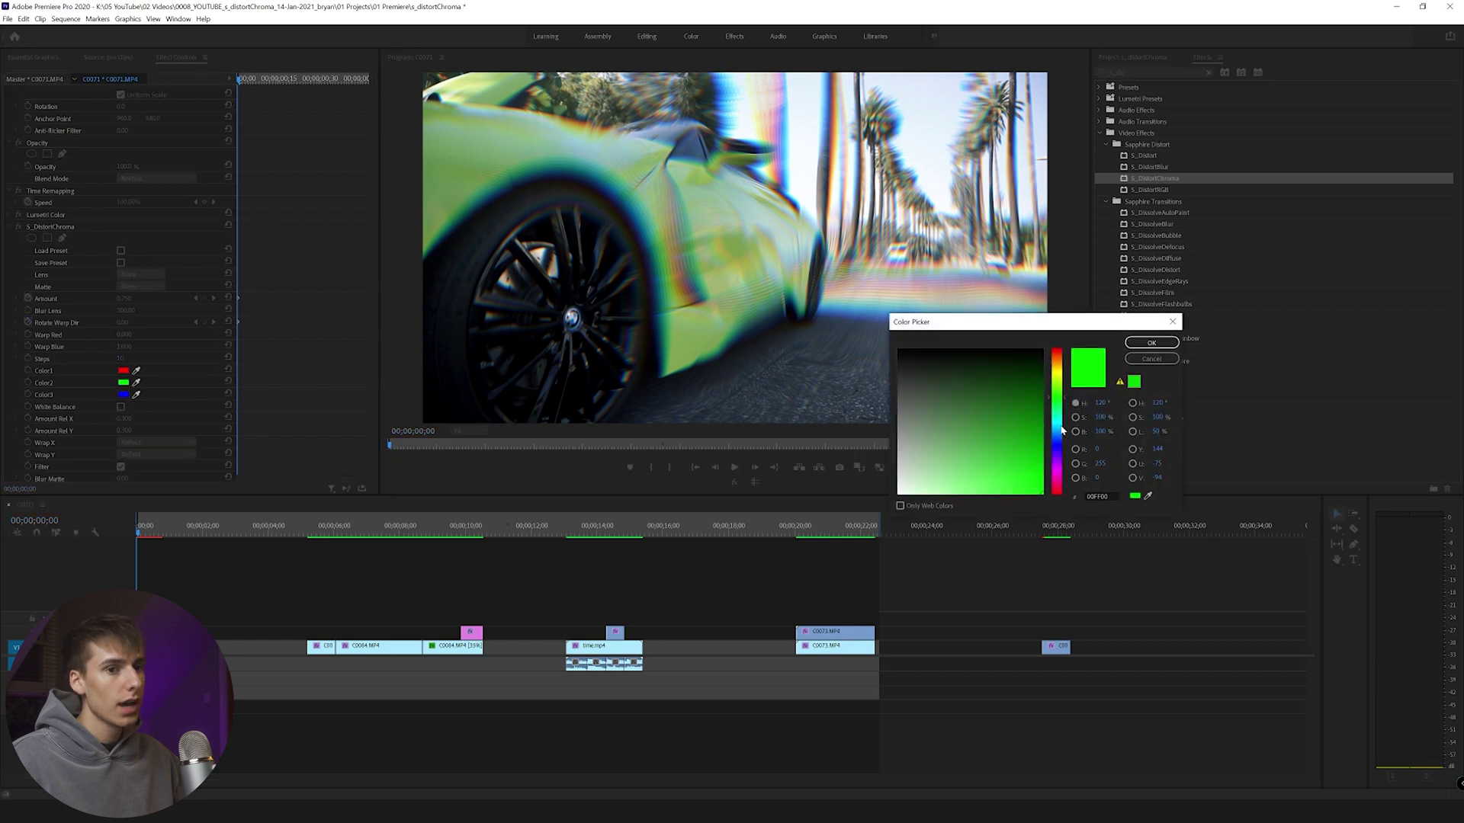
{"action": "left_click", "coordinate": [1059, 433]}
{"action": "left_click", "coordinate": [1151, 343]}
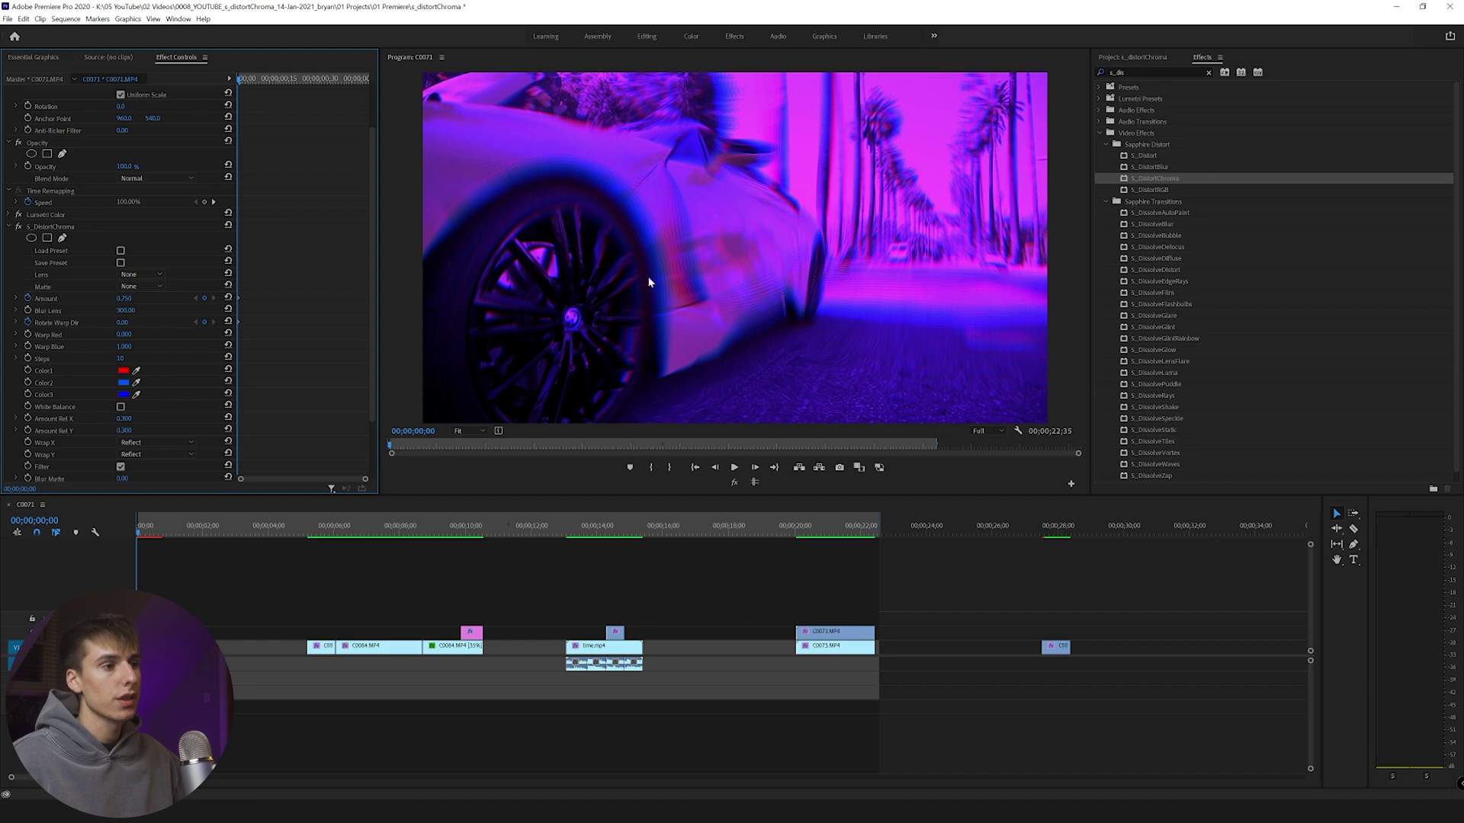
{"action": "left_click", "coordinate": [120, 407]}
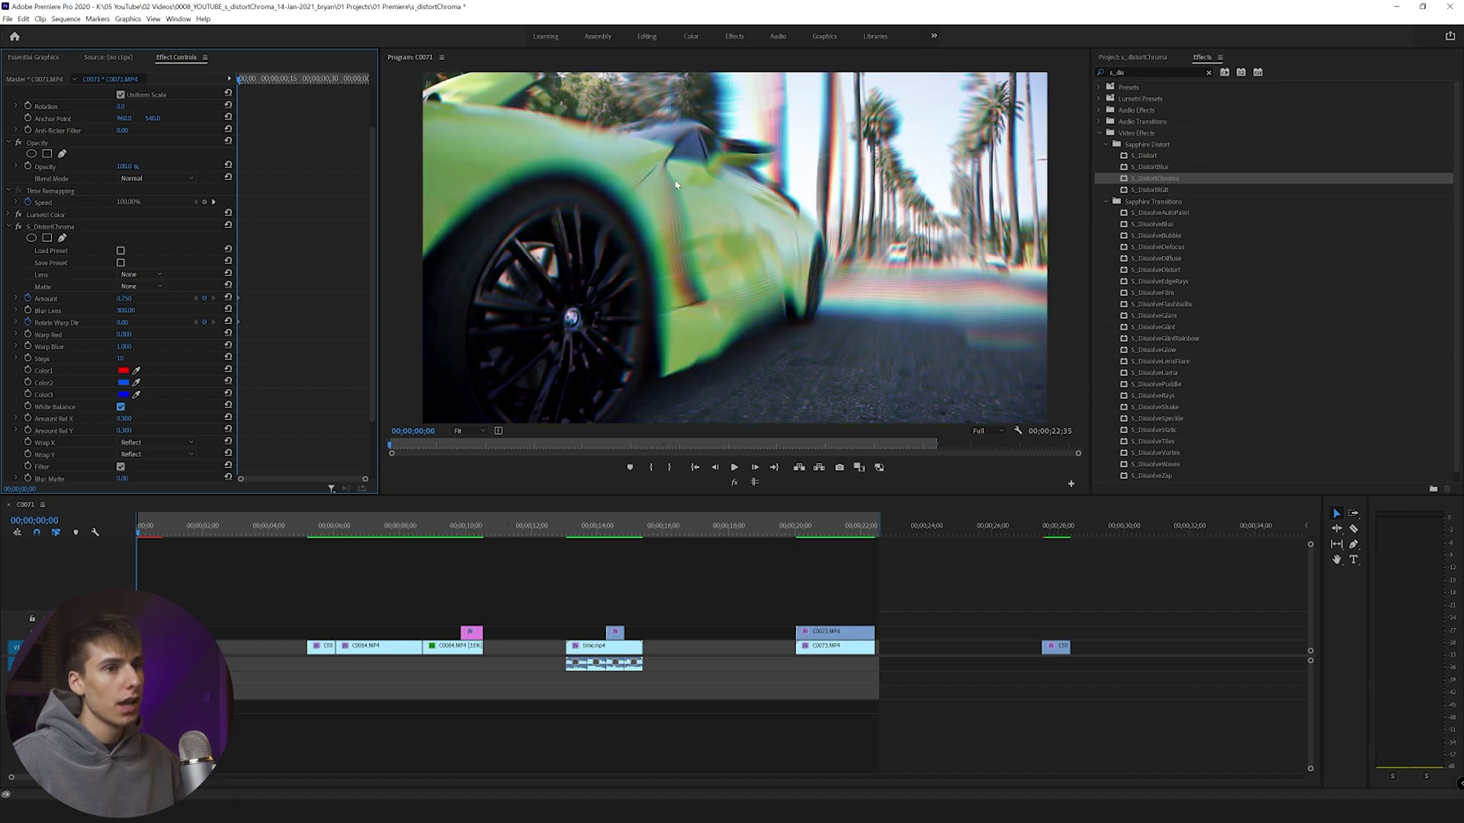
- Reset Color2 to its default green and disable White Balance
{"action": "key", "text": "ctrl+z"}
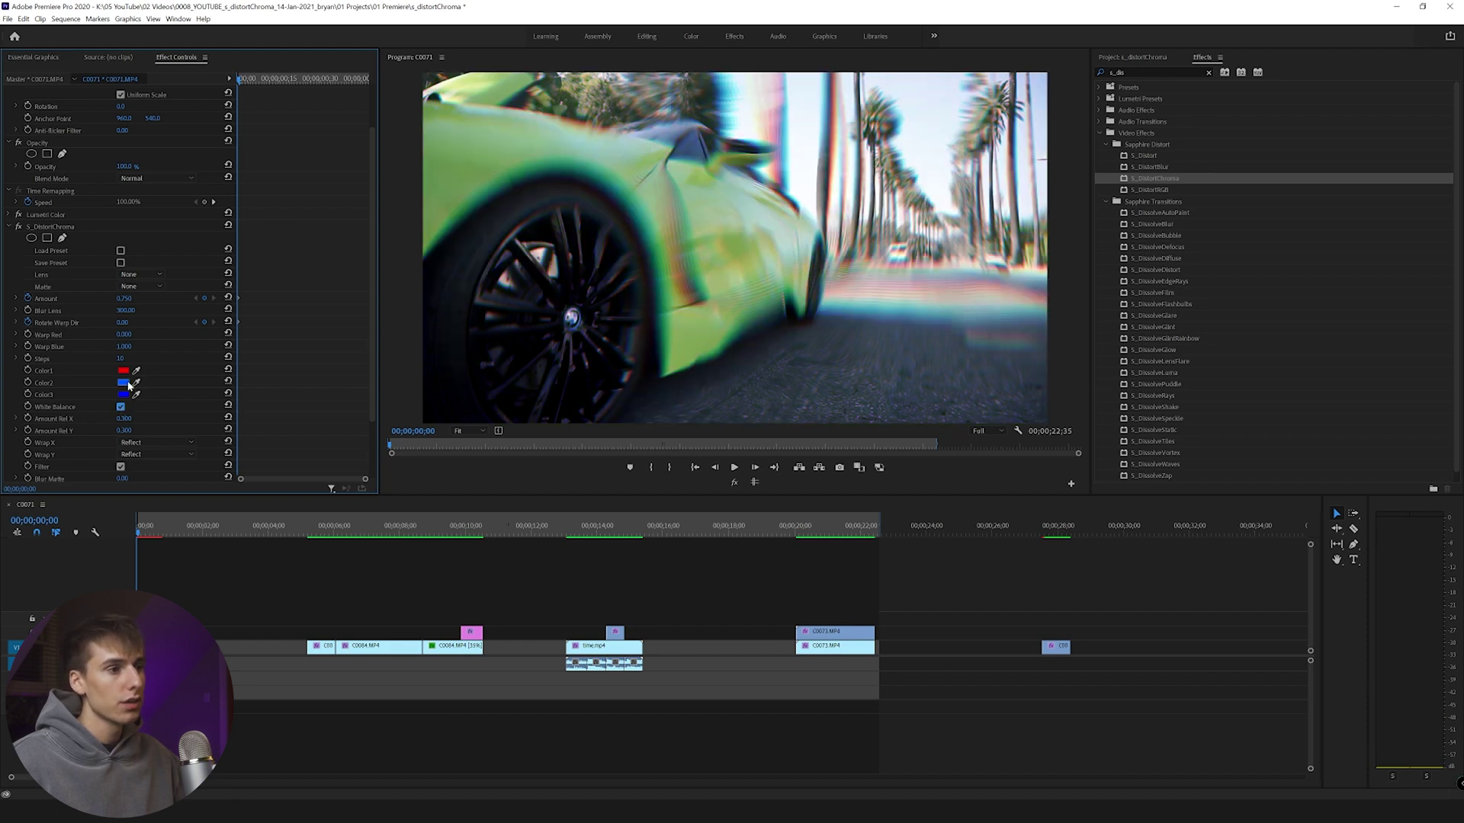
{"action": "left_click", "coordinate": [227, 382]}
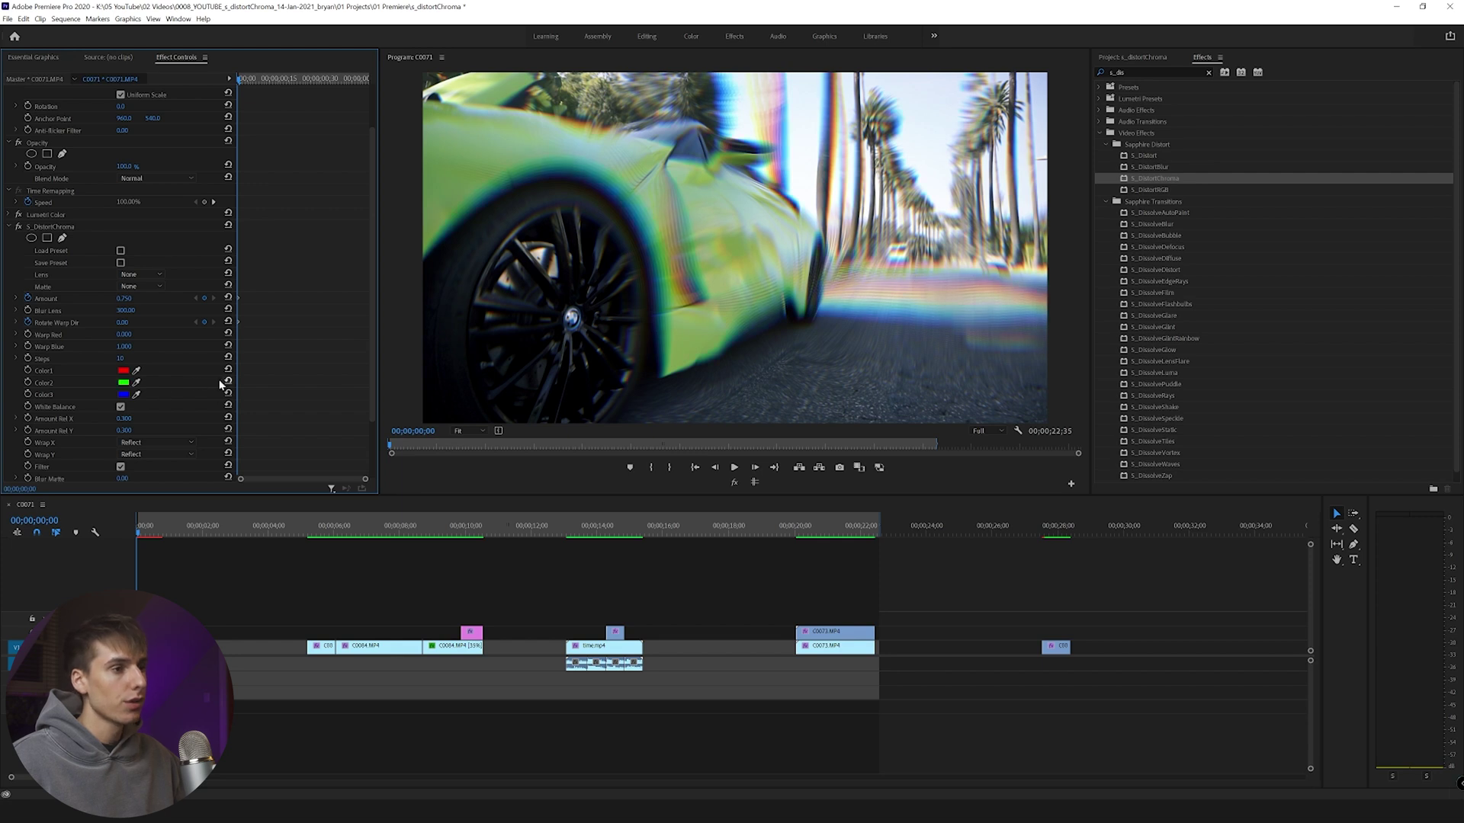
{"action": "left_click", "coordinate": [121, 407]}
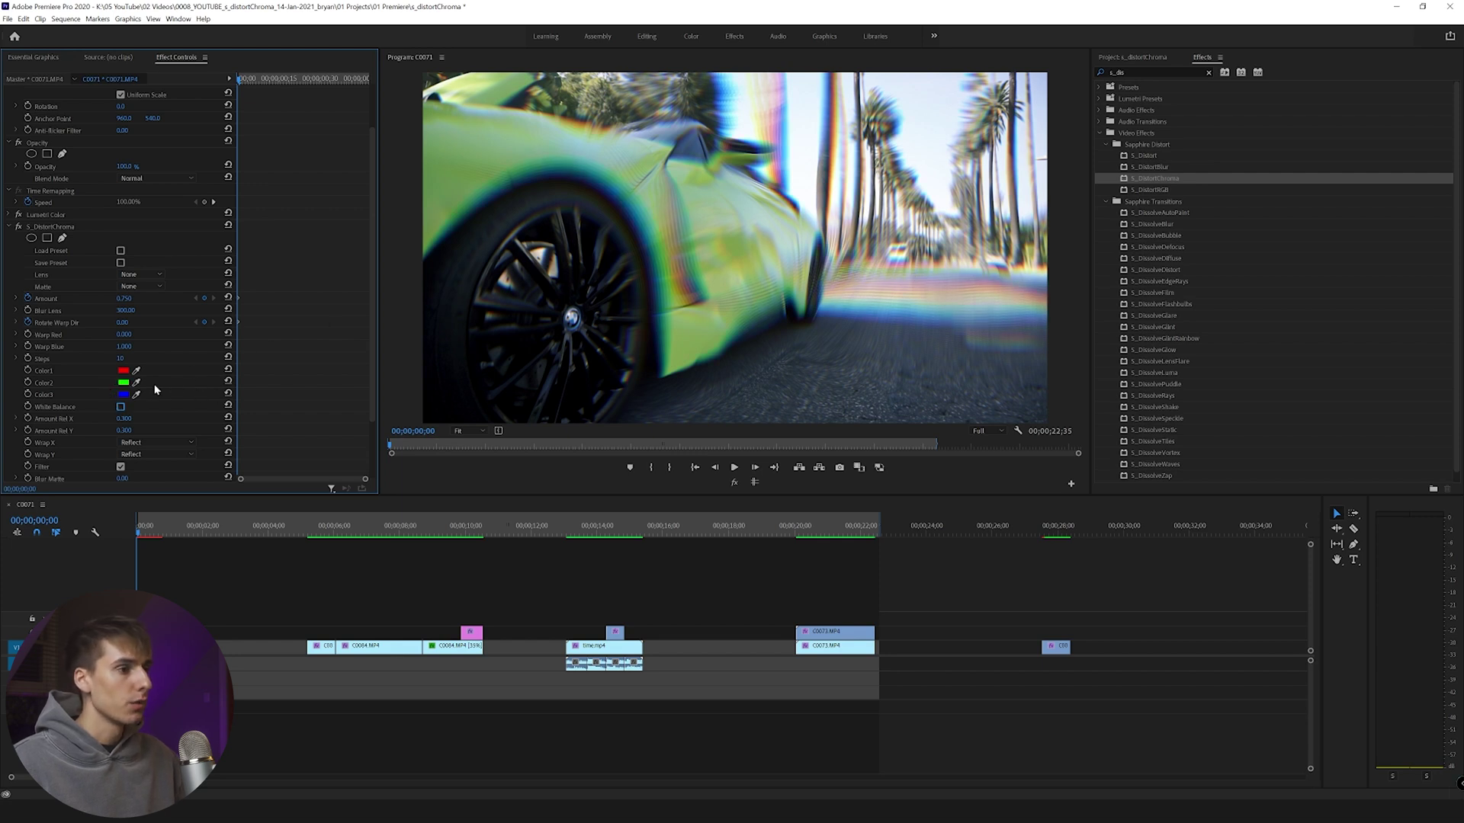
{"action": "scroll", "coordinate": [177, 392], "scroll_direction": "down", "scroll_amount": 1}
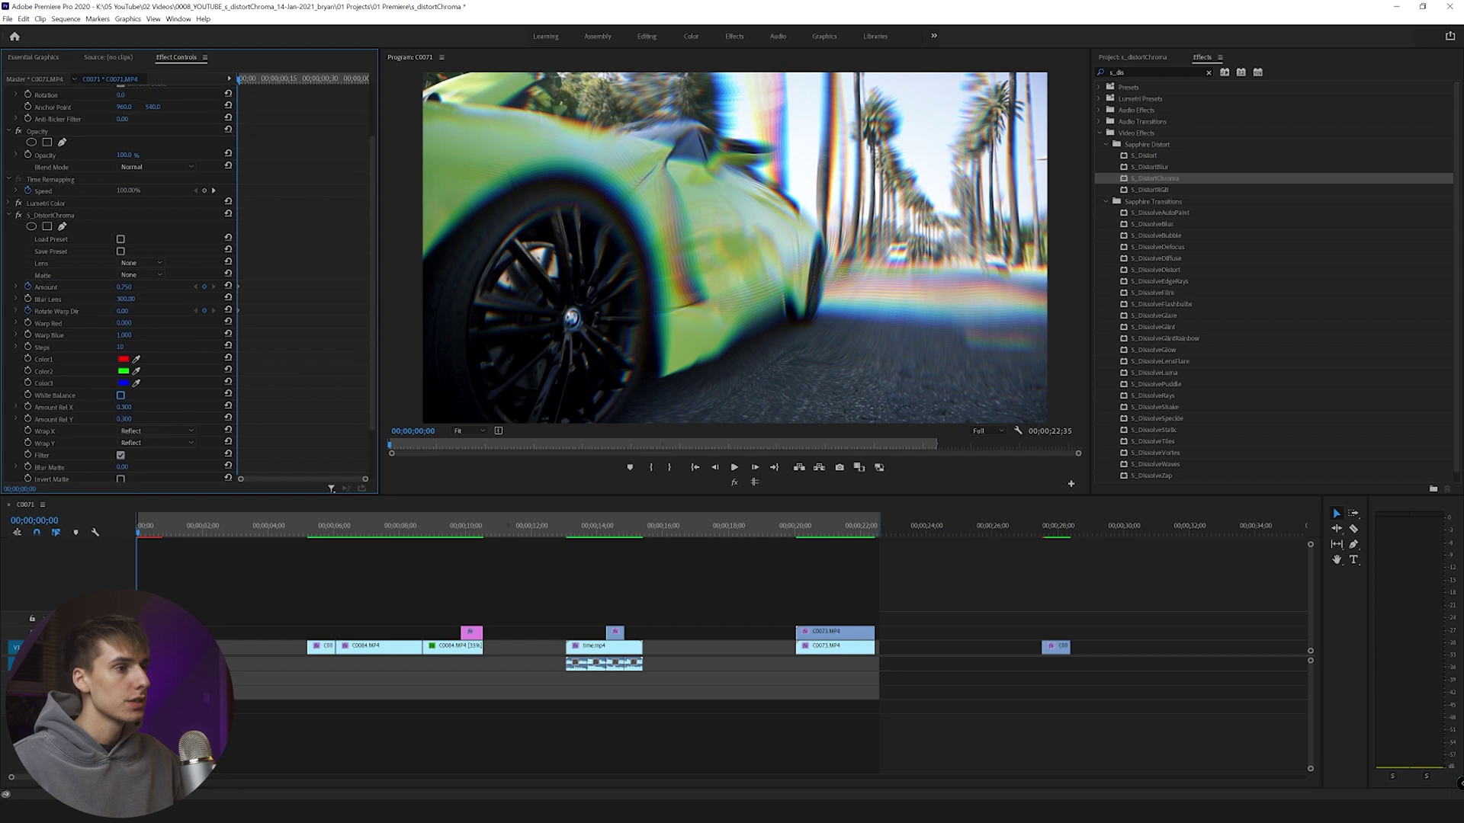
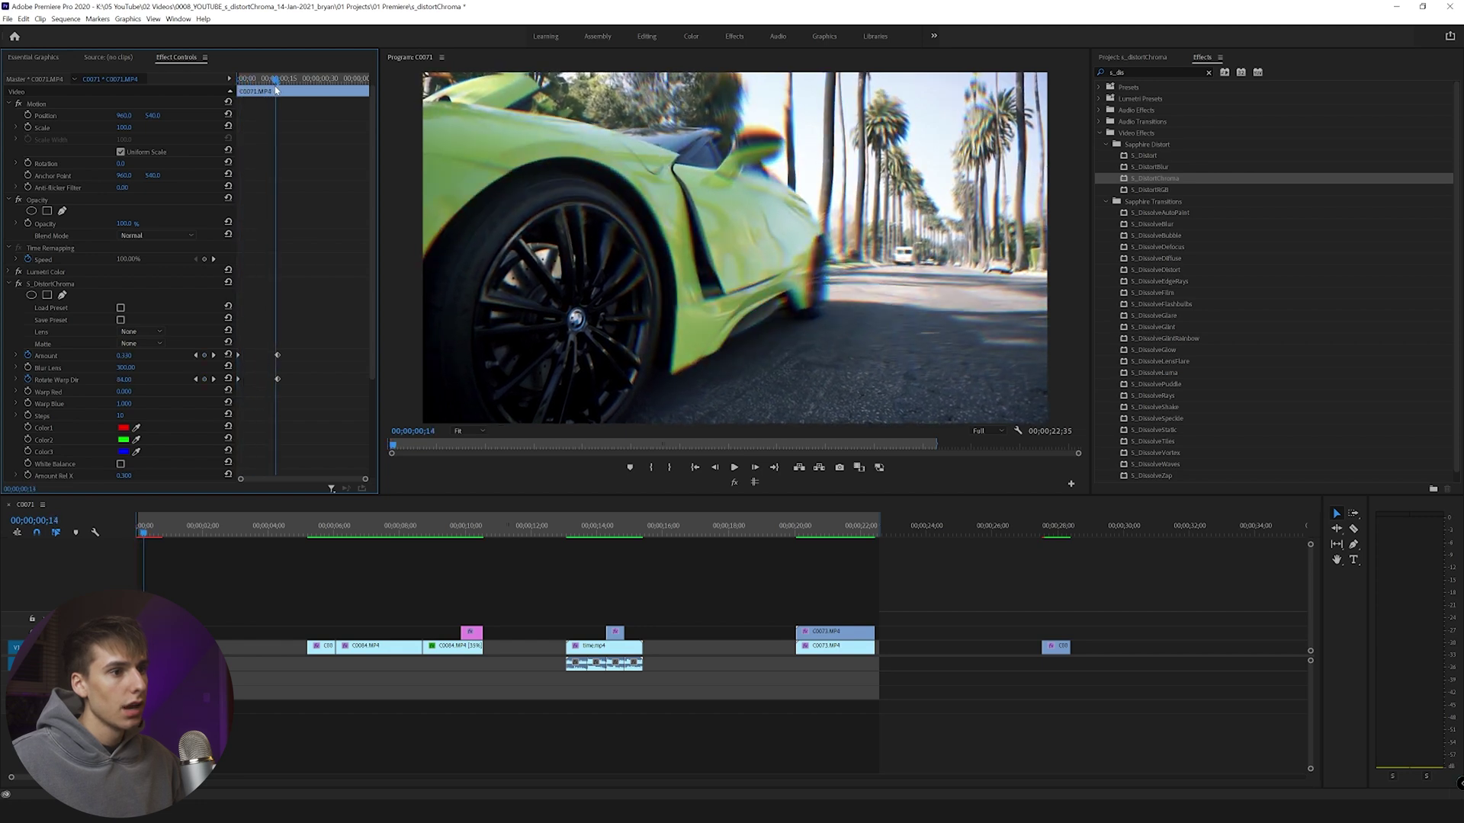
- Add Amount and Rotate Warp Dir keyframes on the opening clip at 00;00;00;33
{"action": "left_click", "coordinate": [162, 528]}
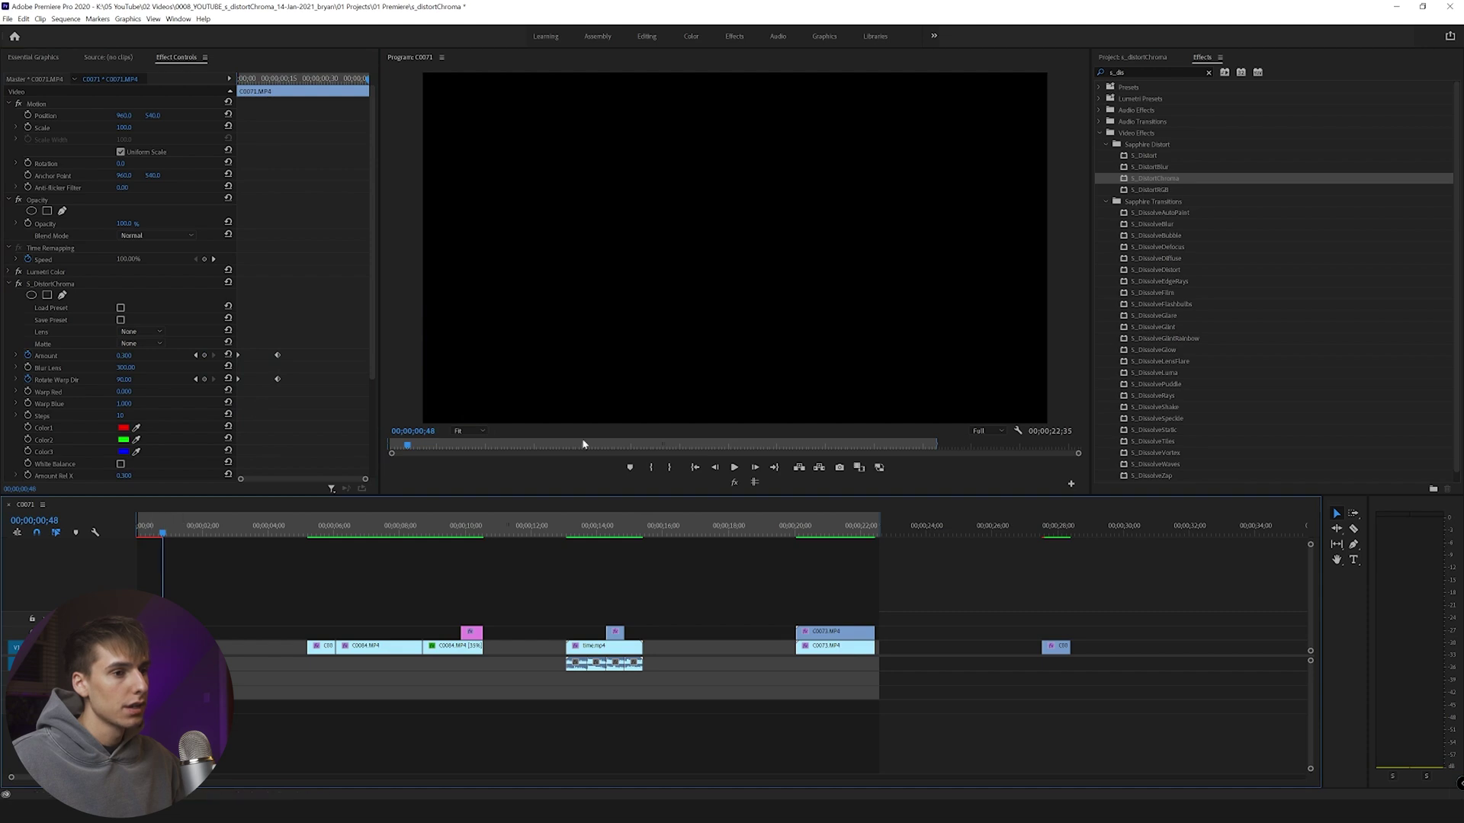
{"action": "left_click", "coordinate": [716, 468], "text": "shift"}
{"action": "left_click", "coordinate": [716, 467], "text": "shift"}
{"action": "left_click", "coordinate": [716, 467], "text": "shift"}
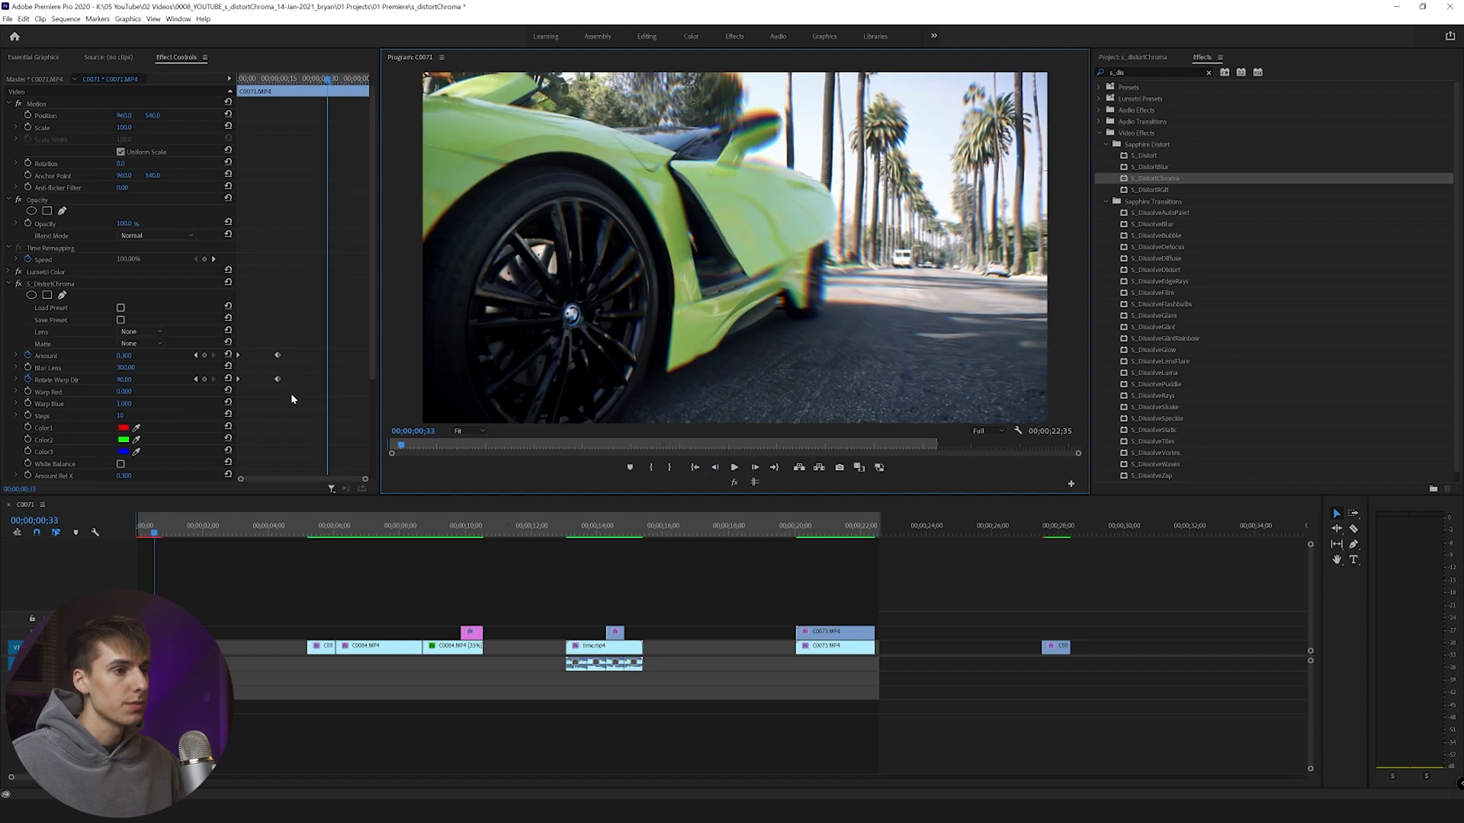
{"action": "left_click", "coordinate": [204, 379]}
{"action": "left_click", "coordinate": [204, 356]}
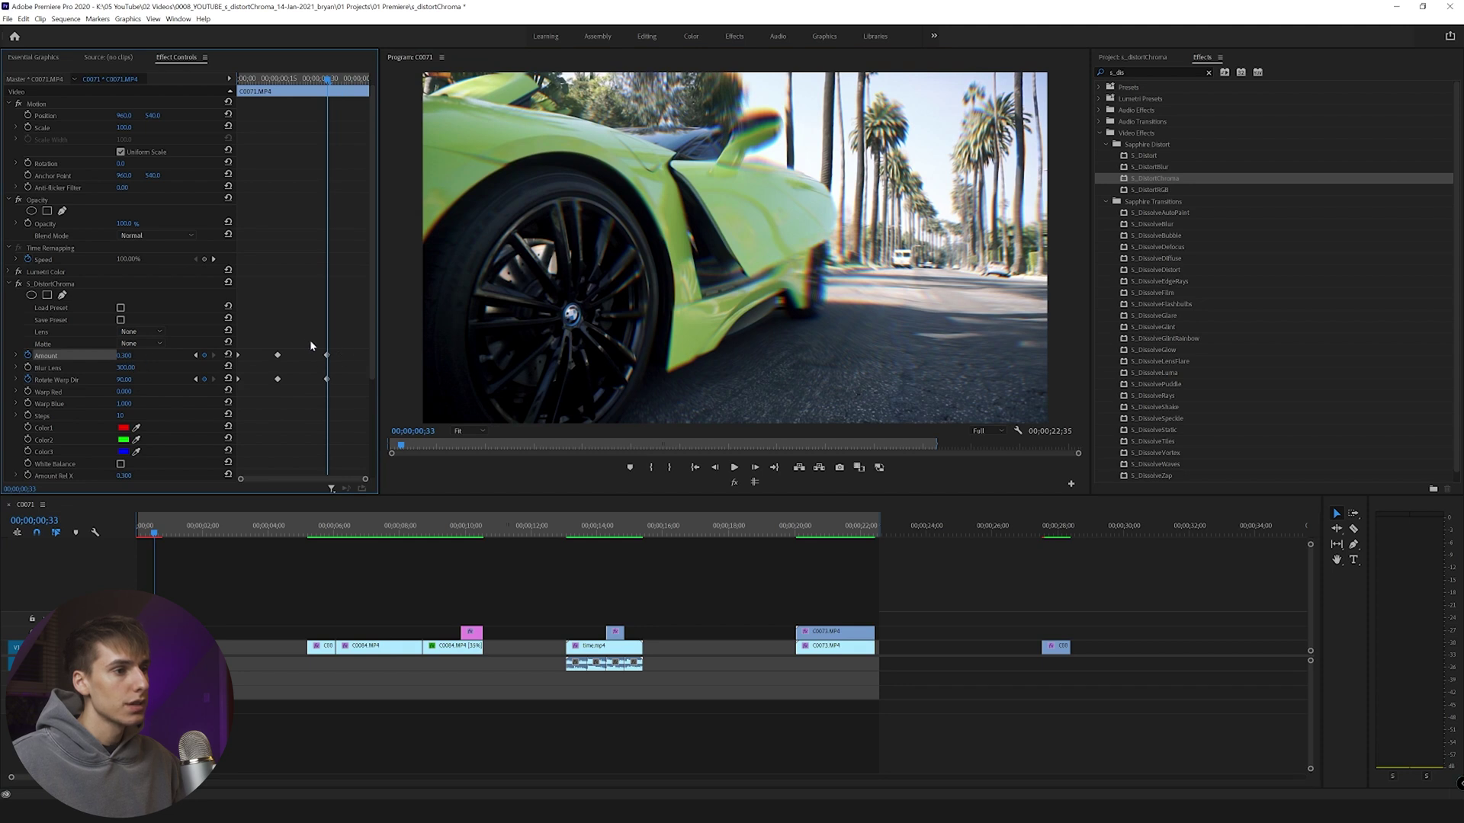
- Set Rotate Warp Dir to 180 at this keyframe and scrub the clip to check the rotation
{"action": "left_click", "coordinate": [127, 379]}
{"action": "type", "text": "180"}
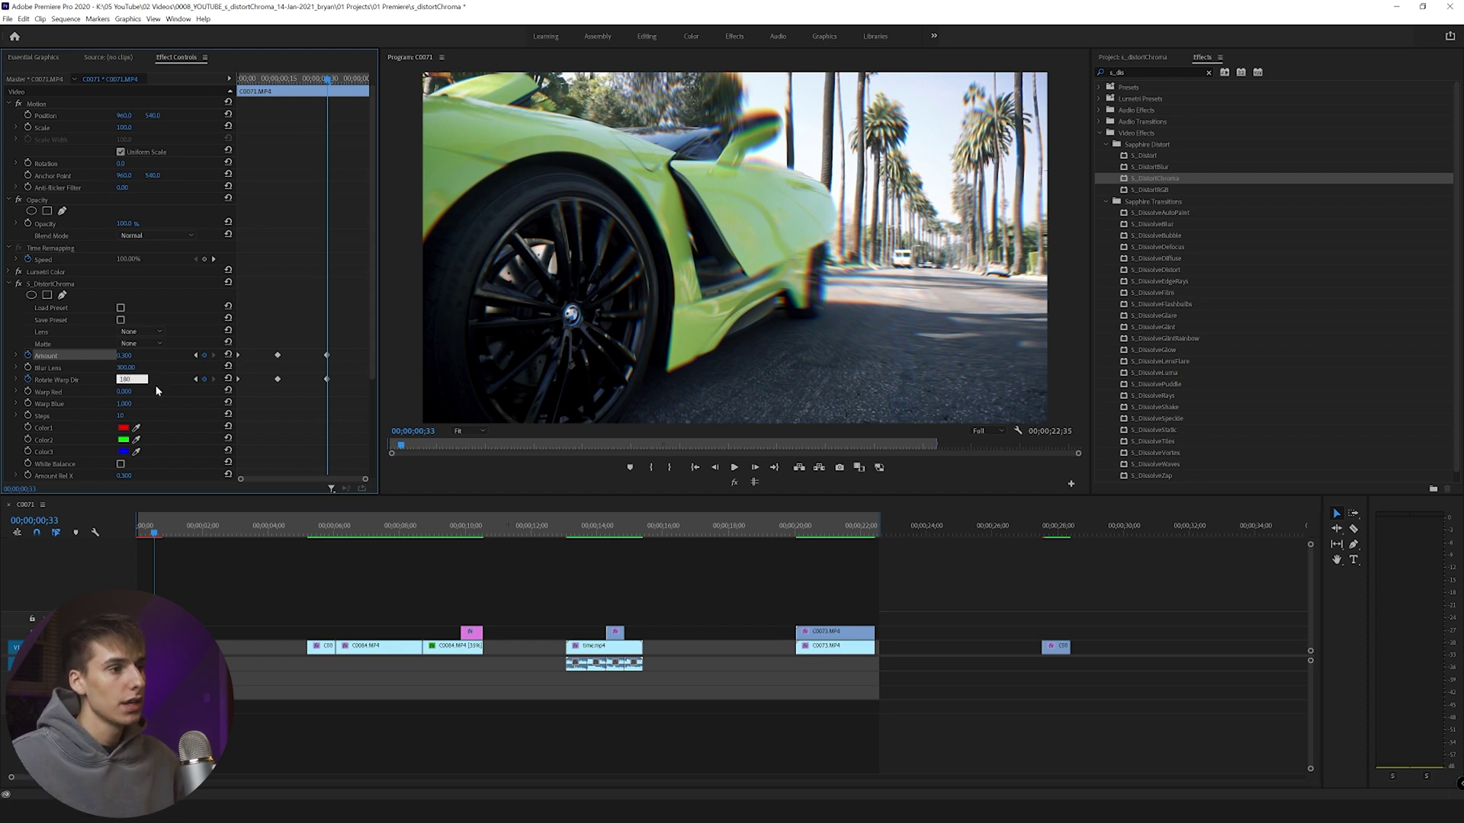
{"action": "key", "text": "Return"}
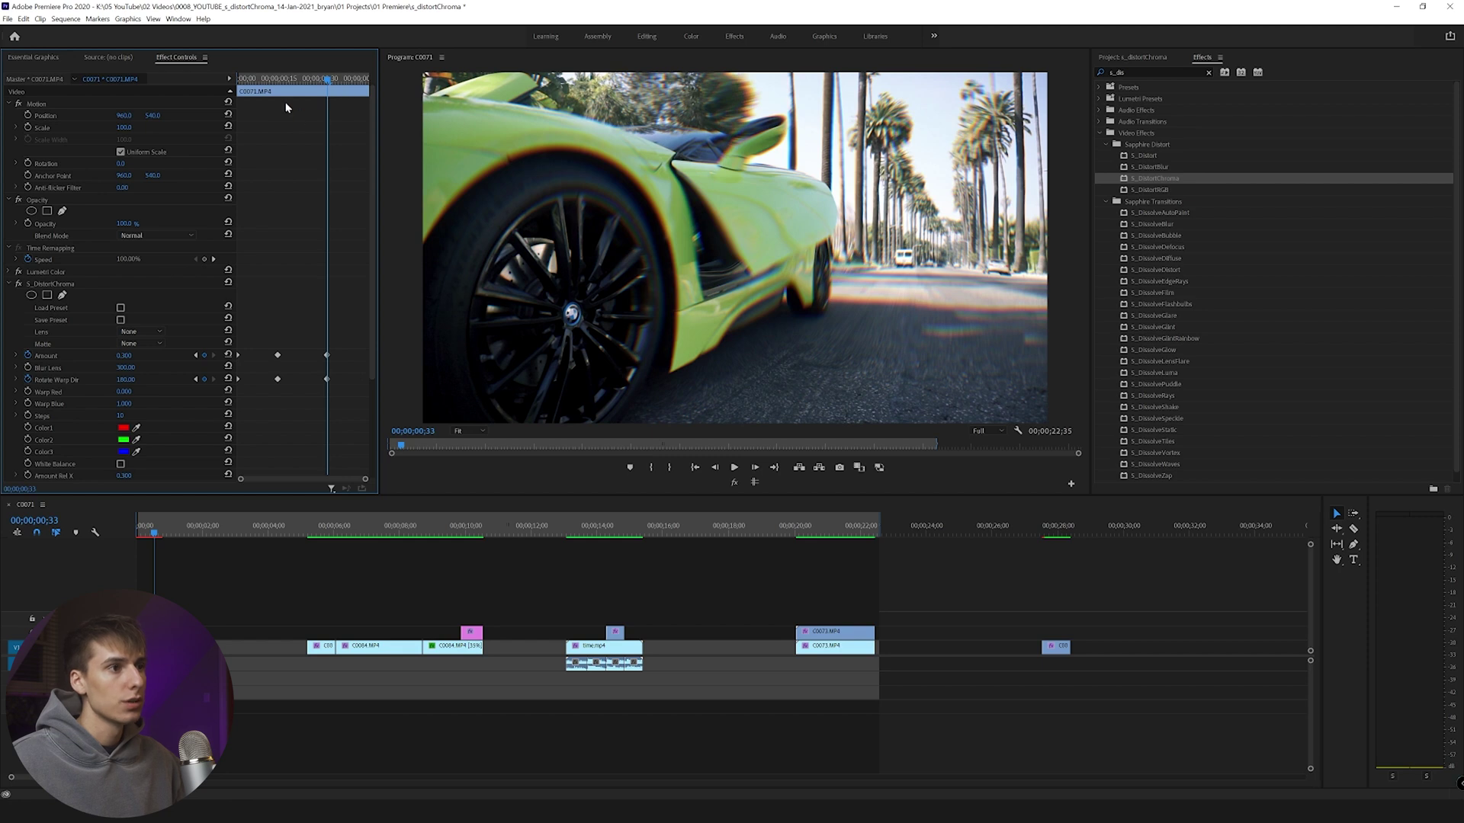
{"action": "left_click_drag", "start_coordinate": [301, 81], "coordinate": [214, 91]}
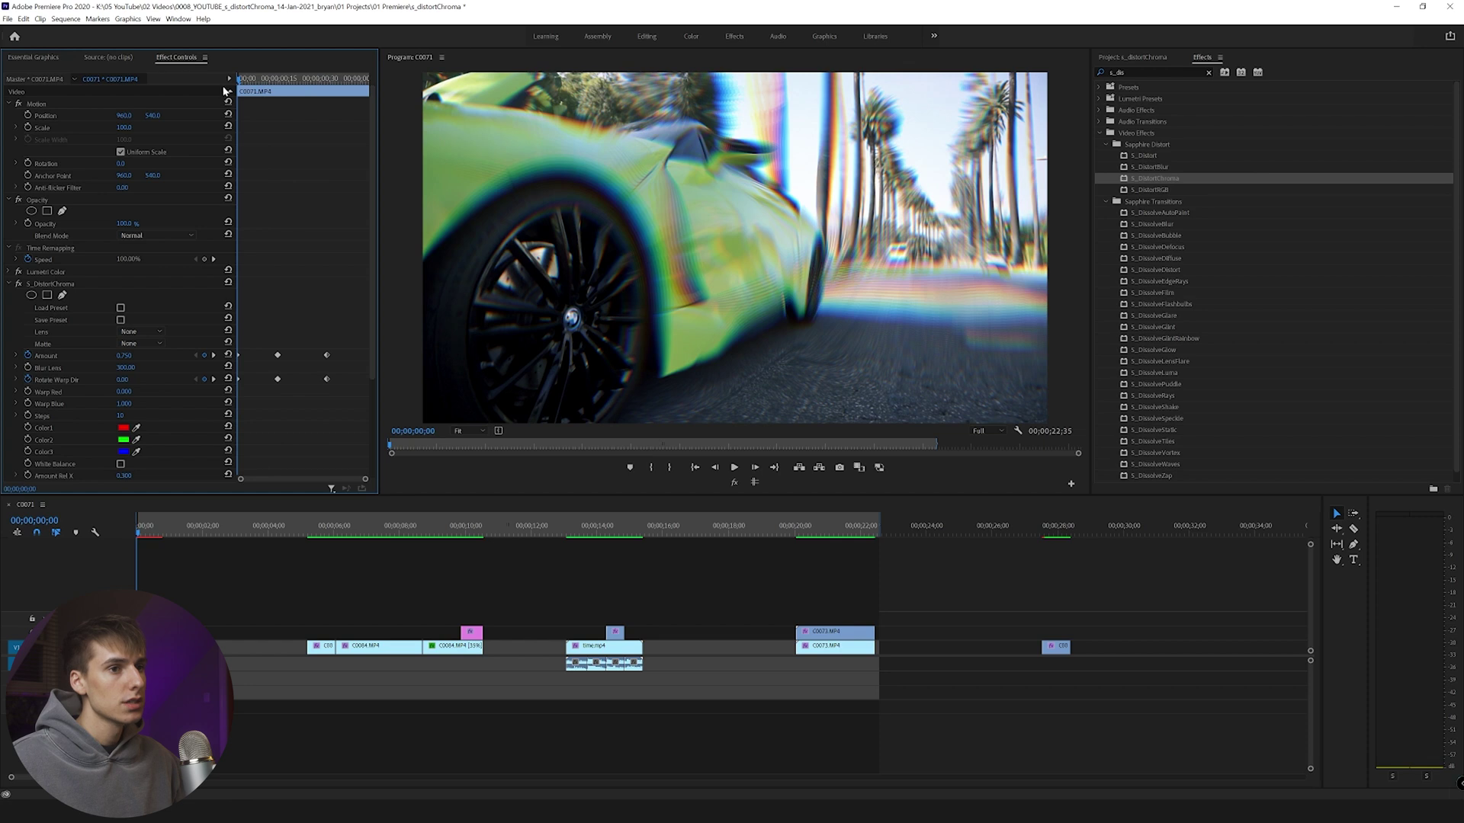
{"action": "left_click_drag", "start_coordinate": [234, 87], "coordinate": [328, 94]}
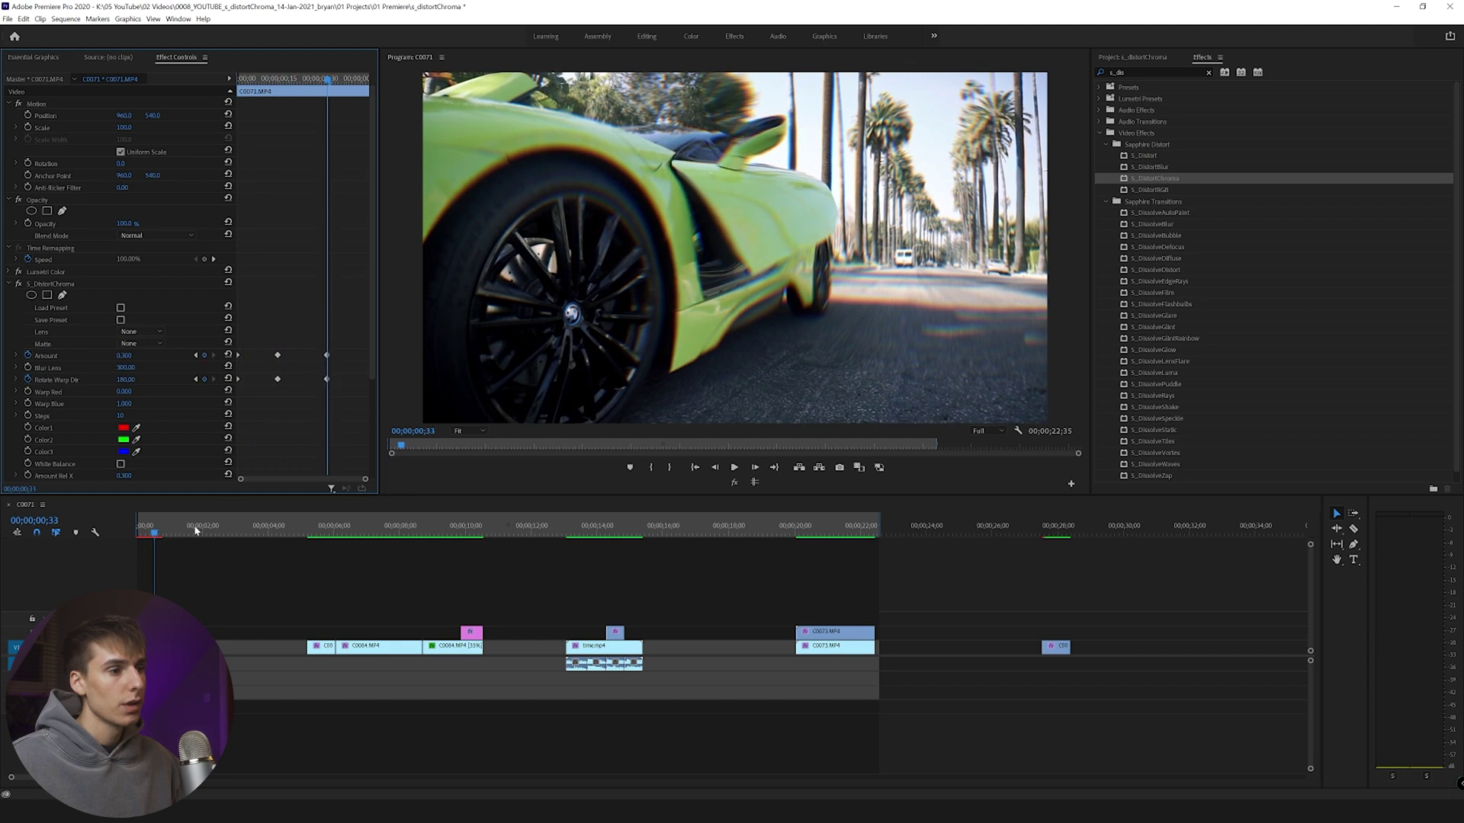
- At the end of the opening clip, 00;00;00;48, keyframe Amount at 0.75 and Rotate Warp Dir at 270
{"action": "left_click", "coordinate": [161, 531]}
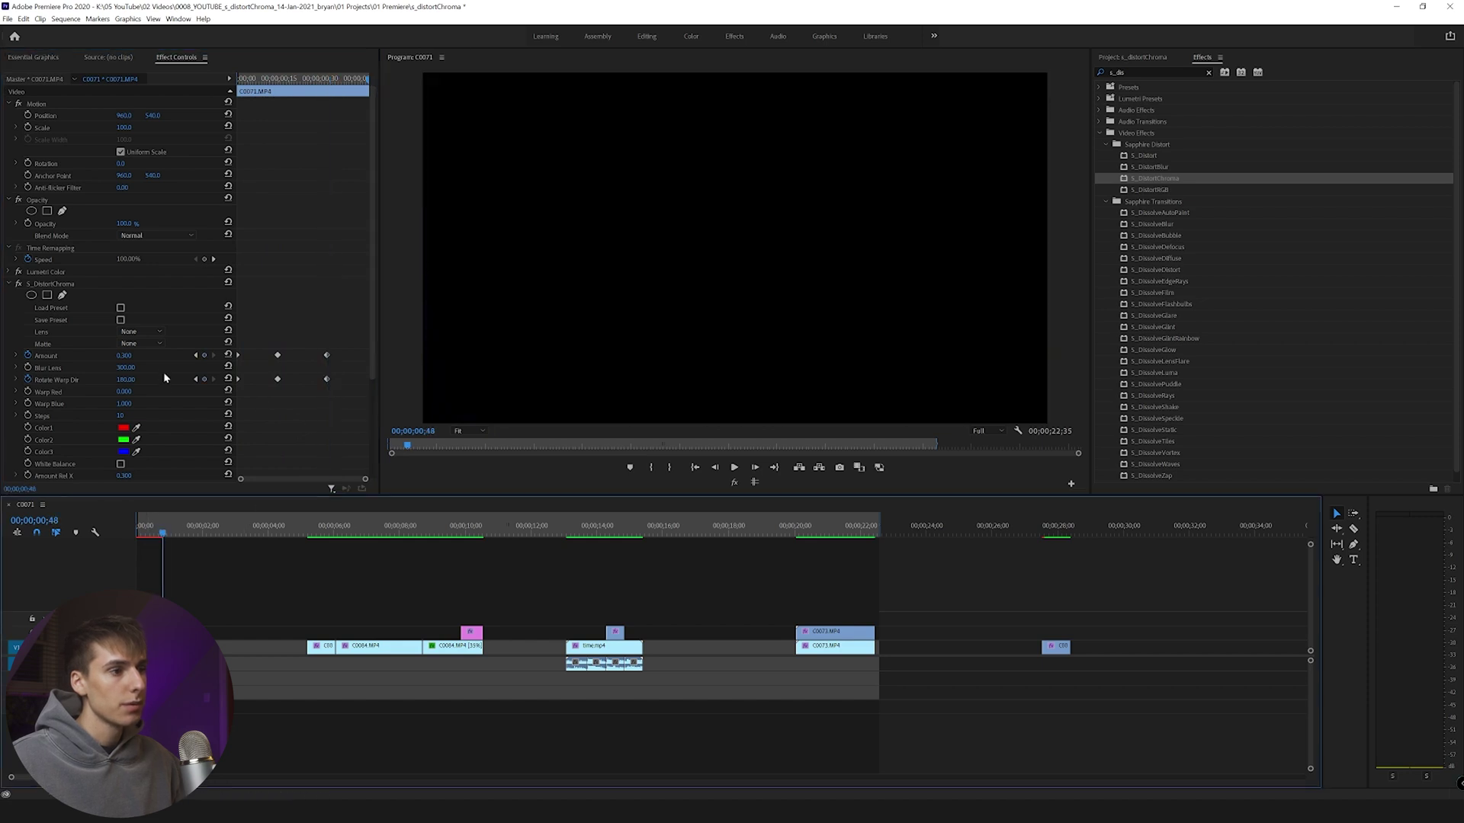
{"action": "left_click", "coordinate": [123, 355]}
{"action": "type", "text": ".75"}
{"action": "key", "text": "Return"}
{"action": "left_click", "coordinate": [133, 379]}
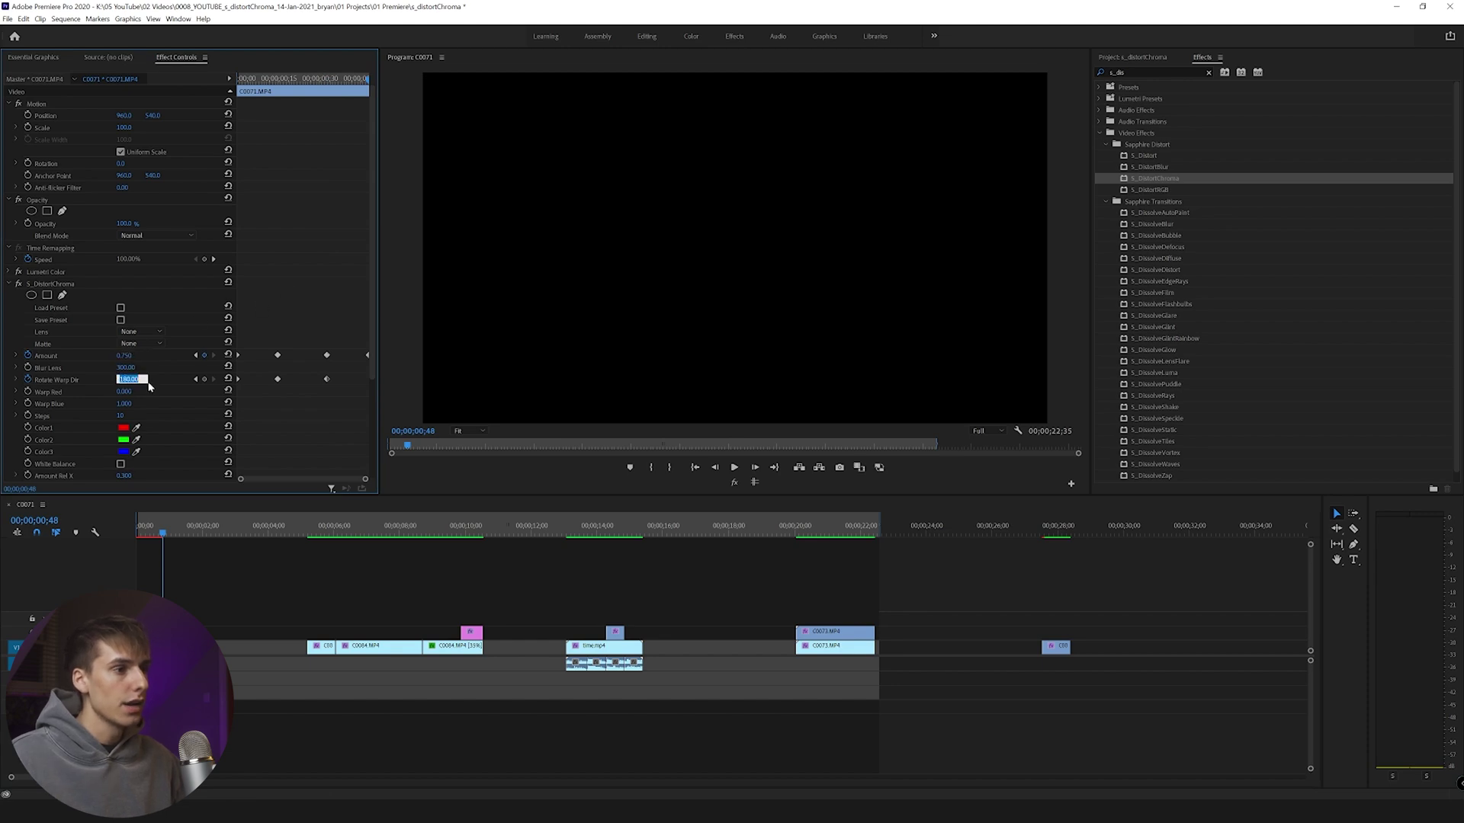
{"action": "type", "text": "27"}
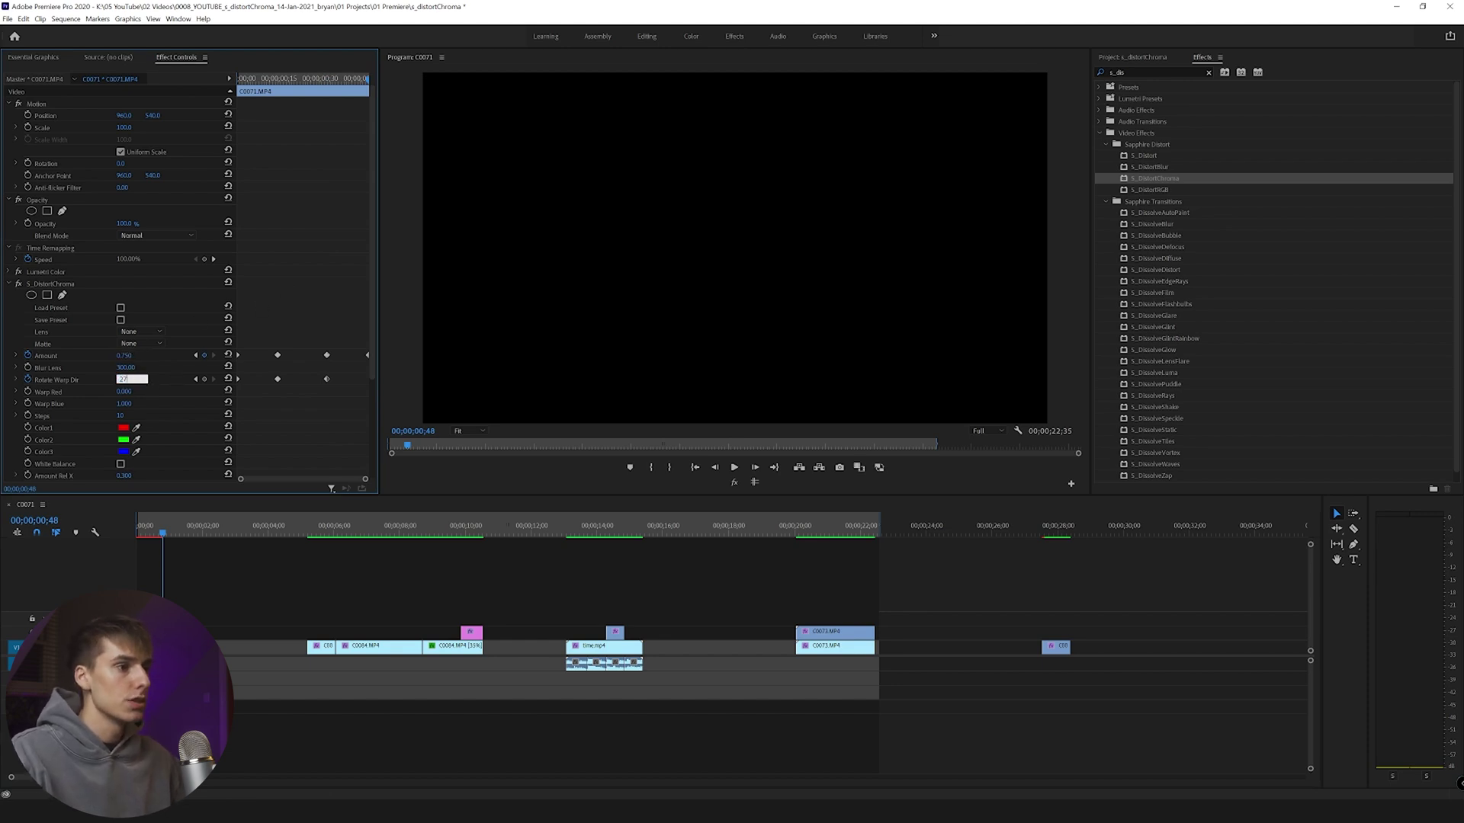
{"action": "type", "text": "0"}
{"action": "key", "text": "Return"}
- Mark the out point at 00;00;01;13 and render the preview of the opening clip
{"action": "left_click", "coordinate": [176, 532]}
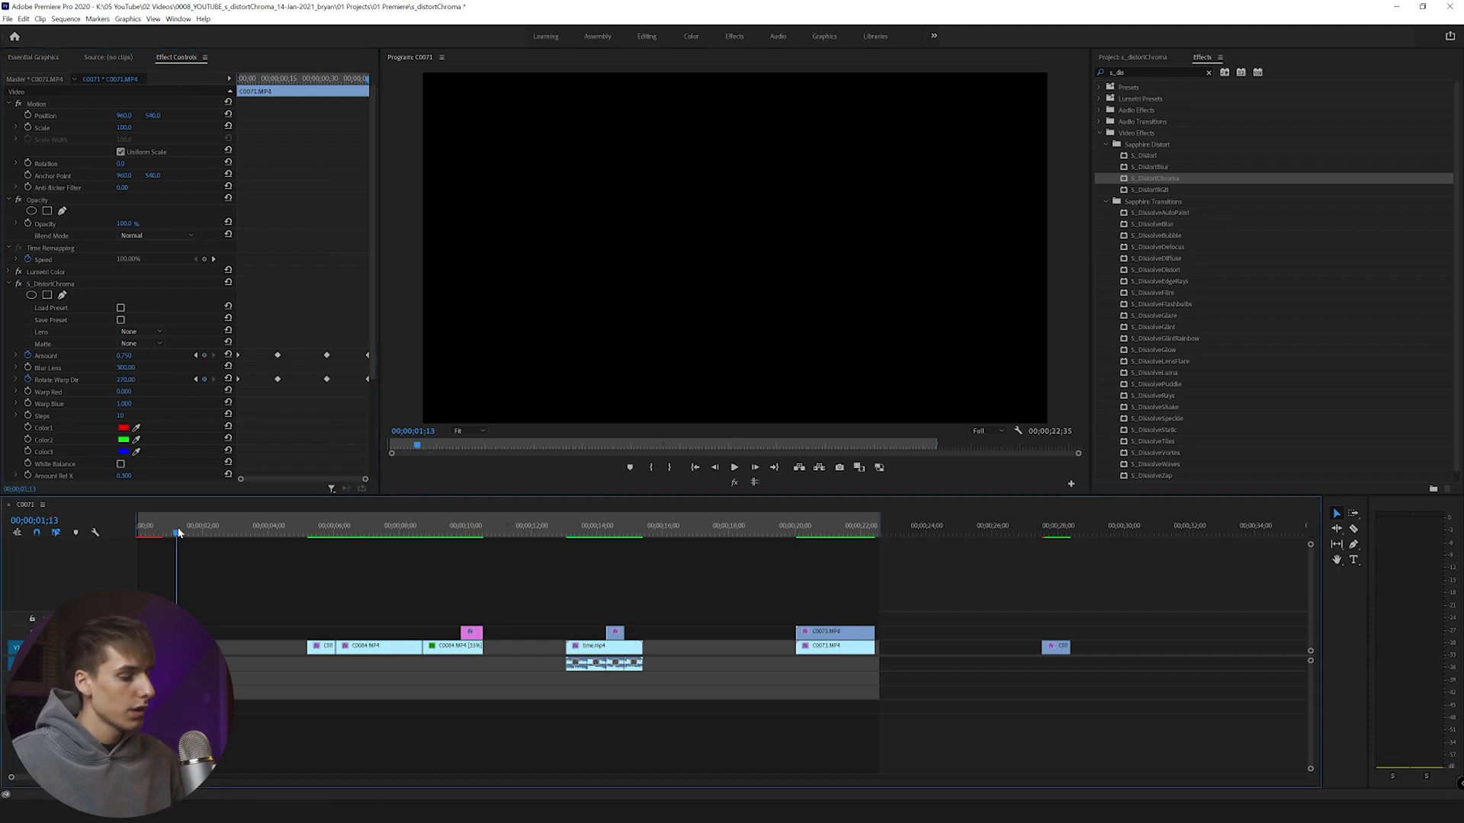
{"action": "key", "text": "o"}
{"action": "key", "text": "Return"}
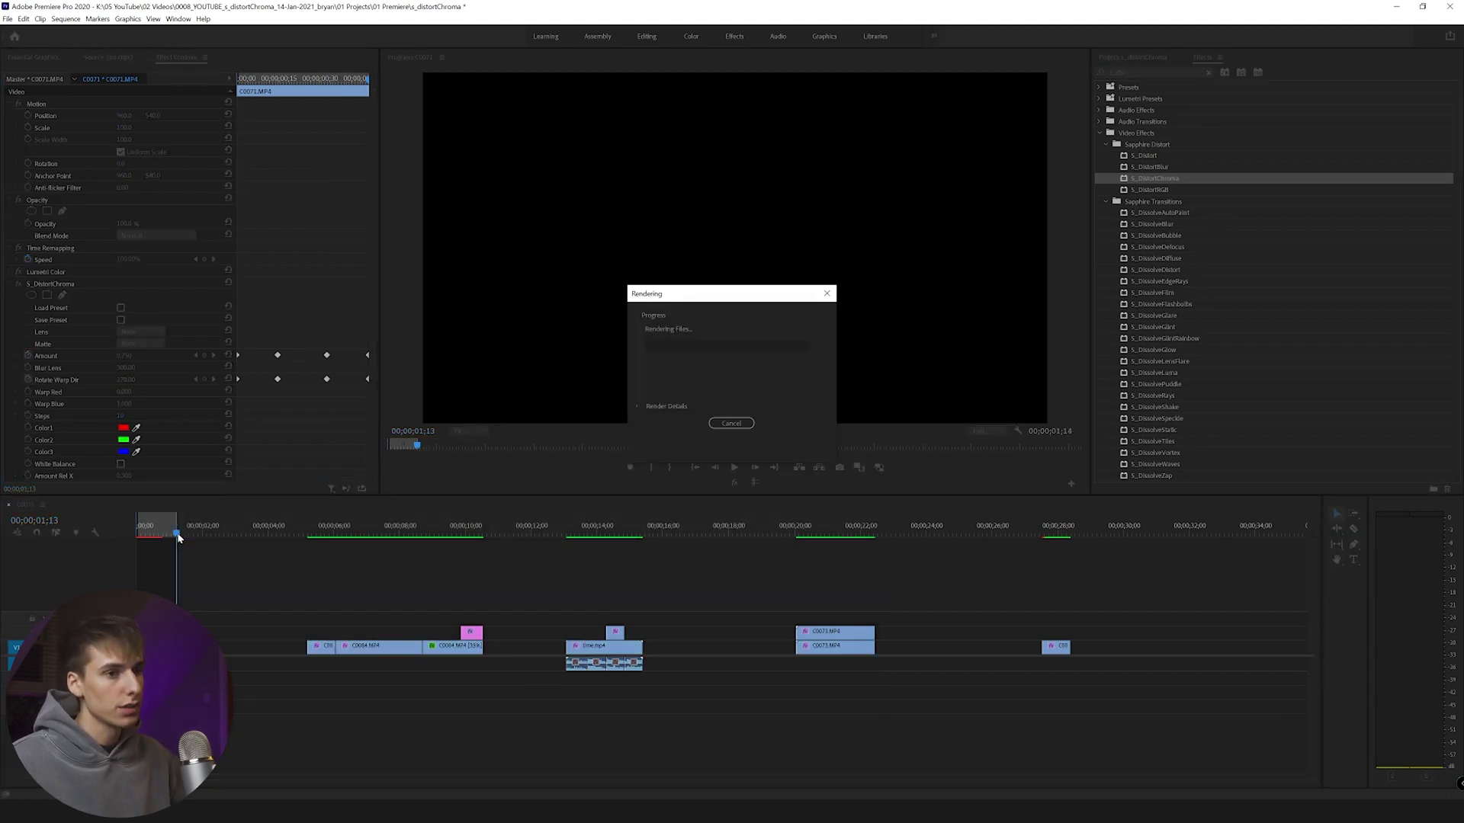
- Play and scrub the rendered opening clip to review its animated chroma distortion
{"action": "left_click_drag", "start_coordinate": [153, 532], "coordinate": [64, 538]}
{"action": "key", "text": "space"}
{"action": "key", "text": "space"}
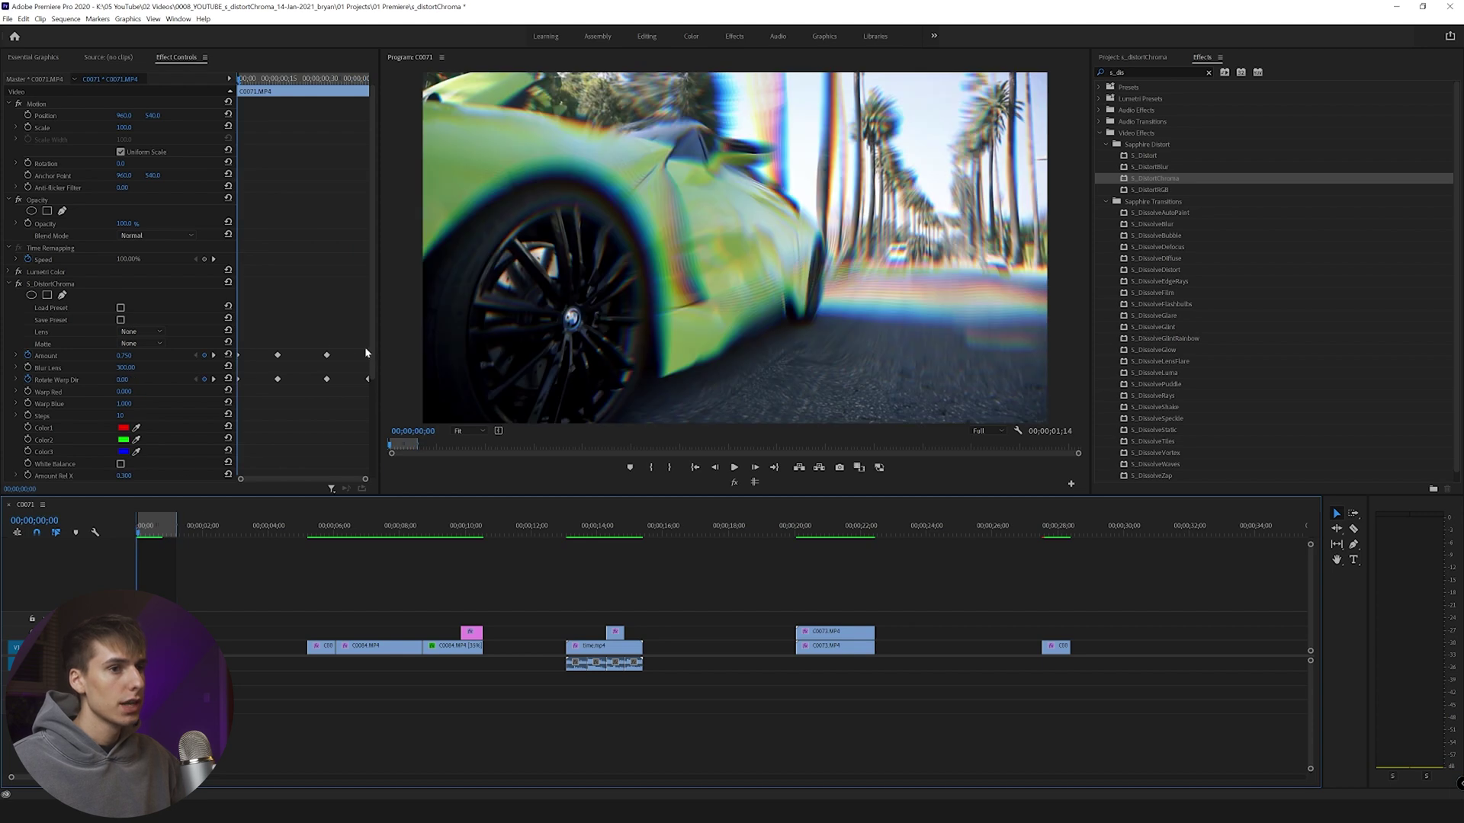
{"action": "left_click_drag", "start_coordinate": [240, 79], "coordinate": [266, 134]}
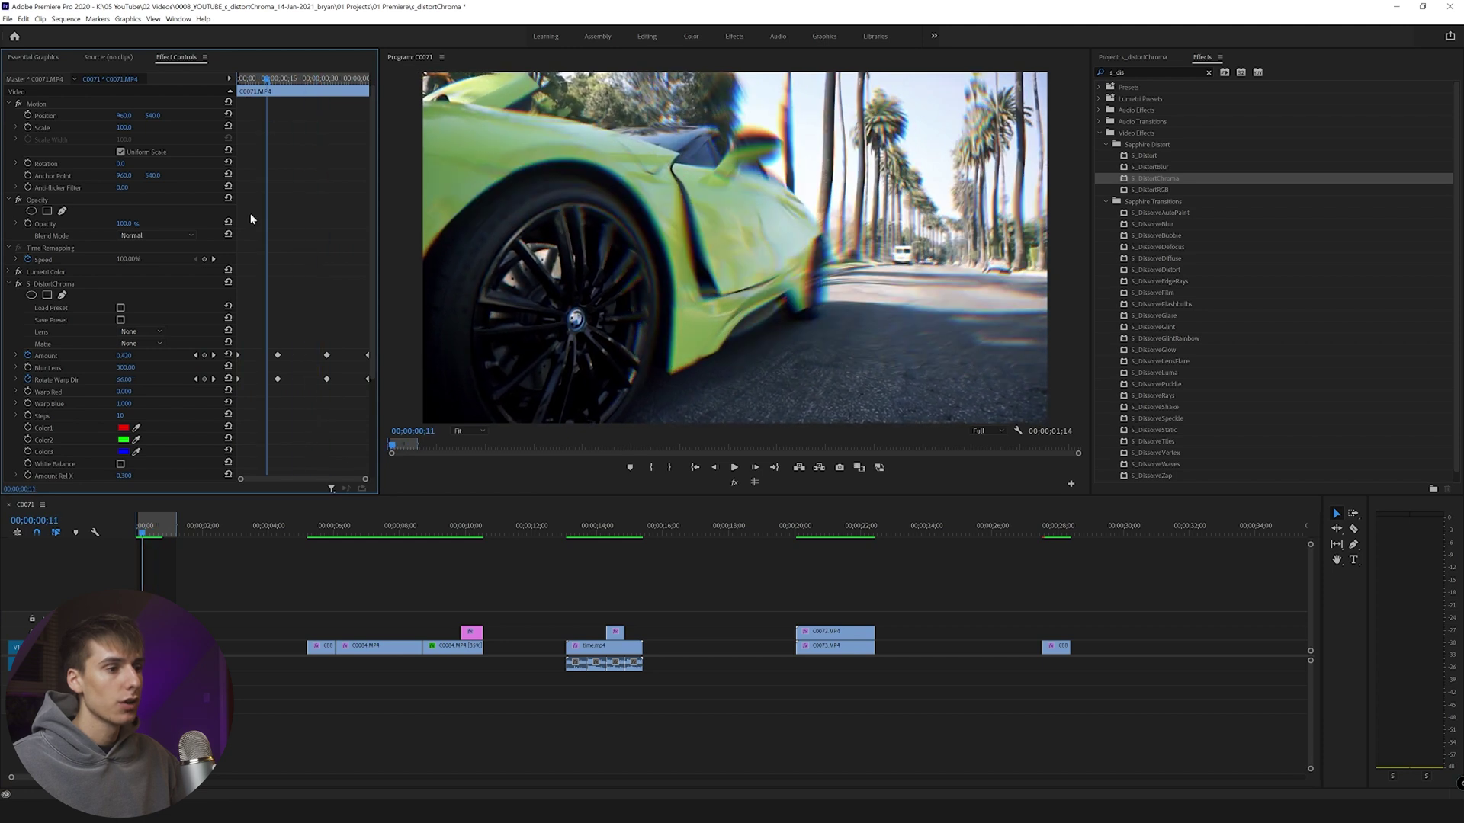
{"action": "left_click_drag", "start_coordinate": [142, 532], "coordinate": [75, 525]}
{"action": "key", "text": "space"}
{"action": "key", "text": "space"}
- Play the transition between the next two car clips to review their distortion effect
{"action": "key", "text": "space"}
{"action": "key", "text": "space"}
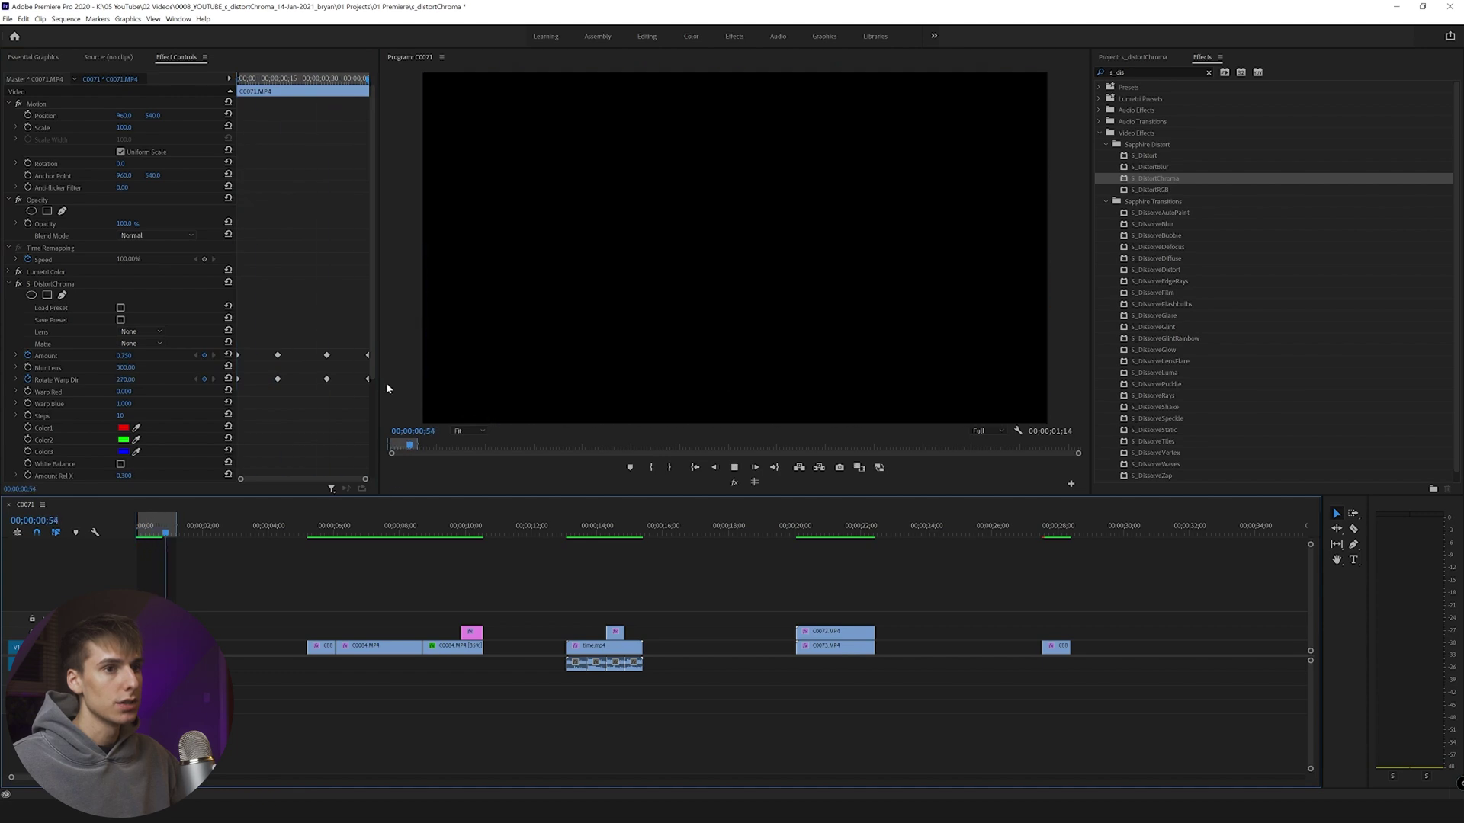
{"action": "key", "text": "Down"}
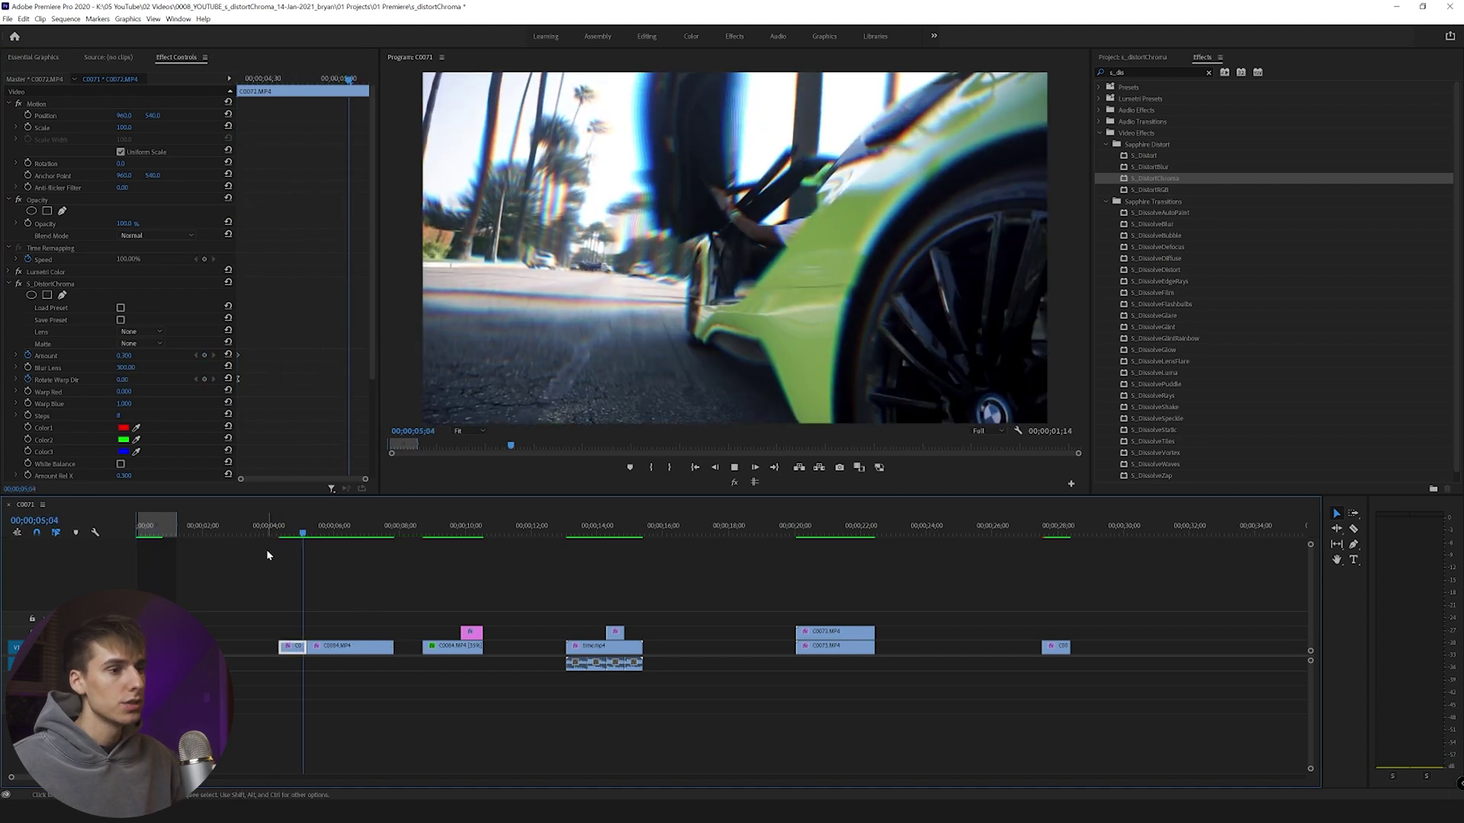
{"action": "left_click_drag", "start_coordinate": [261, 530], "coordinate": [282, 528]}
{"action": "key", "text": "space"}
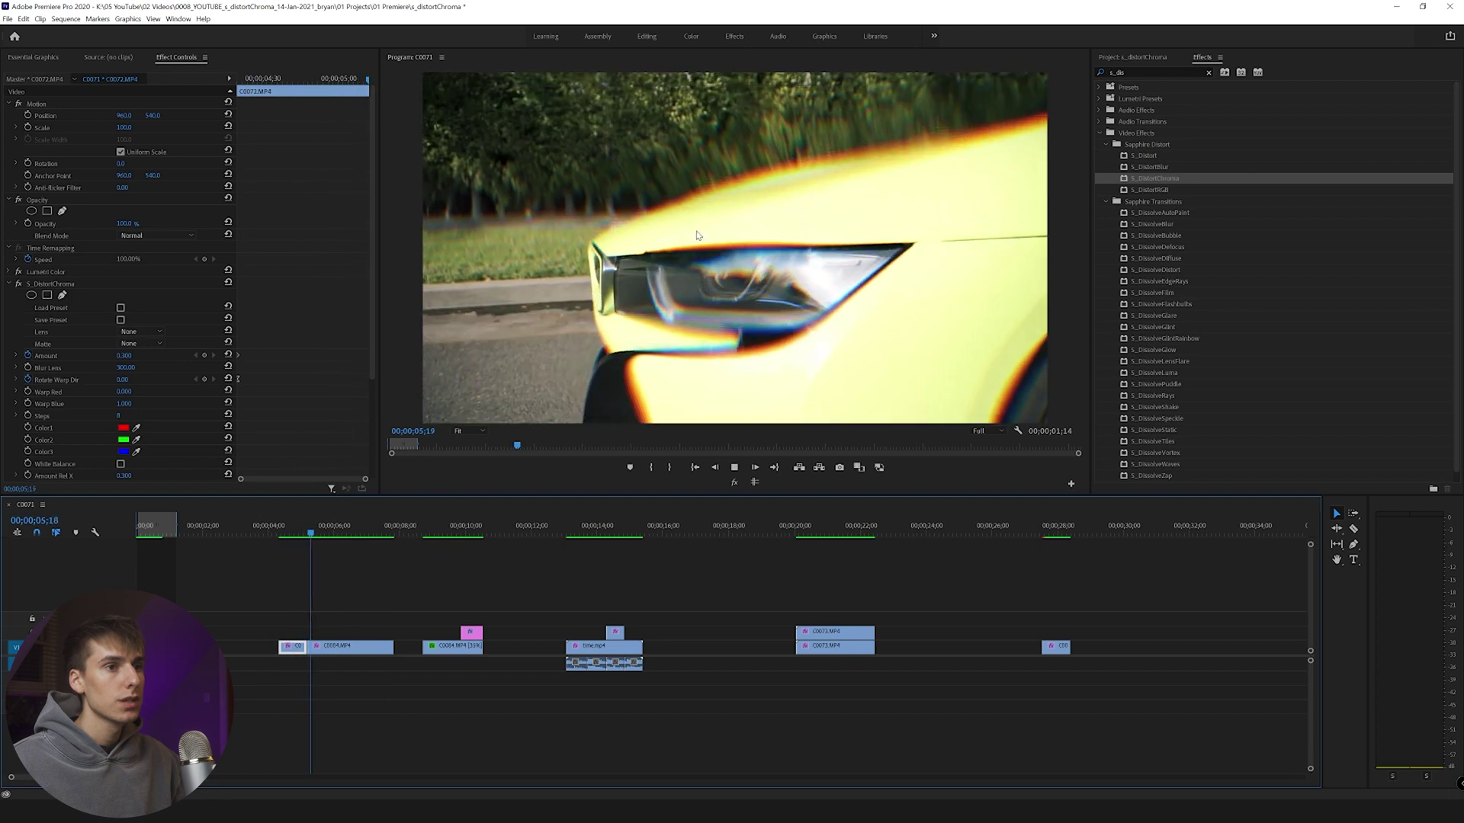
{"action": "key", "text": "space"}
{"action": "left_click_drag", "start_coordinate": [307, 529], "coordinate": [295, 531]}
- Duplicate the two adjacent car clips onto the track above and remove S_DistortChroma from the copies
{"action": "left_click_drag", "start_coordinate": [374, 613], "coordinate": [303, 653]}
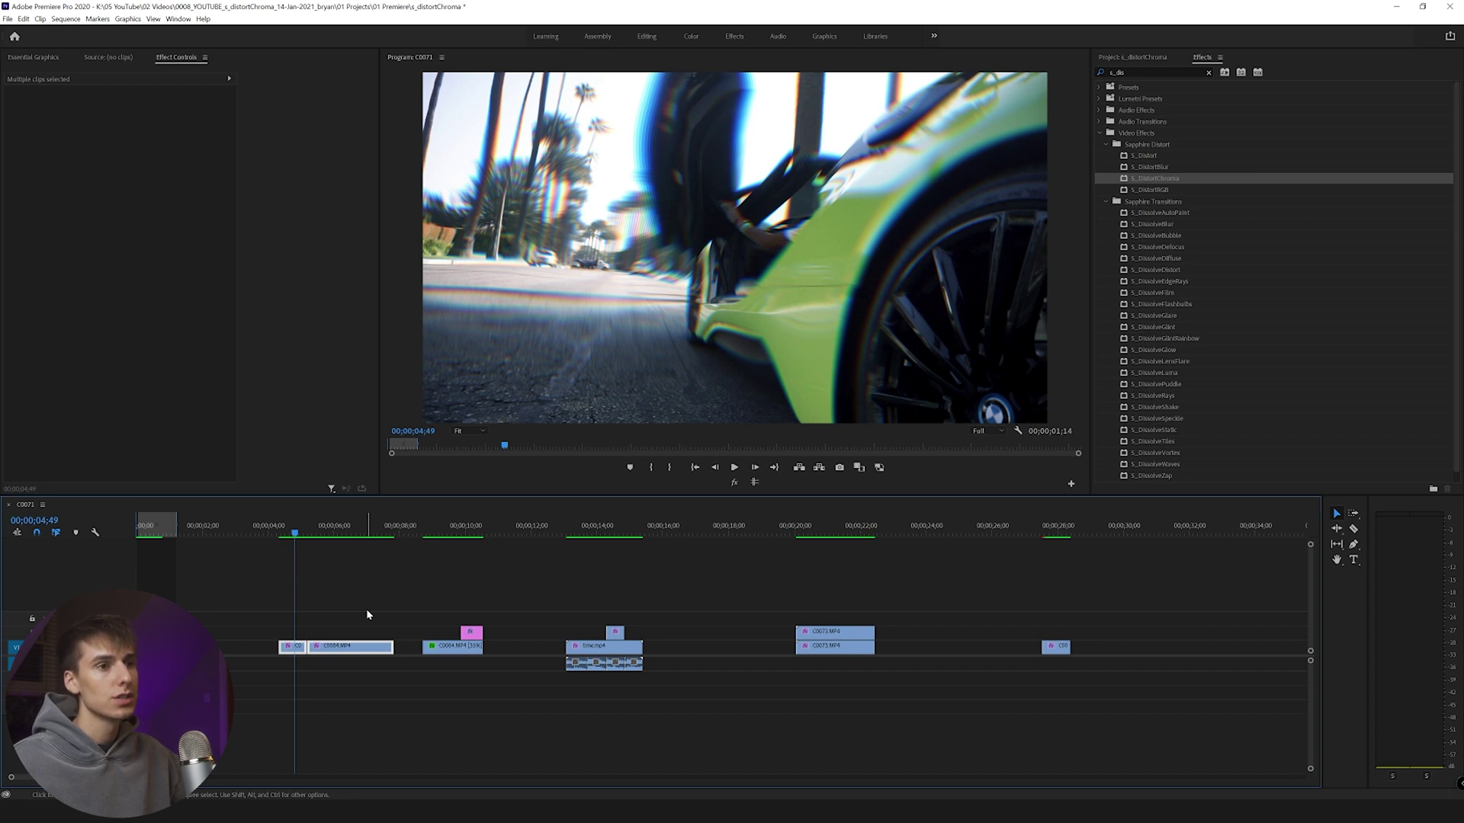
{"action": "left_click_drag", "start_coordinate": [305, 637], "coordinate": [343, 610]}
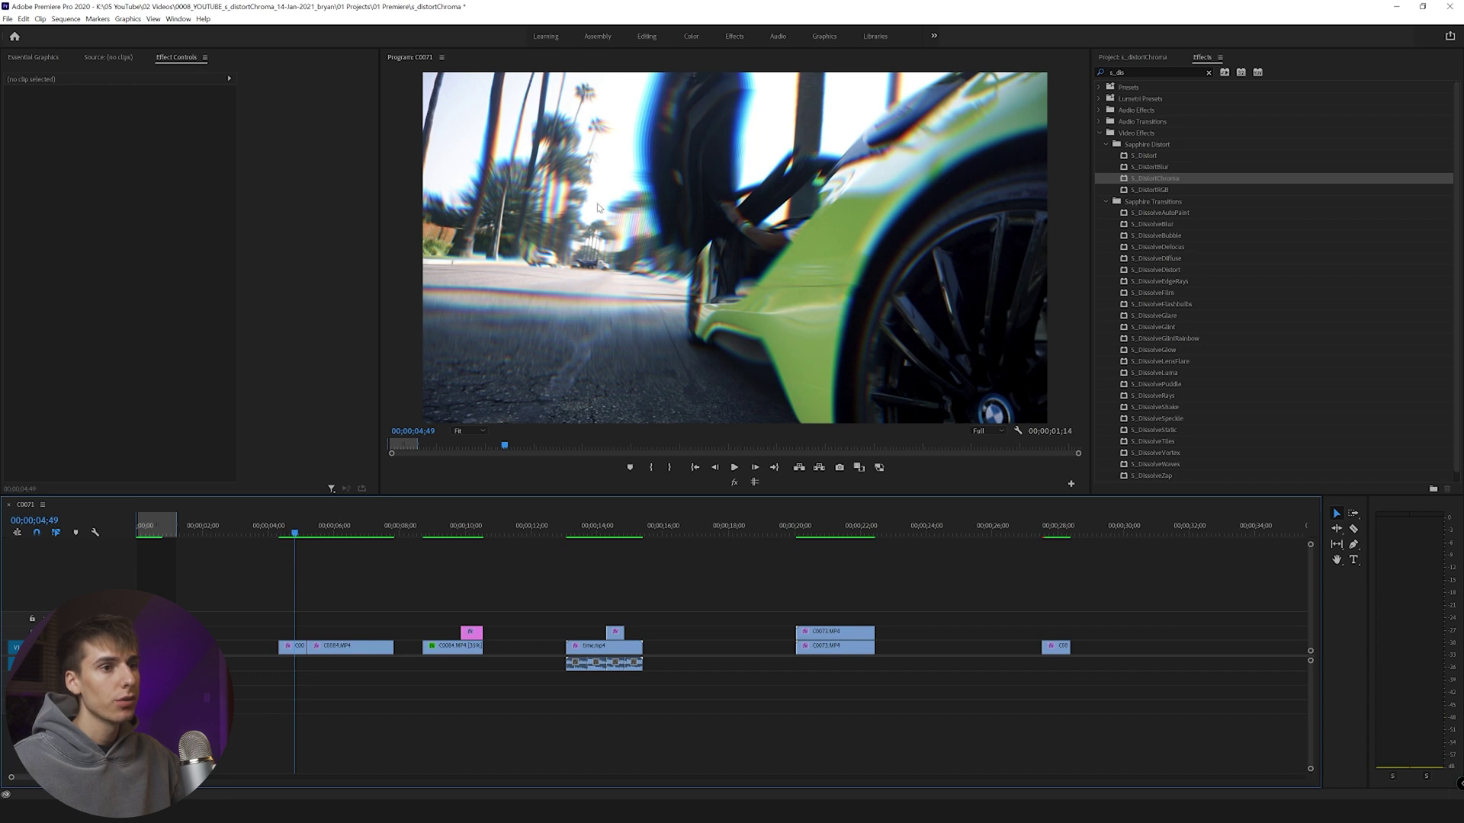
{"action": "left_click_drag", "start_coordinate": [356, 614], "coordinate": [304, 632]}
{"action": "left_click", "coordinate": [329, 632]}
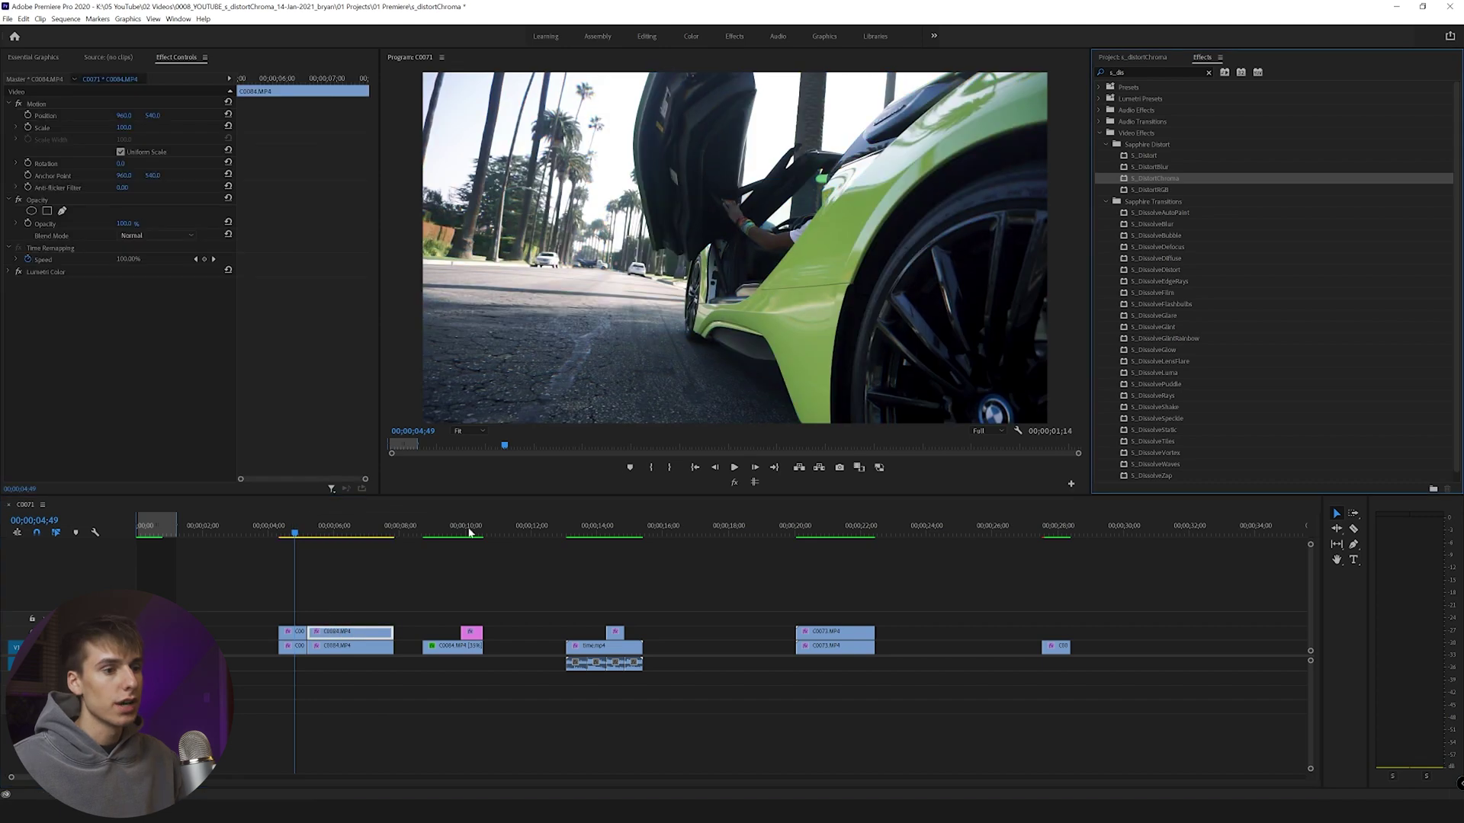
- Apply S_DistortChroma to the upper copy of the first clip, with Blur Lens 300 and Warp Blue 0.3
{"action": "left_click_drag", "start_coordinate": [295, 624], "coordinate": [293, 632]}
{"action": "left_click", "coordinate": [131, 367]}
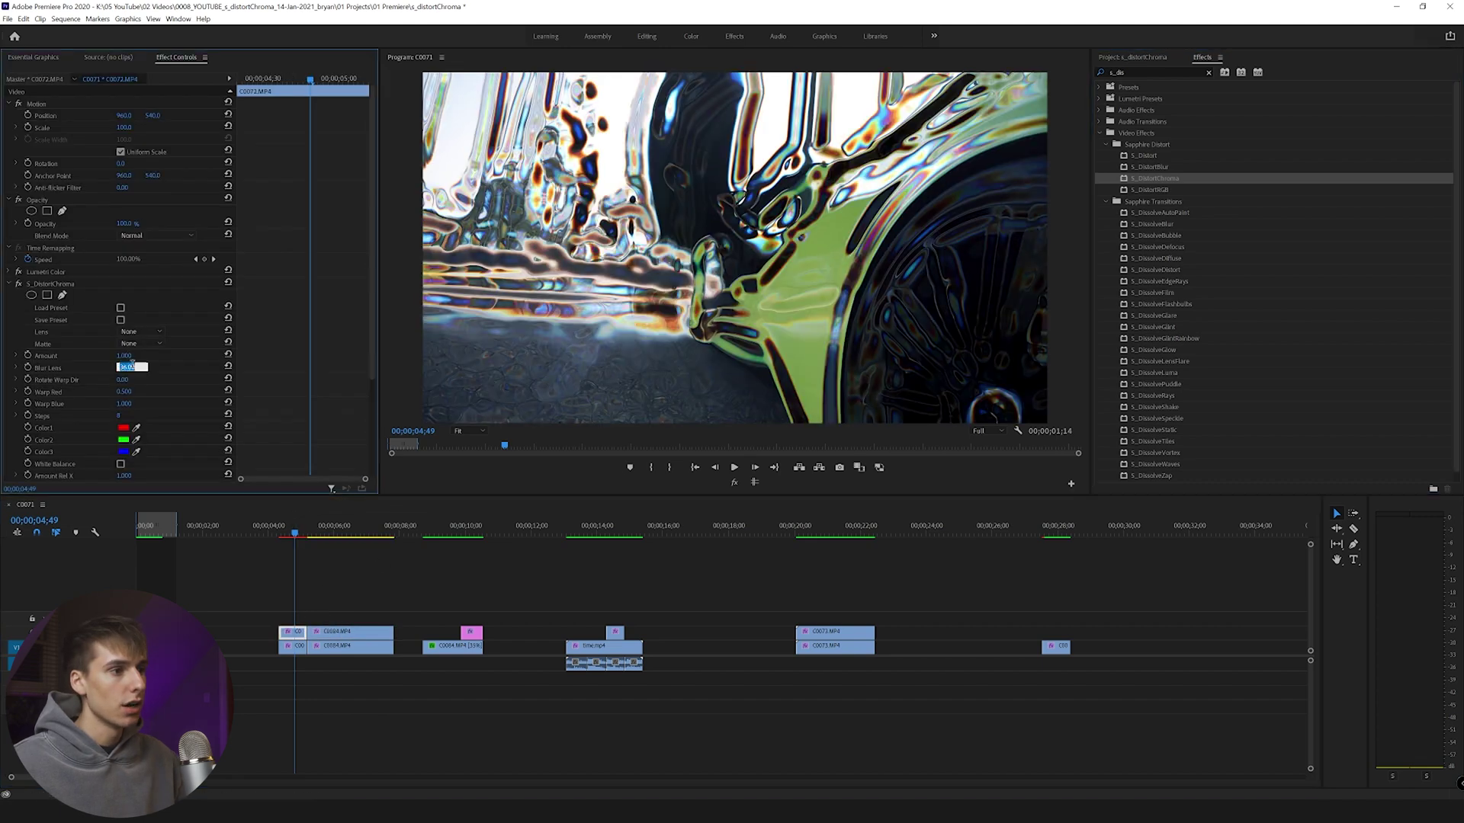
{"action": "type", "text": "300"}
{"action": "key", "text": "Return"}
{"action": "left_click", "coordinate": [124, 391]}
{"action": "key", "text": "Tab"}
{"action": "type", "text": ".3"}
- Set the effect's Amount Rel X and Amount Rel Y to 0.3
{"action": "left_click", "coordinate": [126, 475]}
{"action": "type", "text": ".3"}
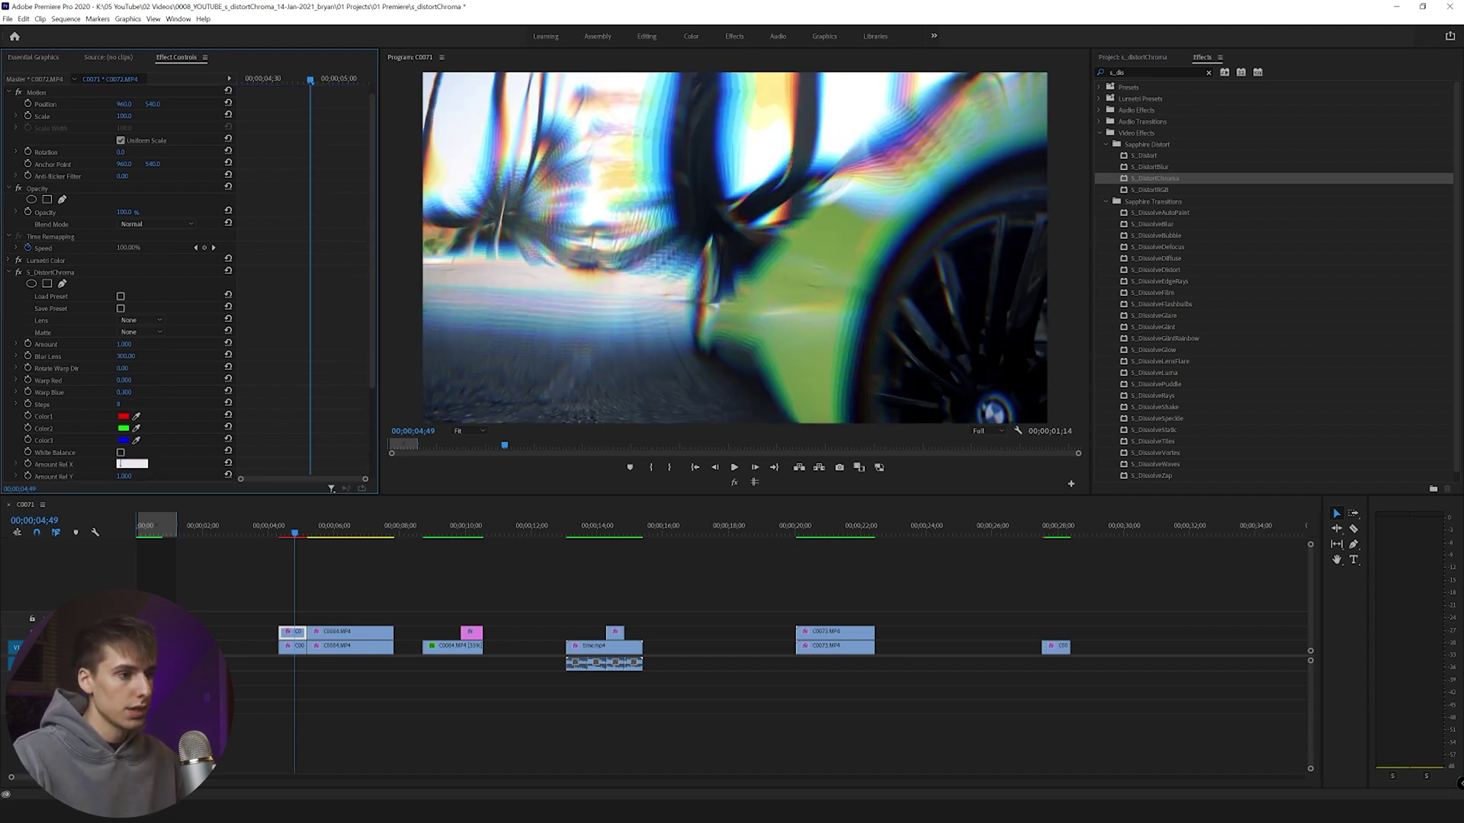
{"action": "key", "text": "Tab"}
{"action": "type", "text": "3"}
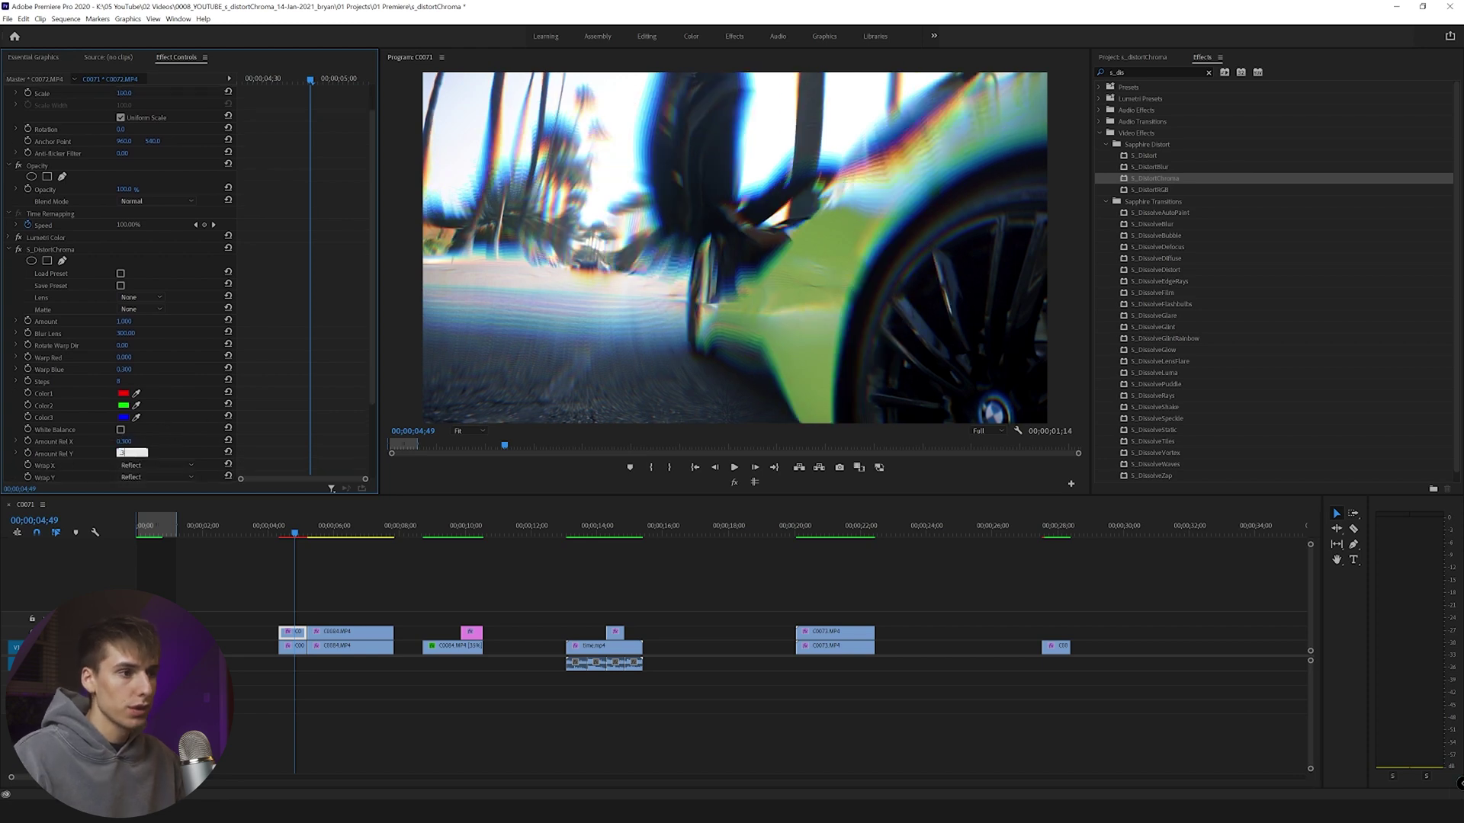
{"action": "key", "text": "Return"}
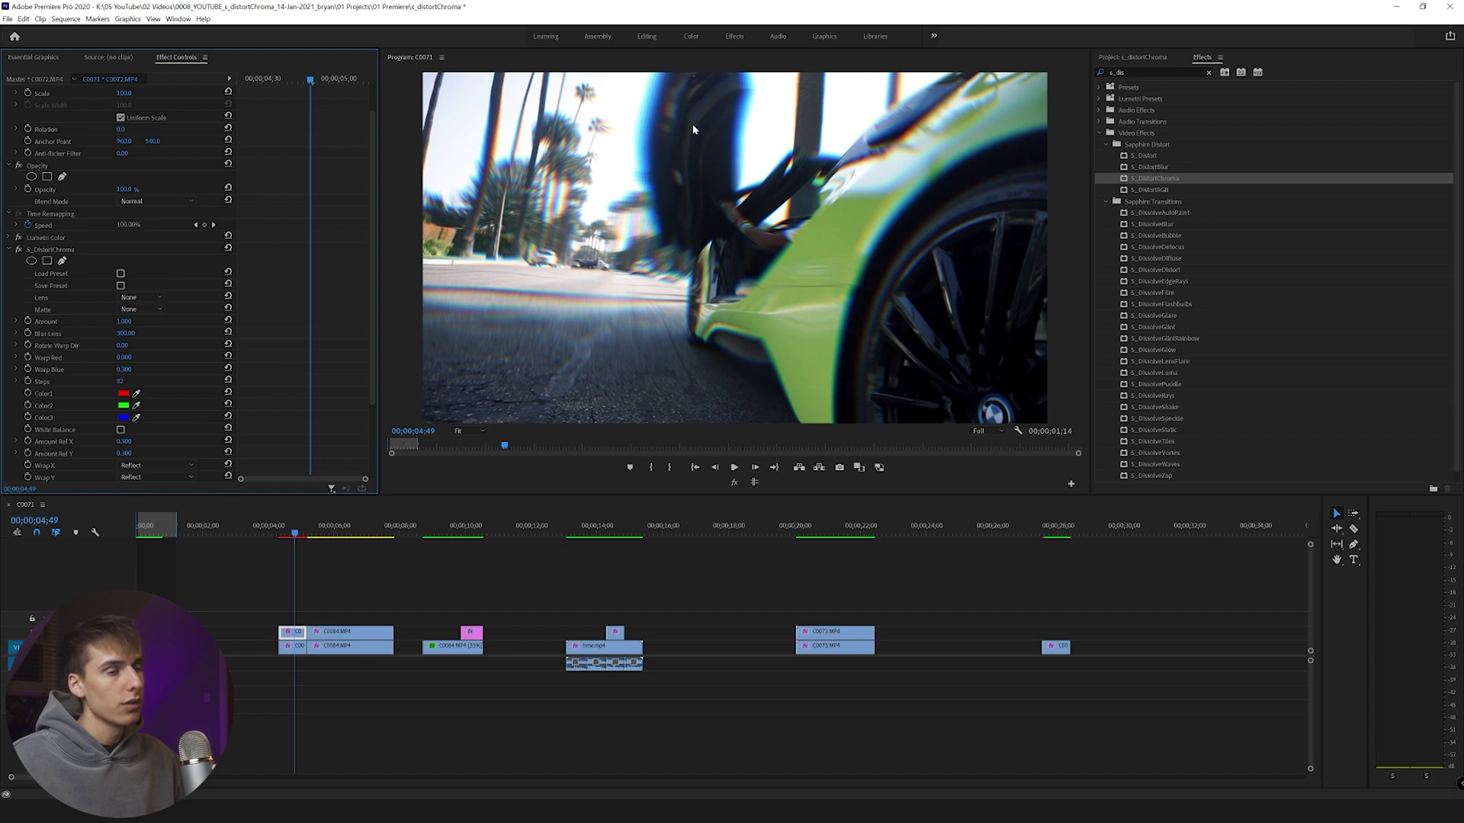
- Check the effect near the clip's start at 00;00;04;31 and set its Amount to 0.5
{"action": "left_click", "coordinate": [290, 536]}
{"action": "left_click_drag", "start_coordinate": [290, 535], "coordinate": [287, 535]}
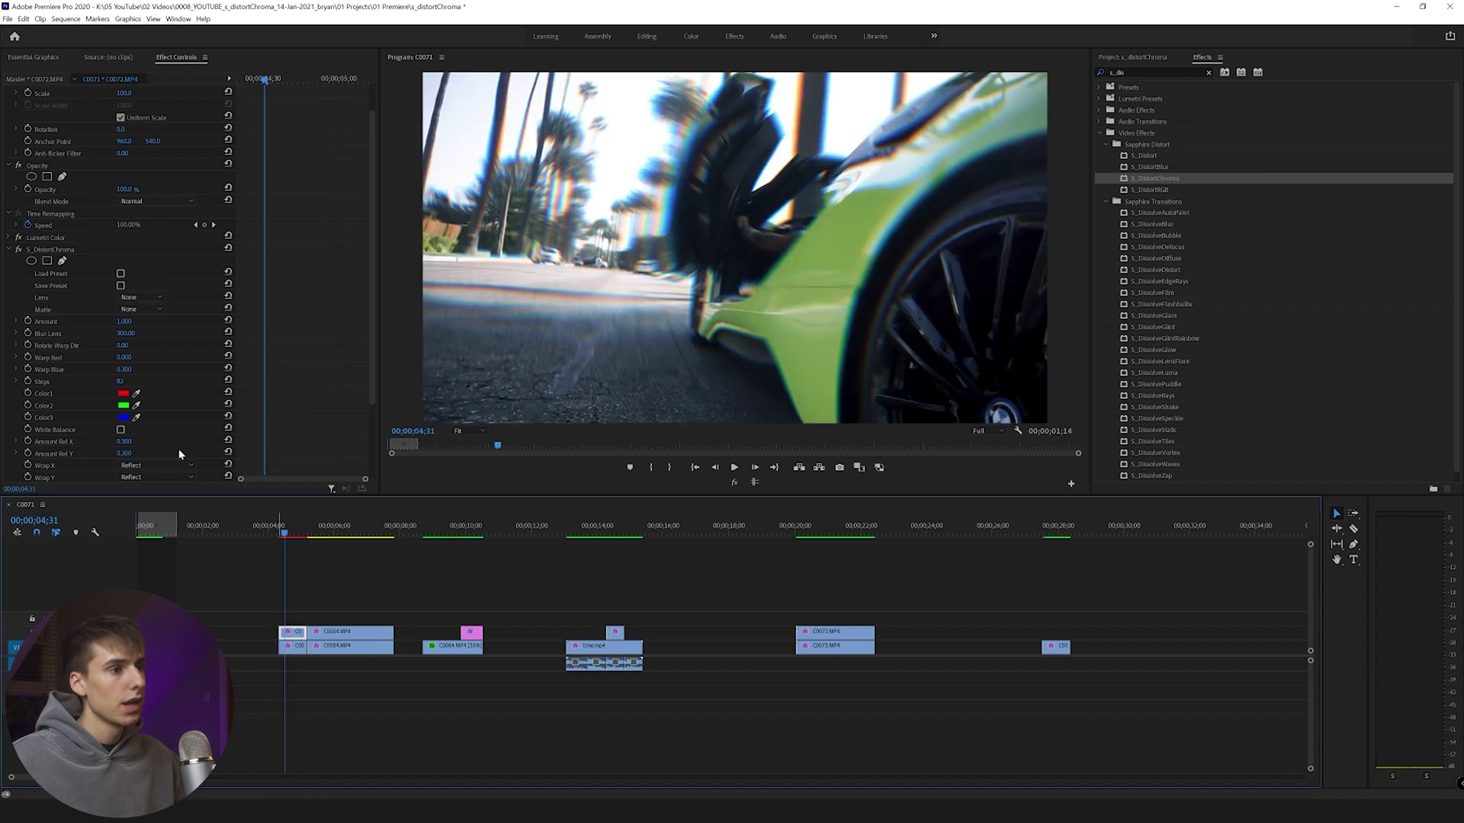
{"action": "left_click", "coordinate": [126, 322]}
{"action": "type", "text": ".5"}
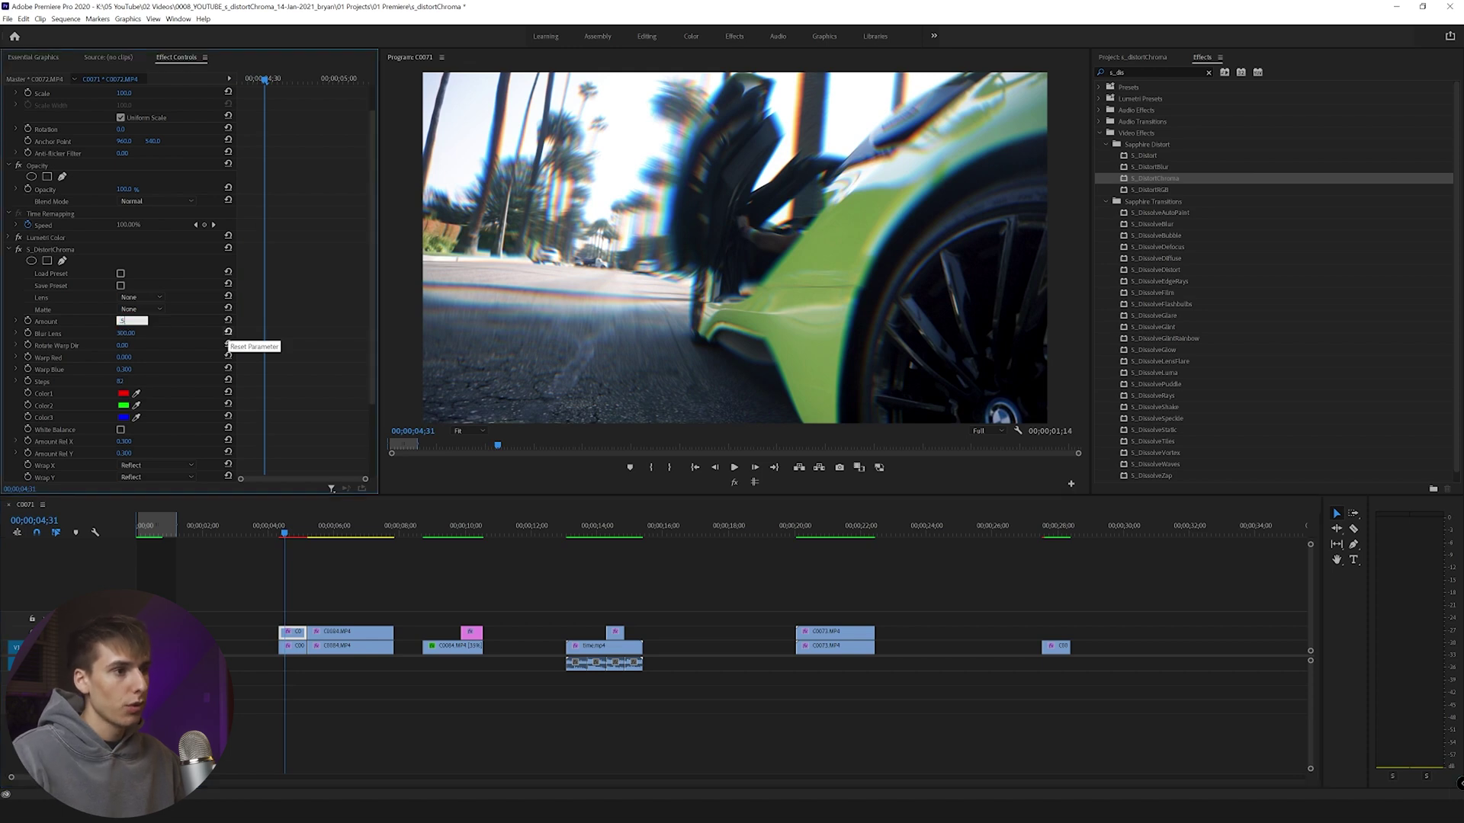
{"action": "key", "text": "Return"}
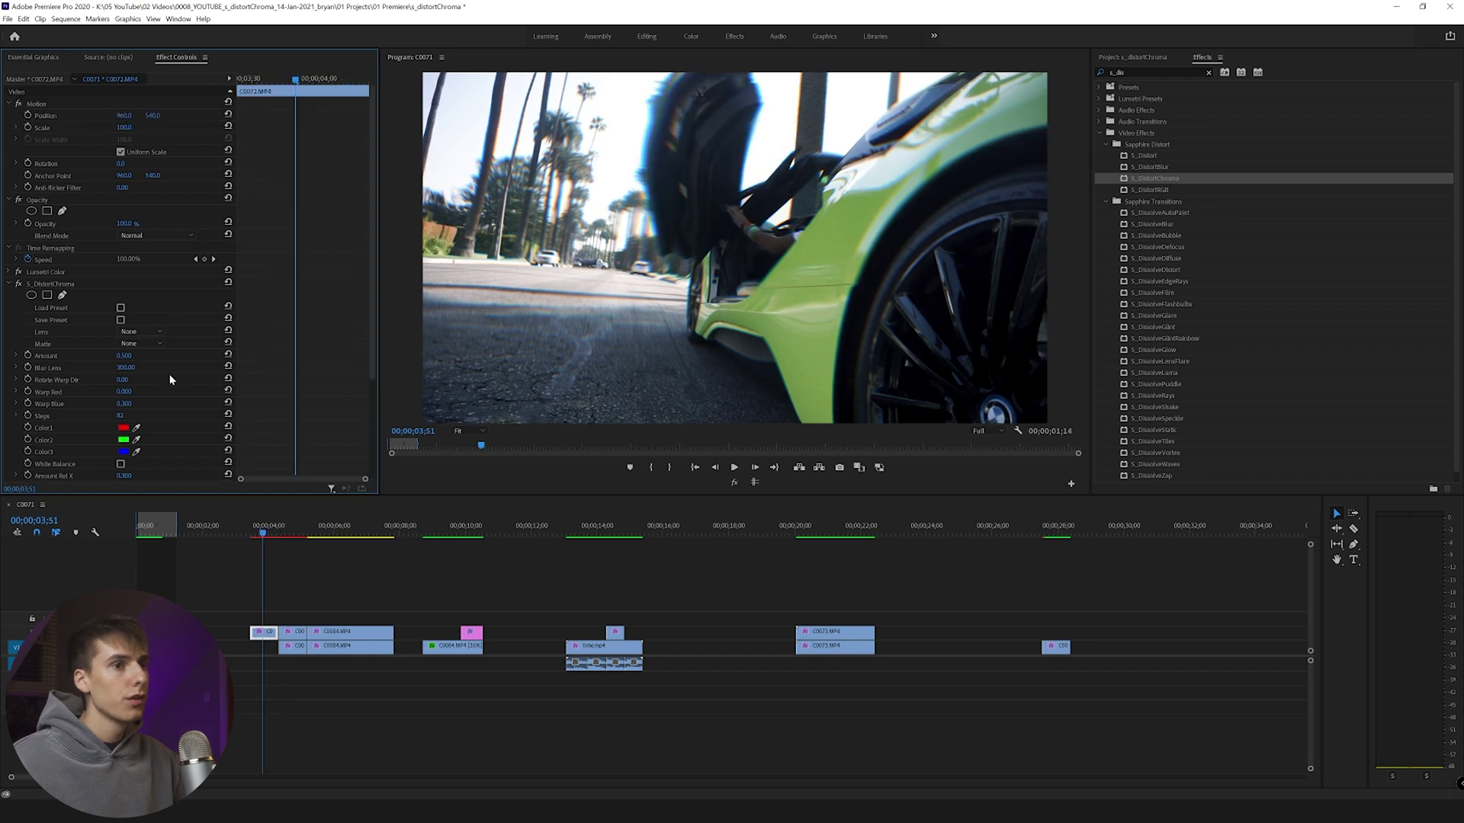
- On a duplicate placed just before the upper clip, set Warp Blue to 0 and Warp Red to 0.3
{"action": "left_click", "coordinate": [124, 403]}
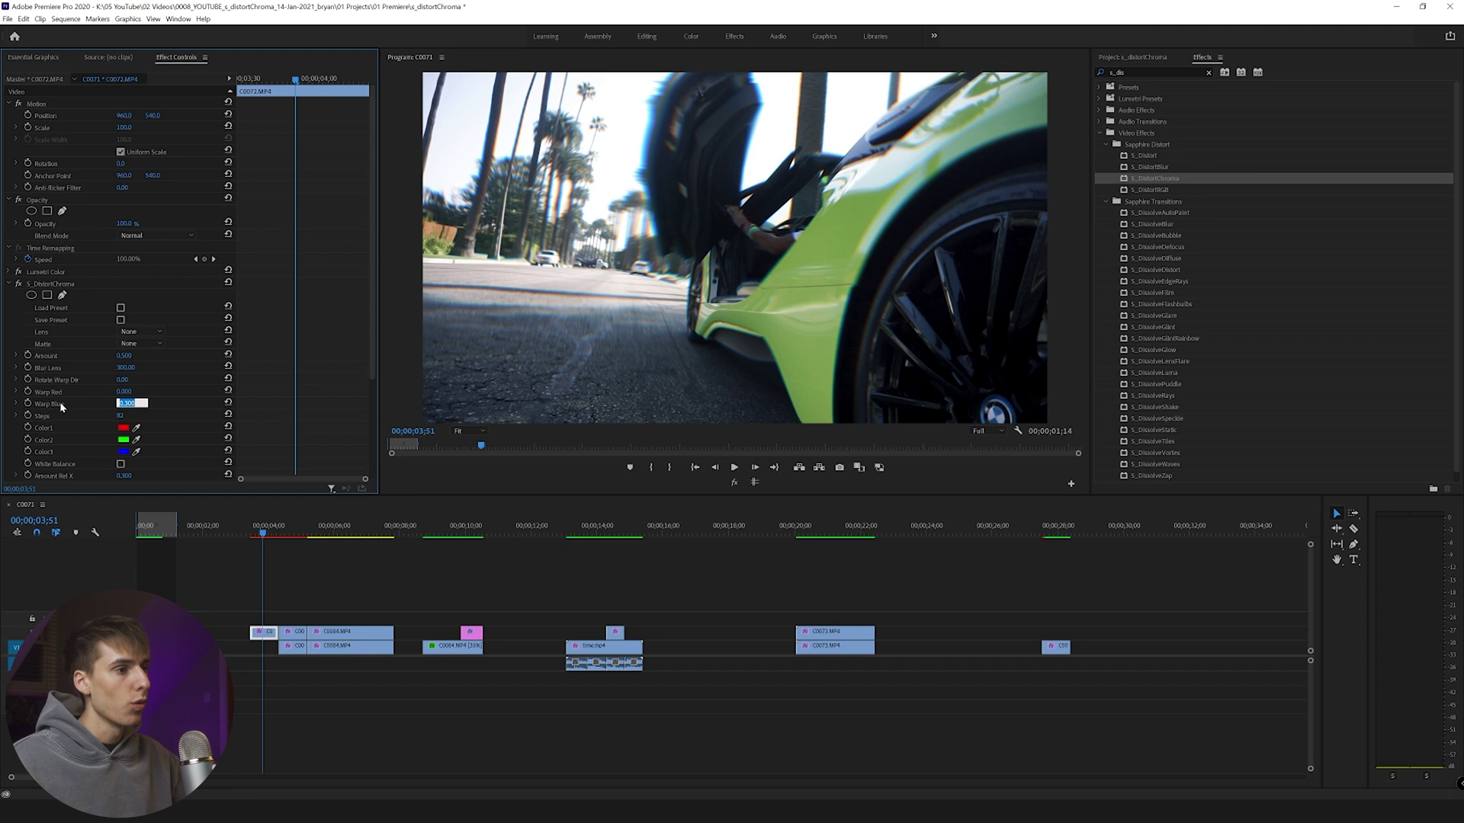
{"action": "type", "text": "0"}
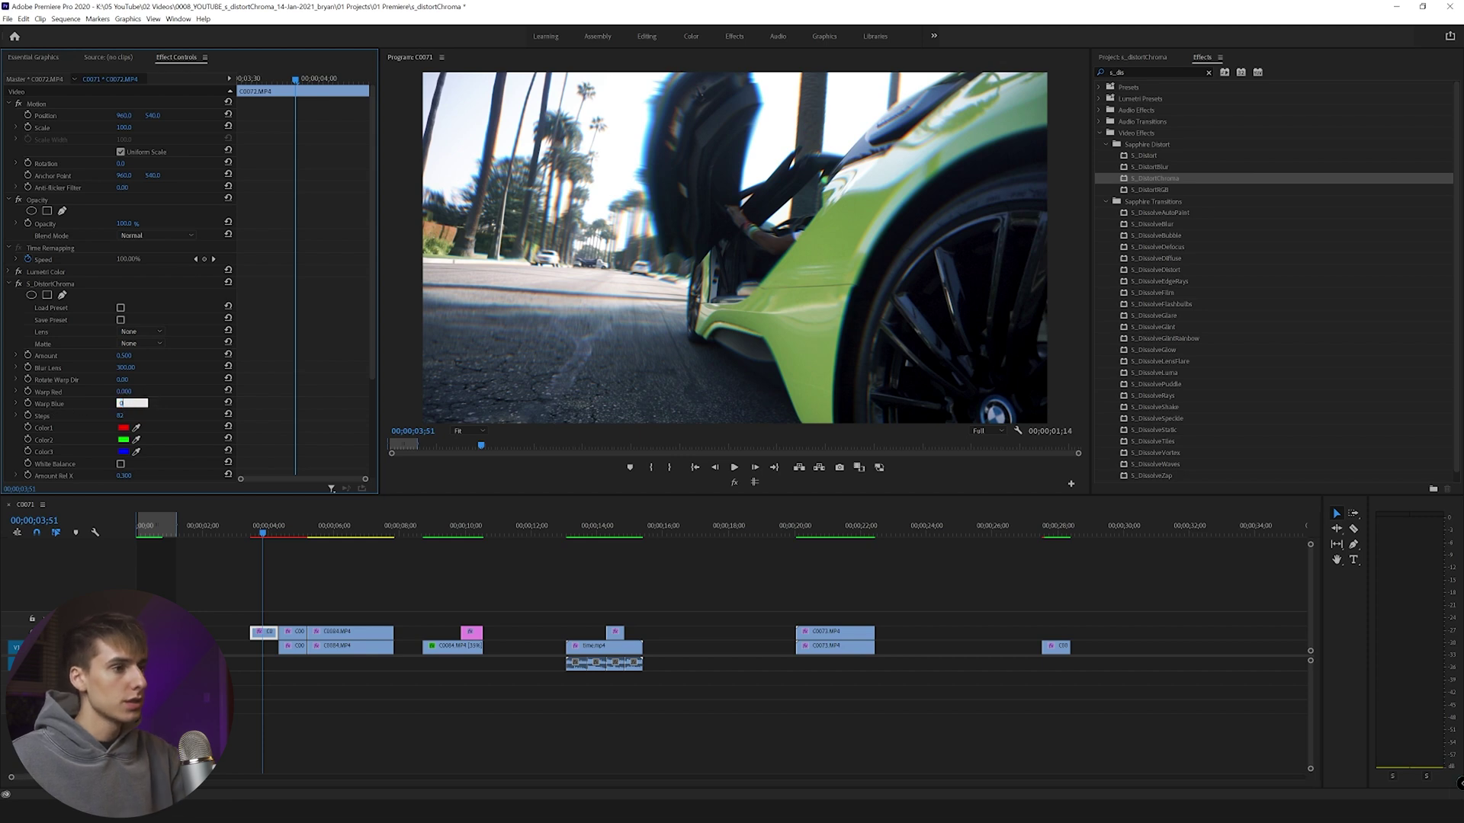
{"action": "key", "text": "Return"}
{"action": "left_click", "coordinate": [125, 391]}
- Shift the following stacked clip pair later, then render the range from 00;00;03;05 to 00;00;05;22
{"action": "left_click", "coordinate": [238, 534]}
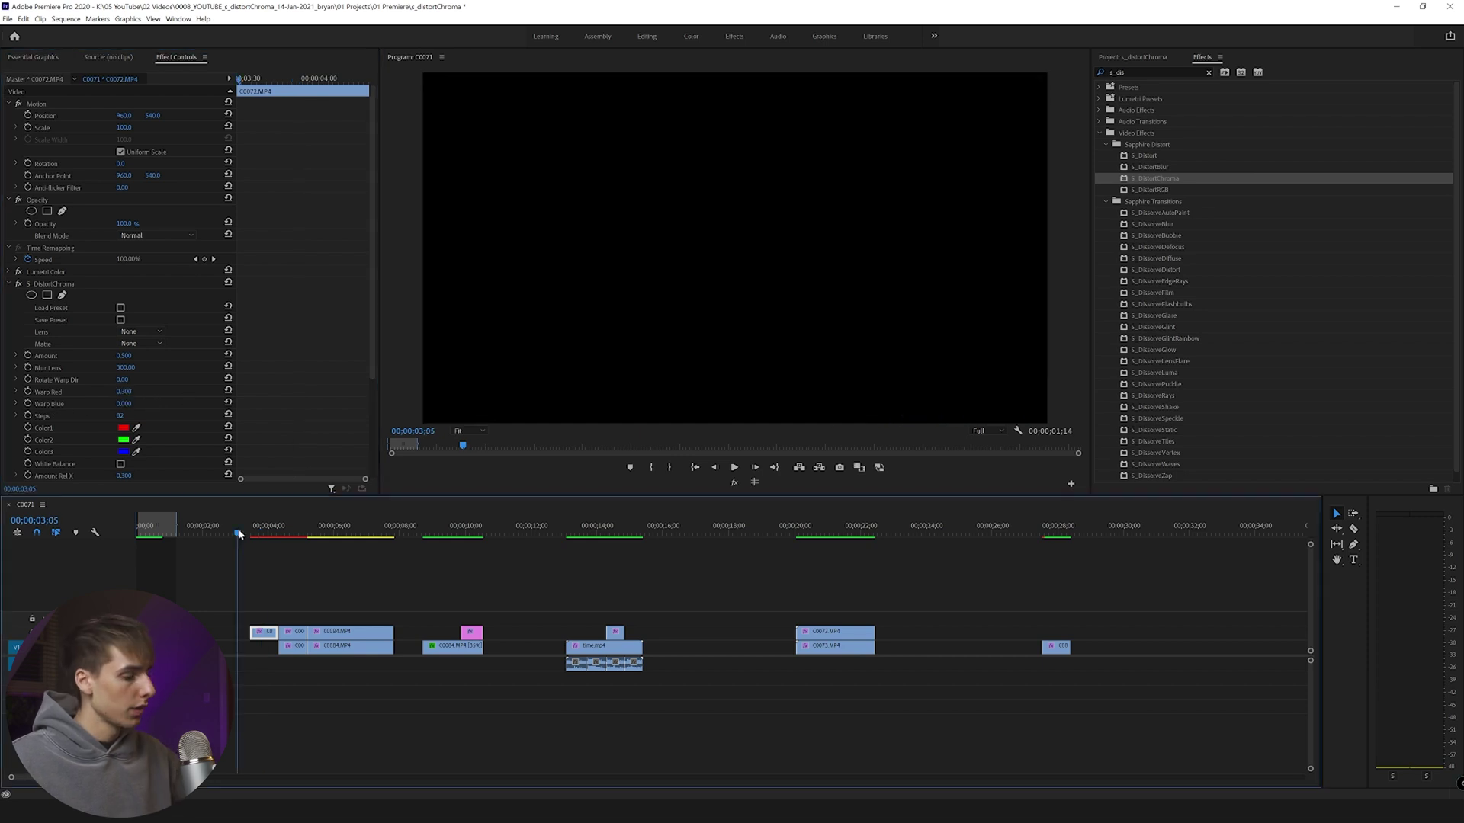
{"action": "key", "text": "i"}
{"action": "left_click_drag", "start_coordinate": [299, 526], "coordinate": [309, 526]}
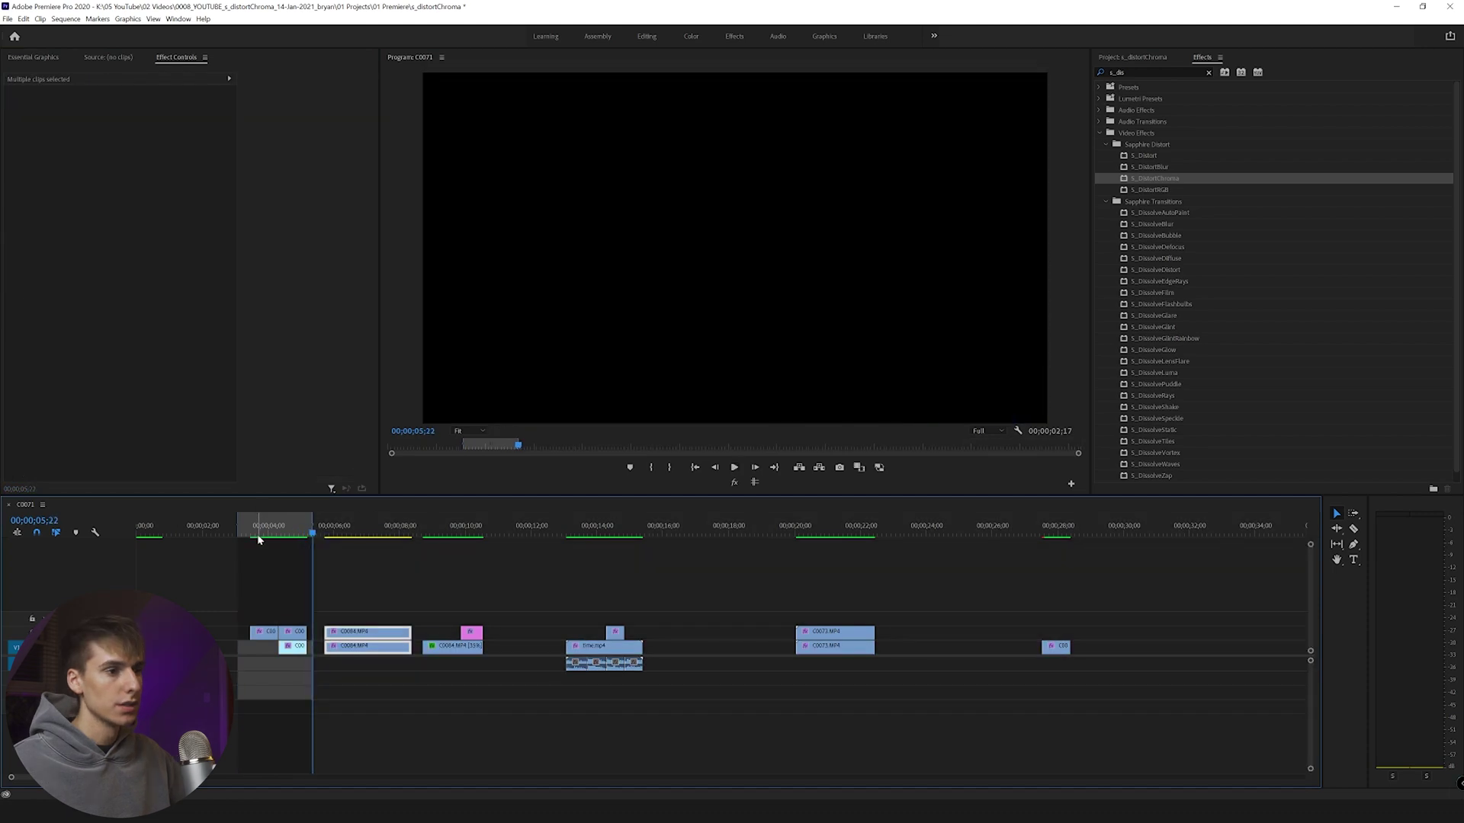
- Try an S_DistortChroma Amount of 0.3 on the earlier duplicate clip
{"action": "left_click", "coordinate": [259, 533]}
{"action": "left_click", "coordinate": [294, 576]}
{"action": "left_click", "coordinate": [272, 637]}
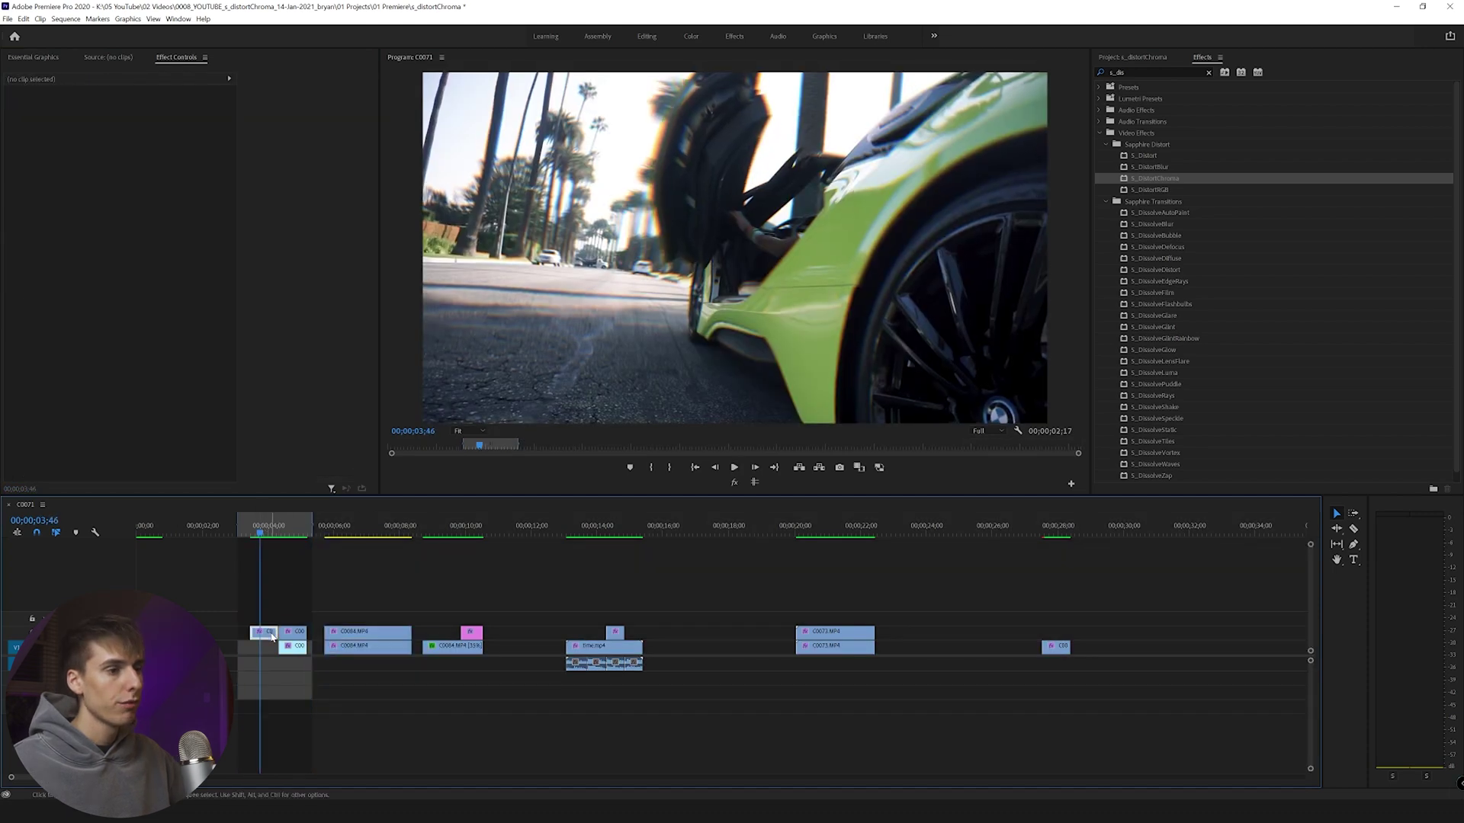
{"action": "left_click", "coordinate": [128, 355]}
{"action": "left_click", "coordinate": [157, 360]}
{"action": "left_click_drag", "start_coordinate": [153, 355], "coordinate": [76, 355]}
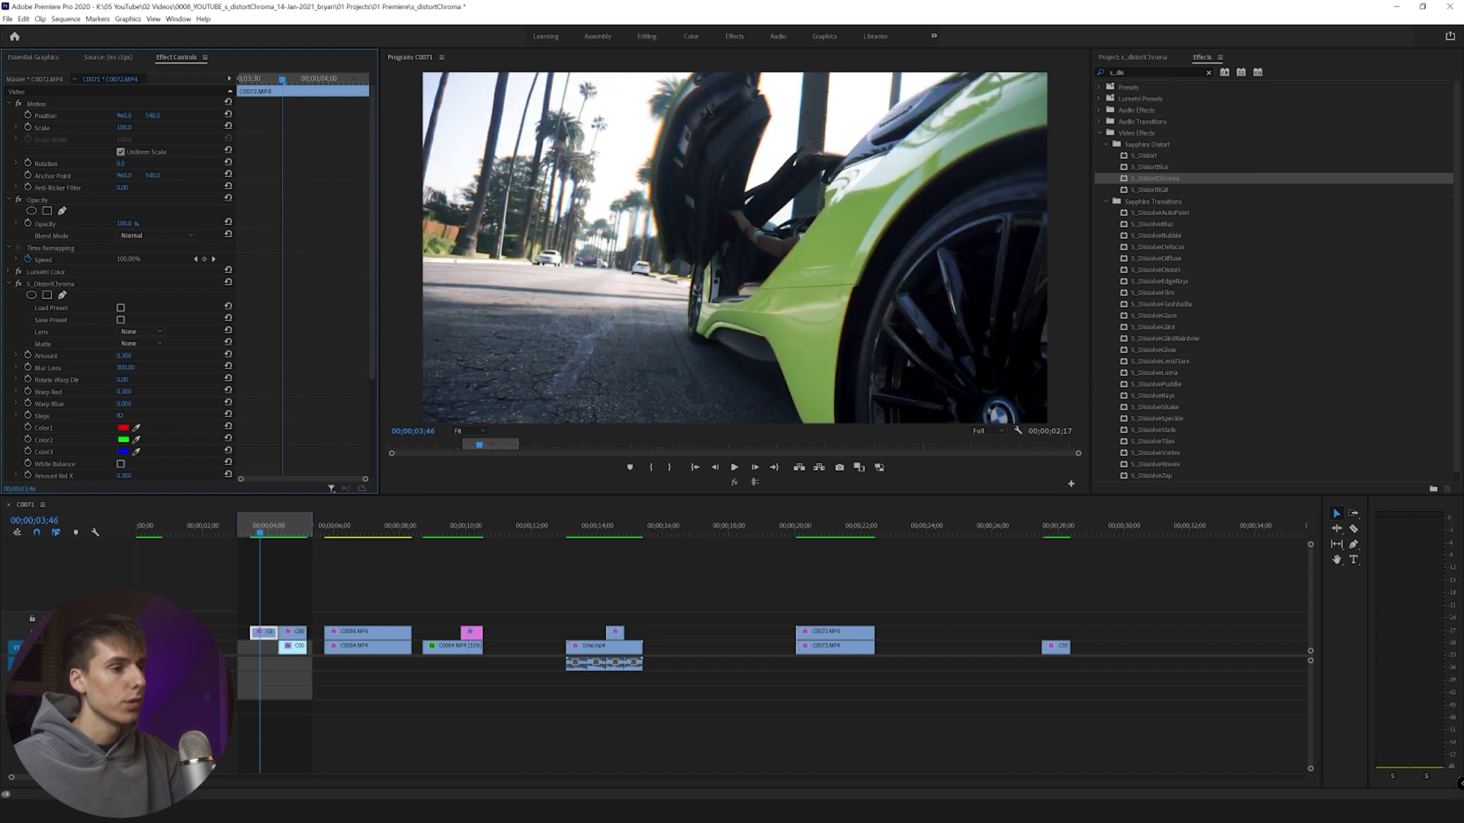
- At the duplicate clip's start, 00;00;03;28, set Amount to 2.2 and enable Amount keyframing
{"action": "left_click", "coordinate": [252, 526]}
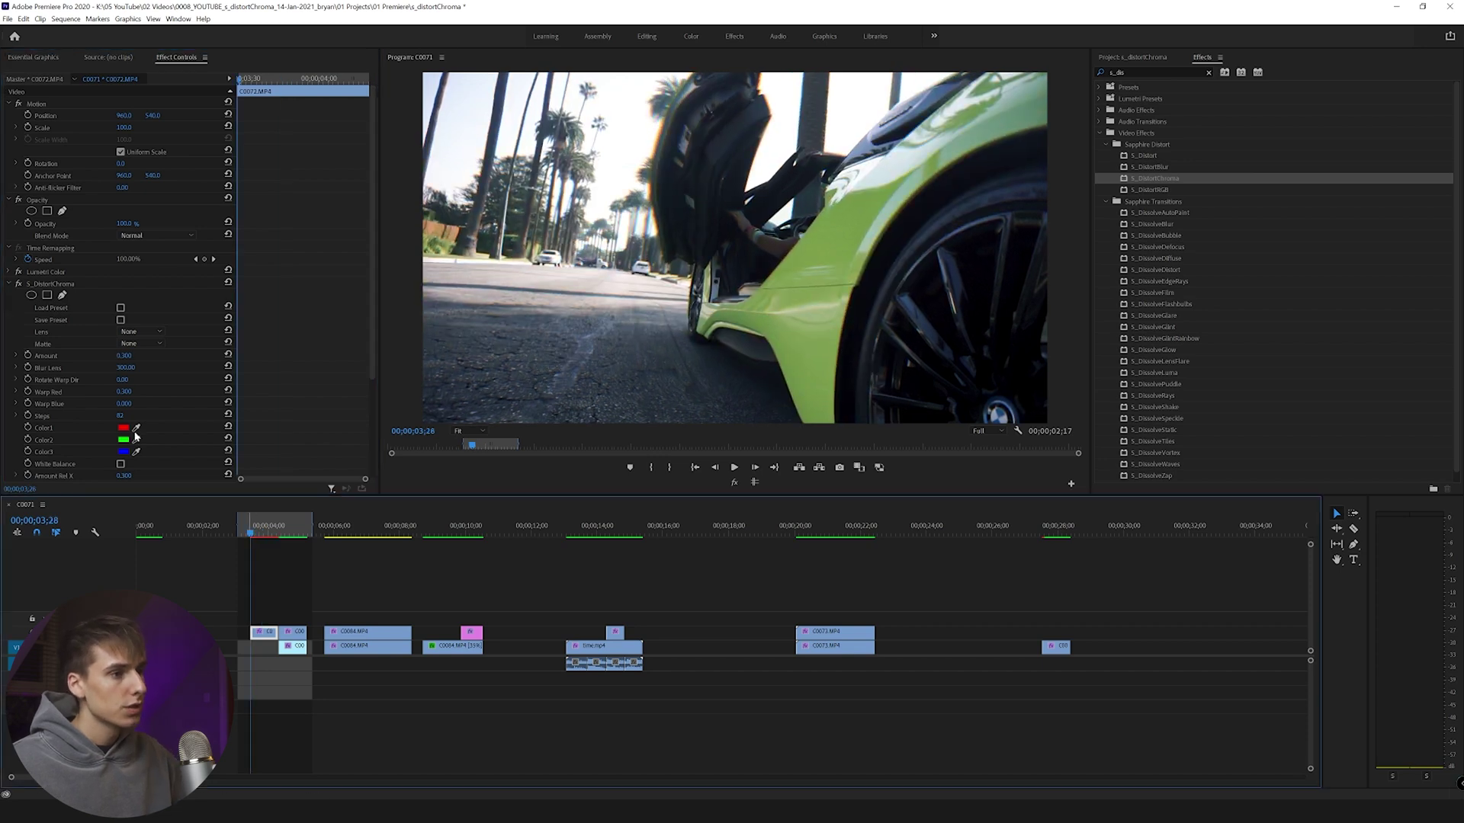
{"action": "left_click", "coordinate": [127, 355]}
{"action": "key", "text": "BackSpace"}
{"action": "type", "text": "2.2"}
{"action": "key", "text": "Return"}
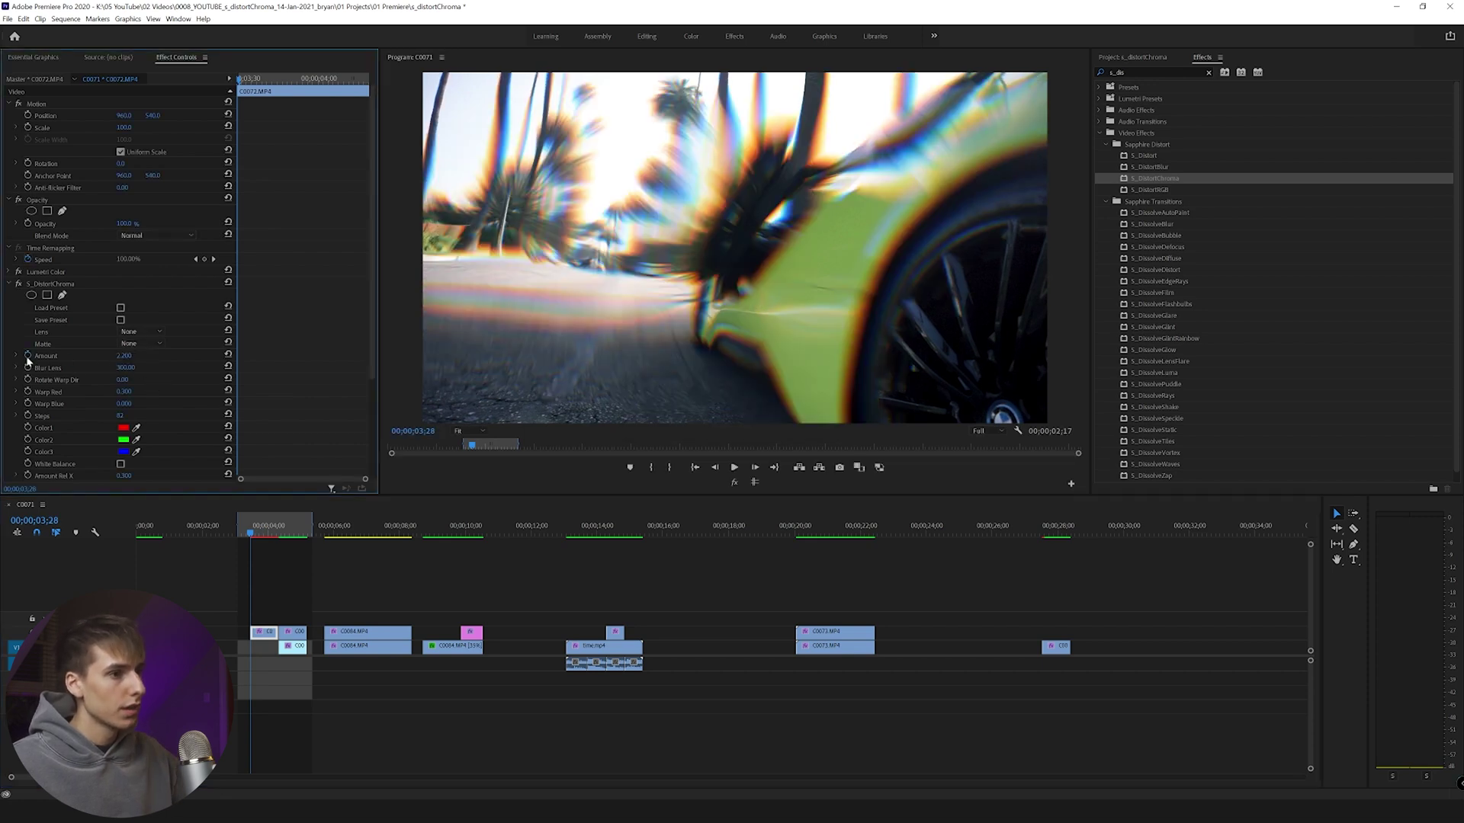
- Add an ending Amount keyframe of 0.5 at 00;00;03;48 on the duplicate clip's S_DistortChroma
{"action": "left_click", "coordinate": [755, 467]}
{"action": "left_click", "coordinate": [755, 468], "text": "shift"}
{"action": "left_click", "coordinate": [754, 467], "text": "shift"}
{"action": "left_click", "coordinate": [755, 467], "text": "shift"}
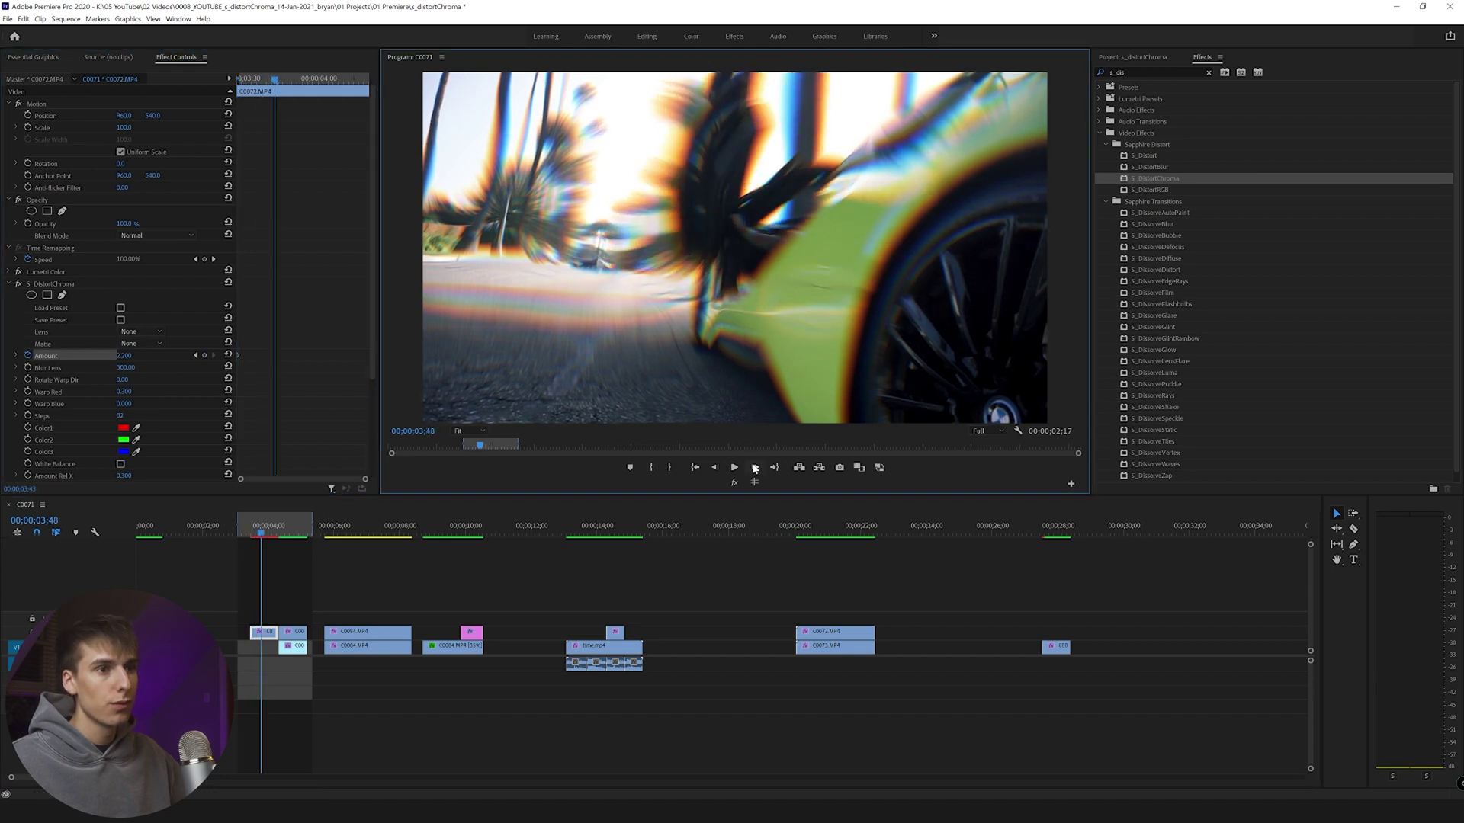
{"action": "left_click", "coordinate": [124, 356]}
{"action": "type", "text": "3"}
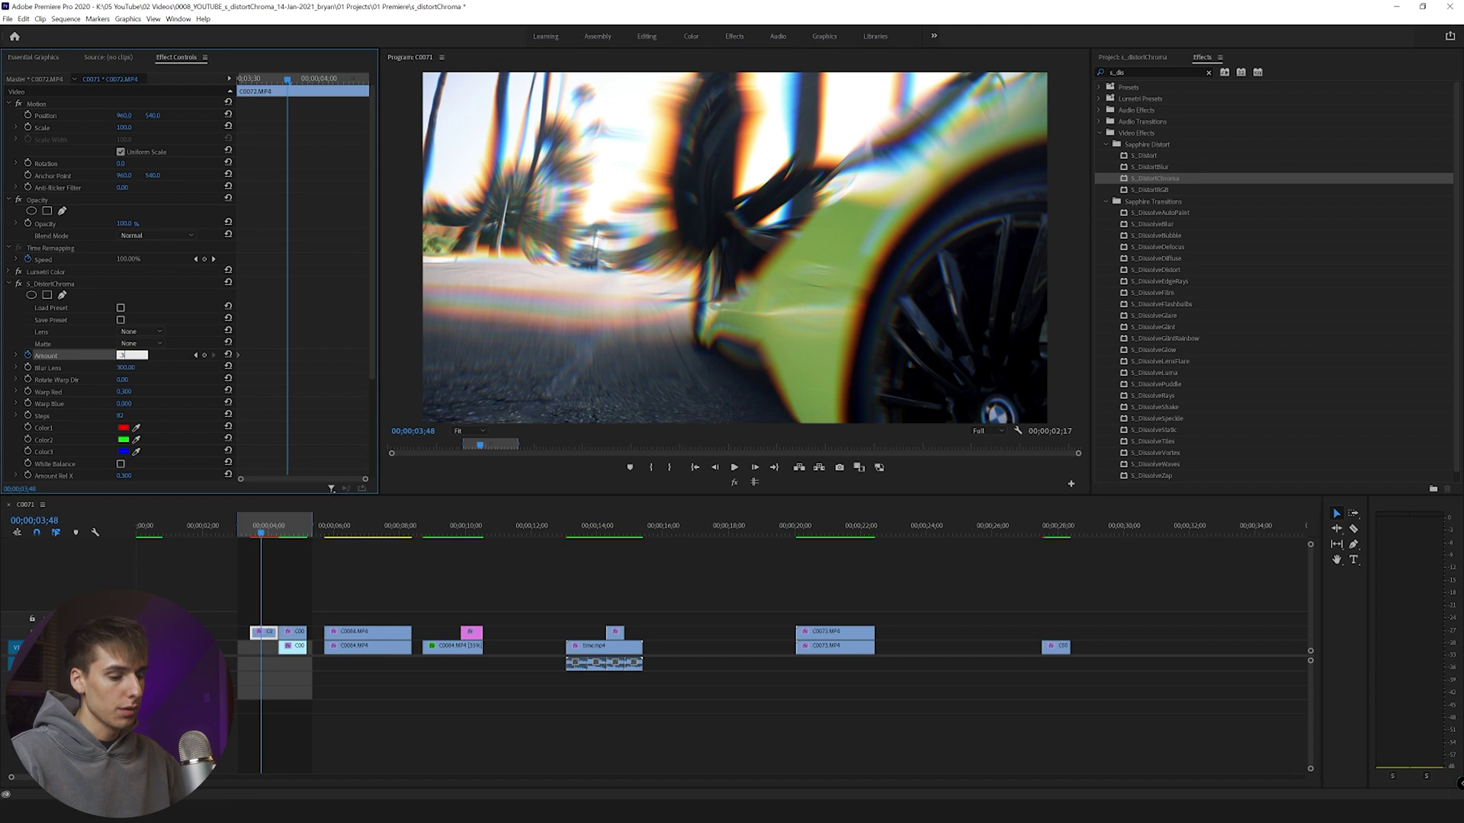
{"action": "key", "text": "BackSpace"}
{"action": "type", "text": "5"}
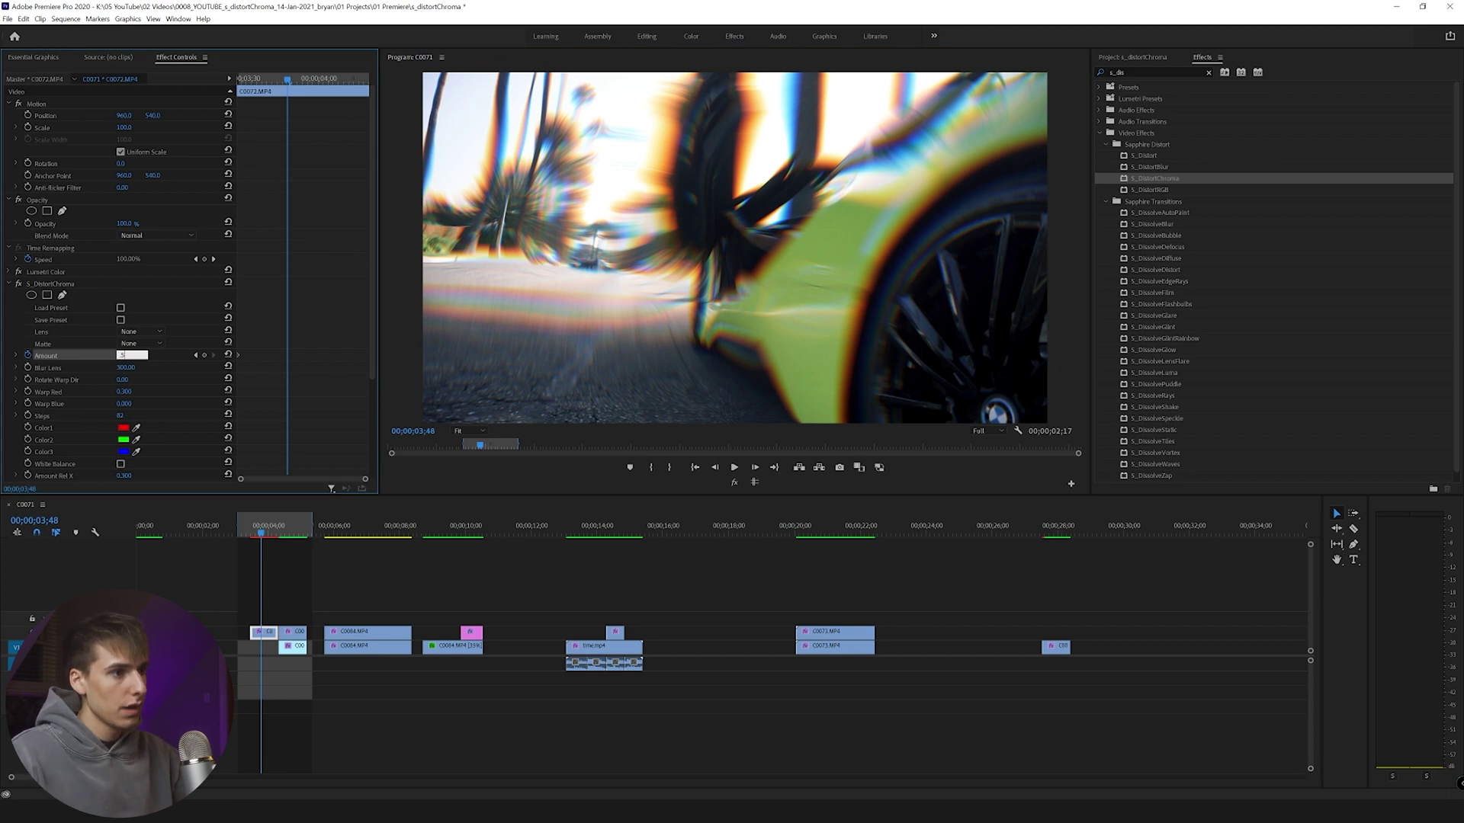
{"action": "key", "text": "Return"}
{"action": "key", "text": "Return"}
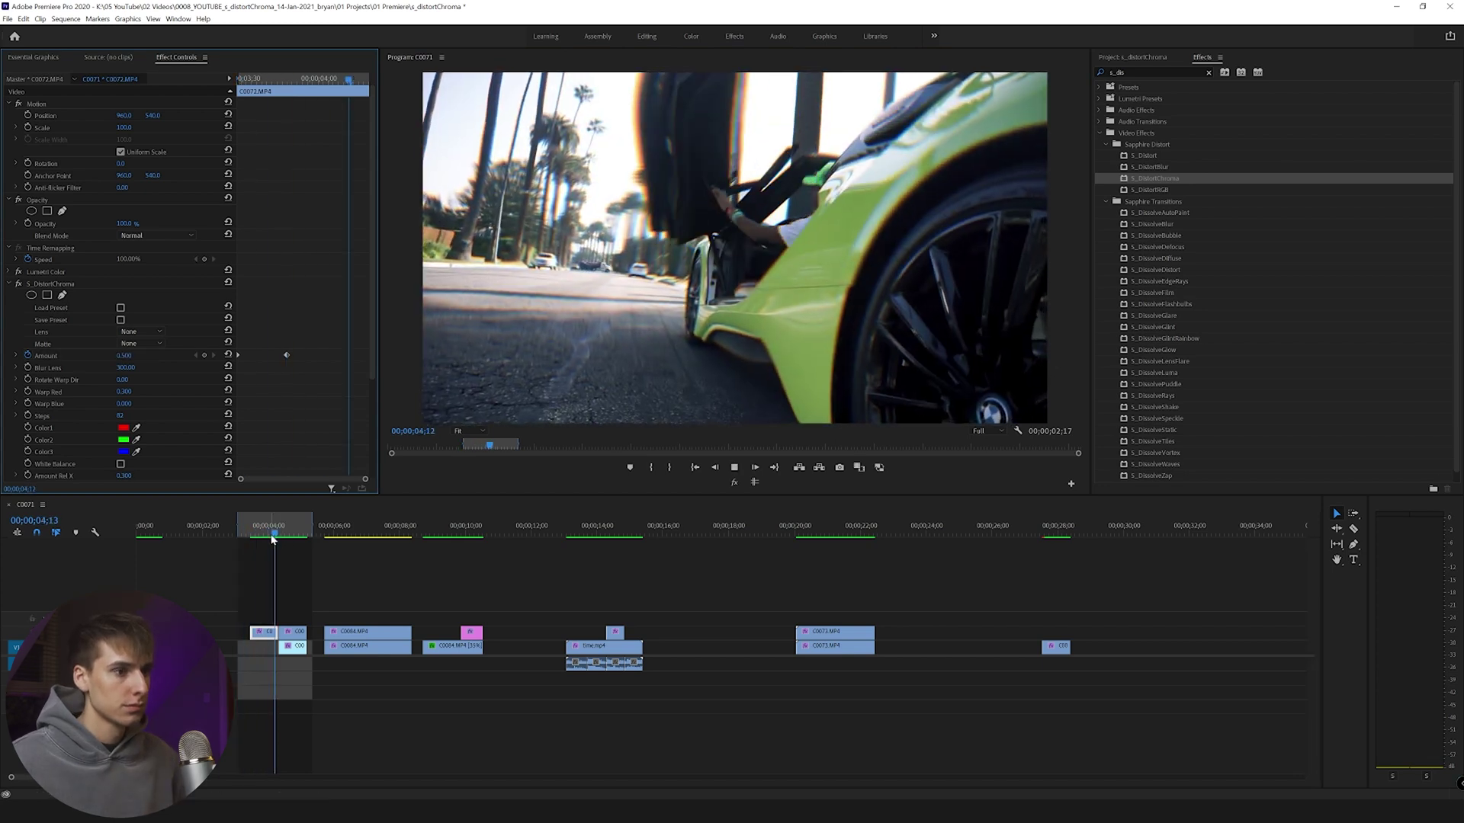
- Play back the duplicate clip's Amount animation and inspect the distortion around 00;00;03;35
{"action": "left_click_drag", "start_coordinate": [273, 538], "coordinate": [251, 531]}
{"action": "key", "text": "space"}
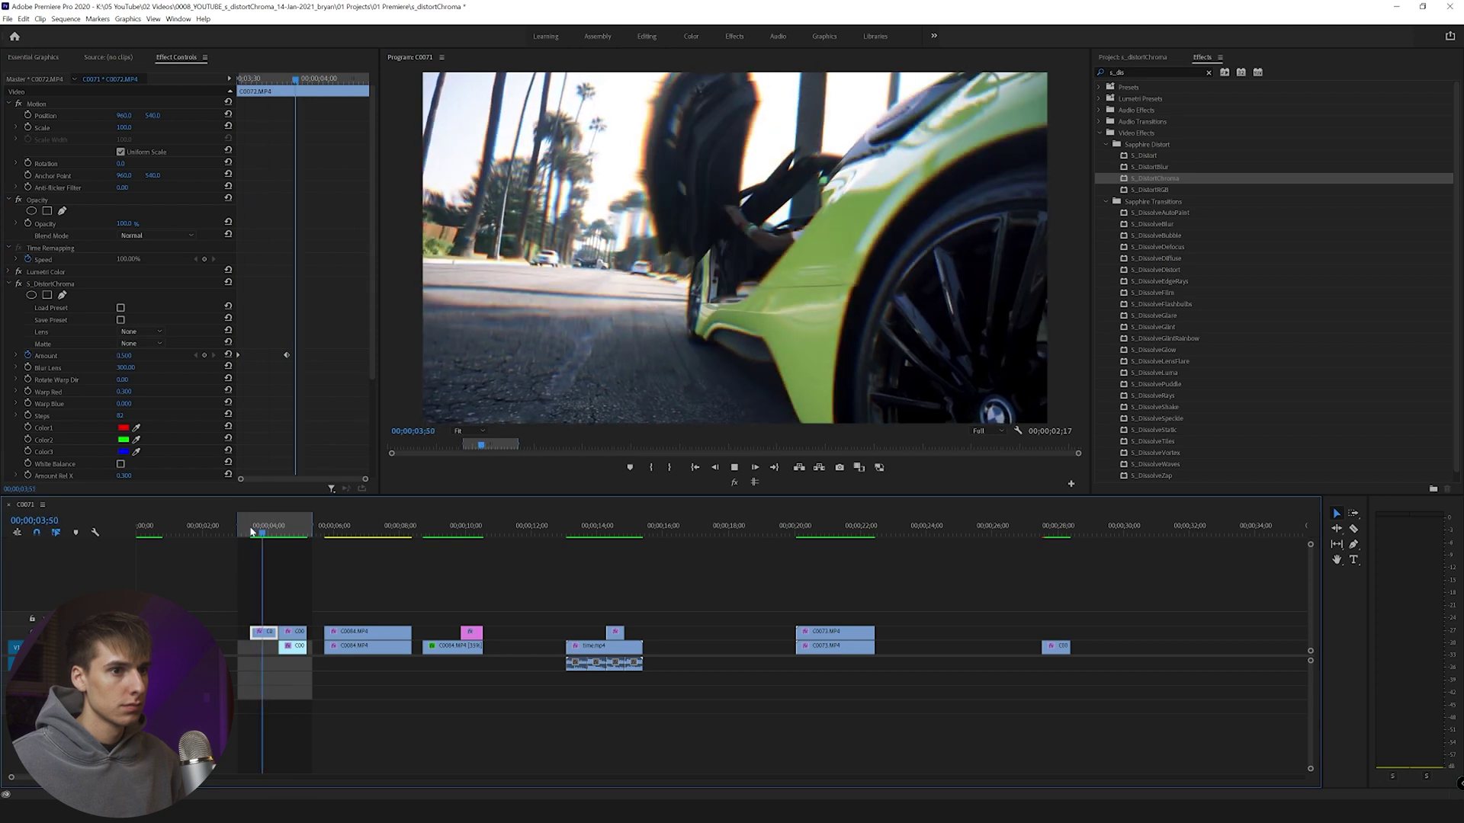
{"action": "left_click", "coordinate": [255, 533]}
{"action": "left_click_drag", "start_coordinate": [258, 535], "coordinate": [257, 536]}
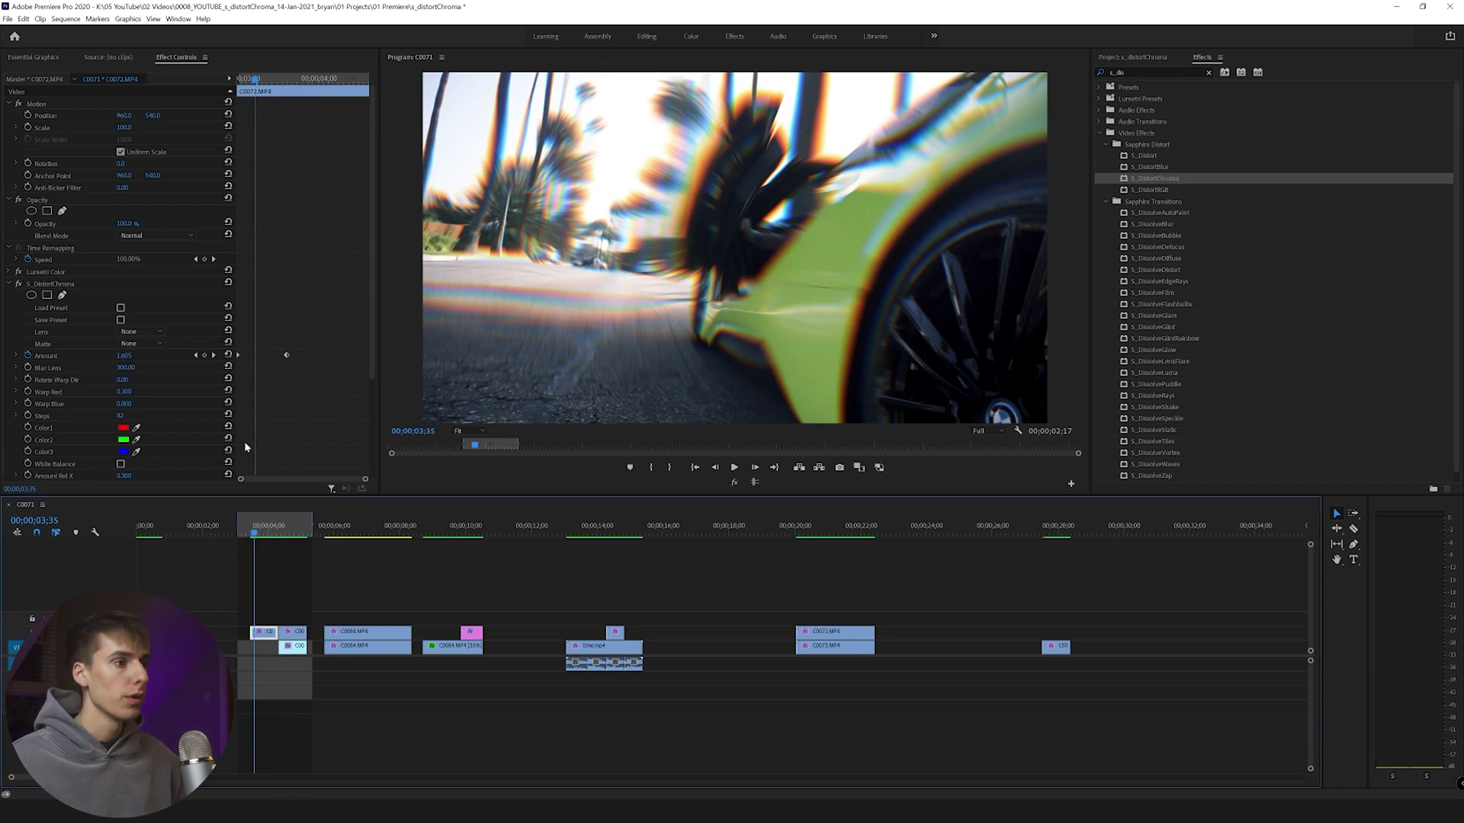
{"action": "left_click_drag", "start_coordinate": [130, 369], "coordinate": [160, 370]}
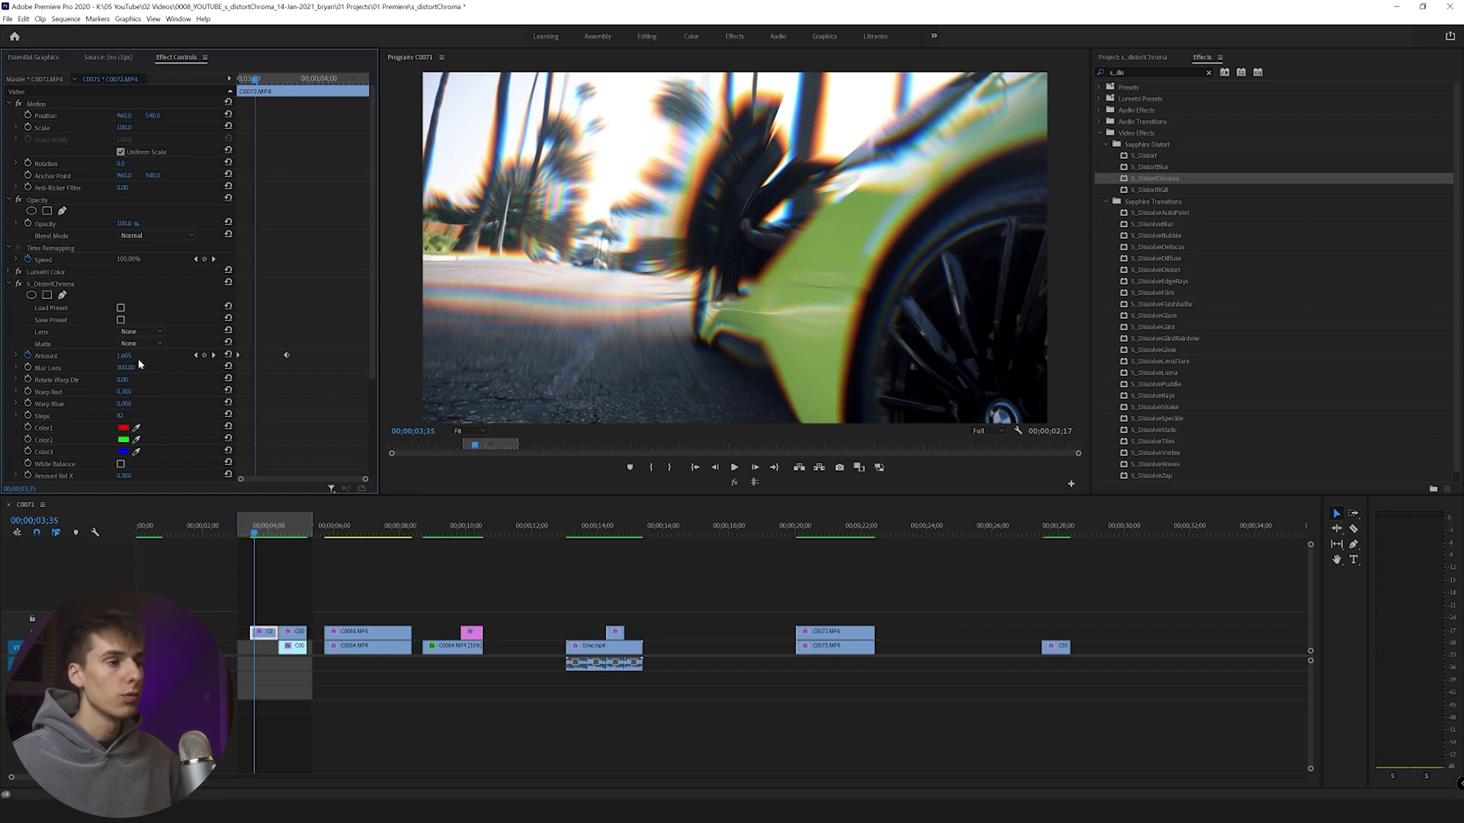
- Preview the car-hood clip up to the adjustment layer at 00;00;09;53 and look at the project's options for creating new items
{"action": "left_click", "coordinate": [425, 526]}
{"action": "key", "text": "space"}
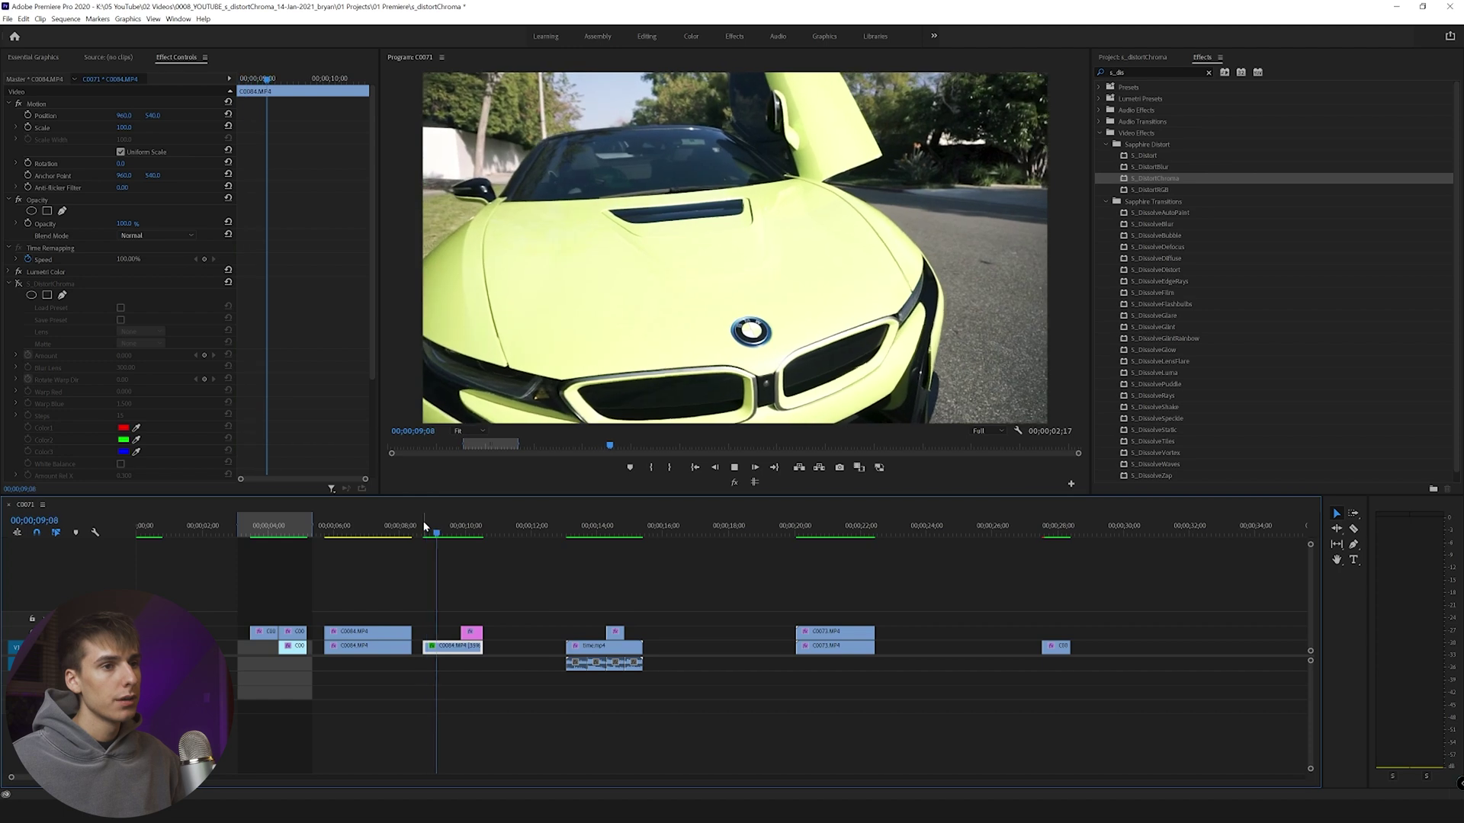
{"action": "left_click_drag", "start_coordinate": [442, 528], "coordinate": [458, 536]}
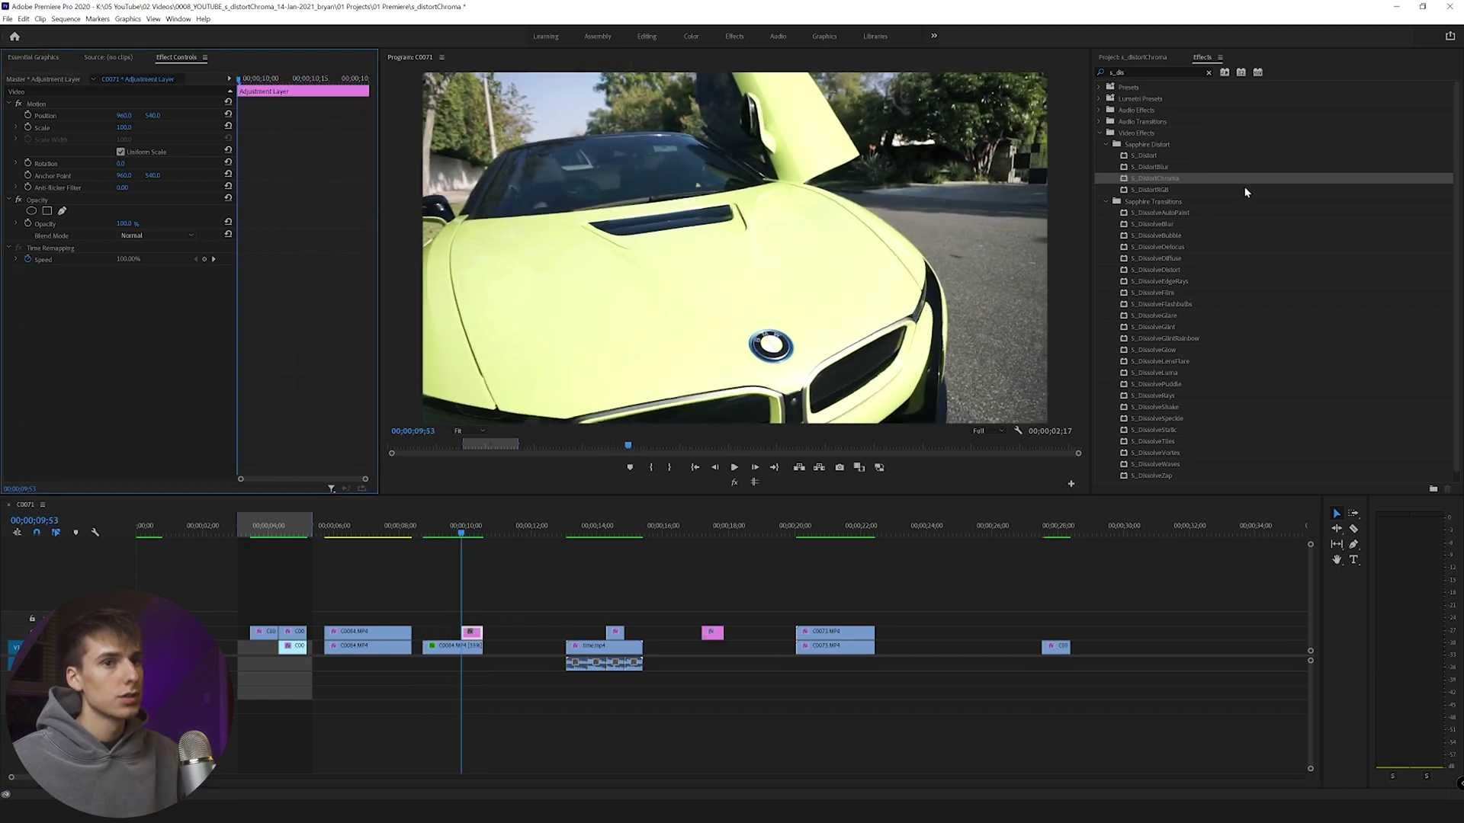
{"action": "left_click", "coordinate": [1144, 57]}
{"action": "right_click", "coordinate": [1222, 344]}
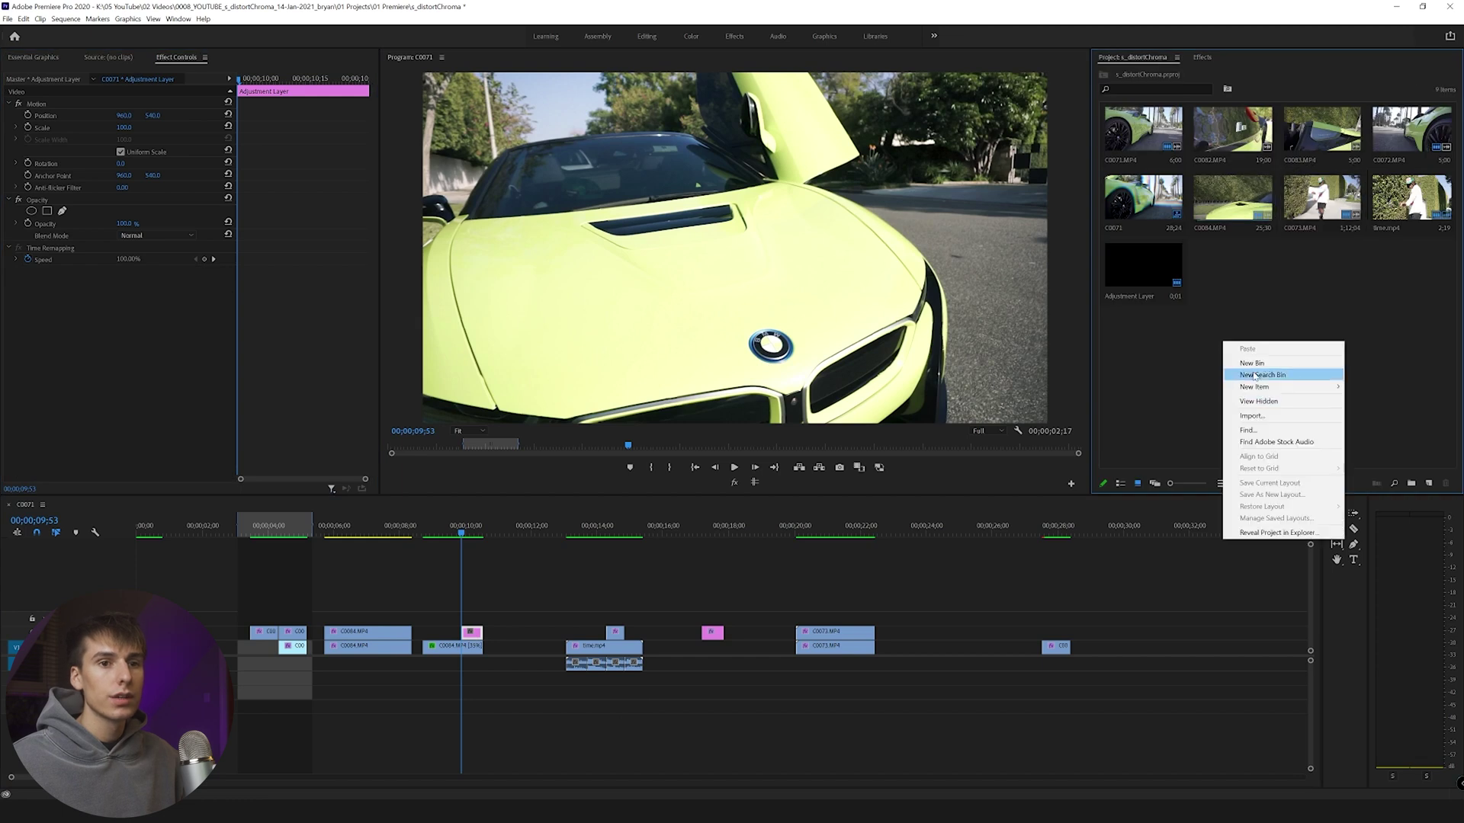
{"action": "mouse_move", "coordinate": [1266, 386]}
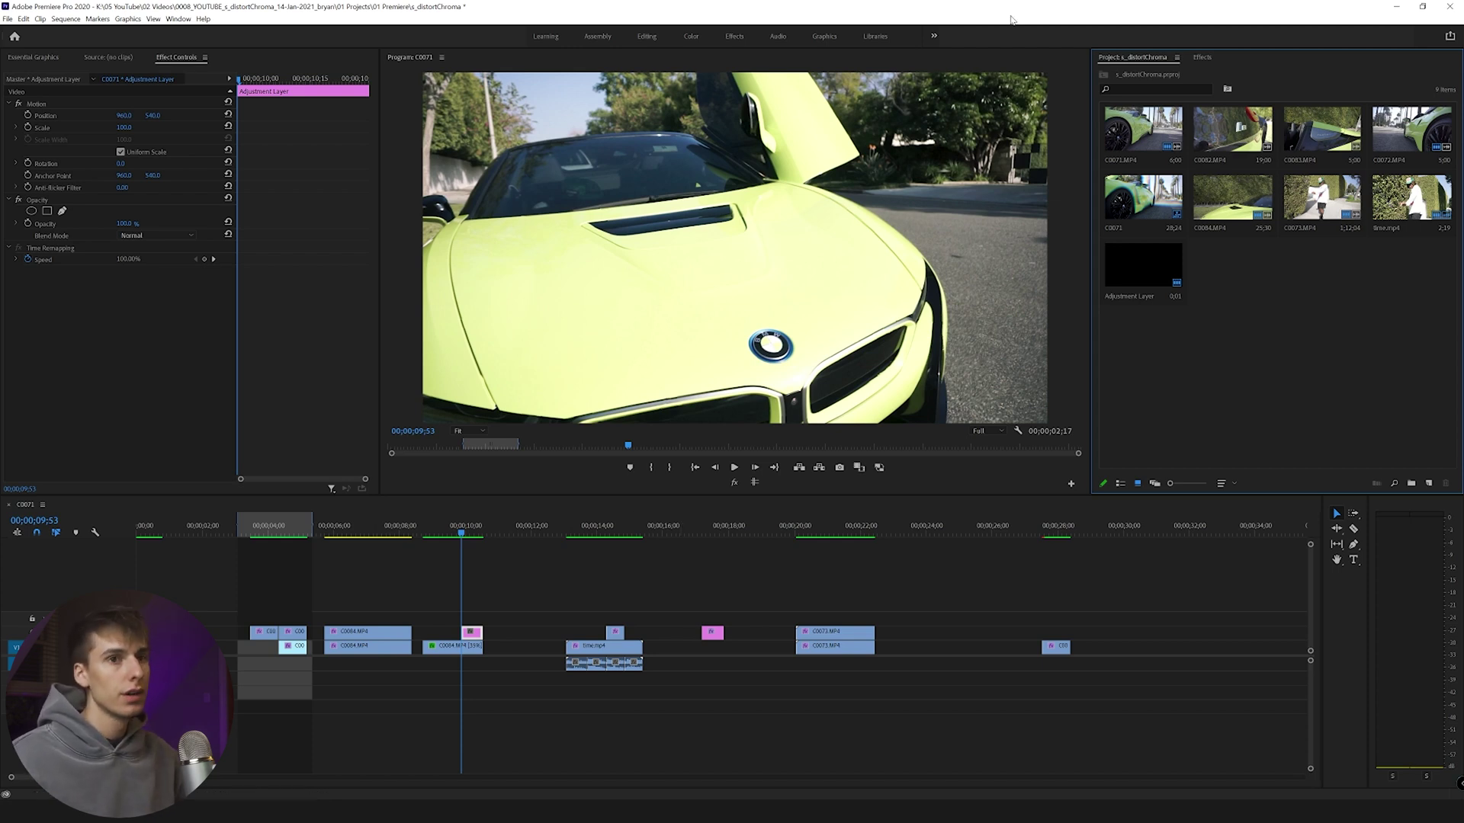
- Apply S_DistortChroma to the adjustment layer above the car-hood clip, with Blur Lens 300 and Warp Blue 1.5
{"action": "left_click", "coordinate": [1201, 57]}
{"action": "left_click_drag", "start_coordinate": [487, 578], "coordinate": [473, 633]}
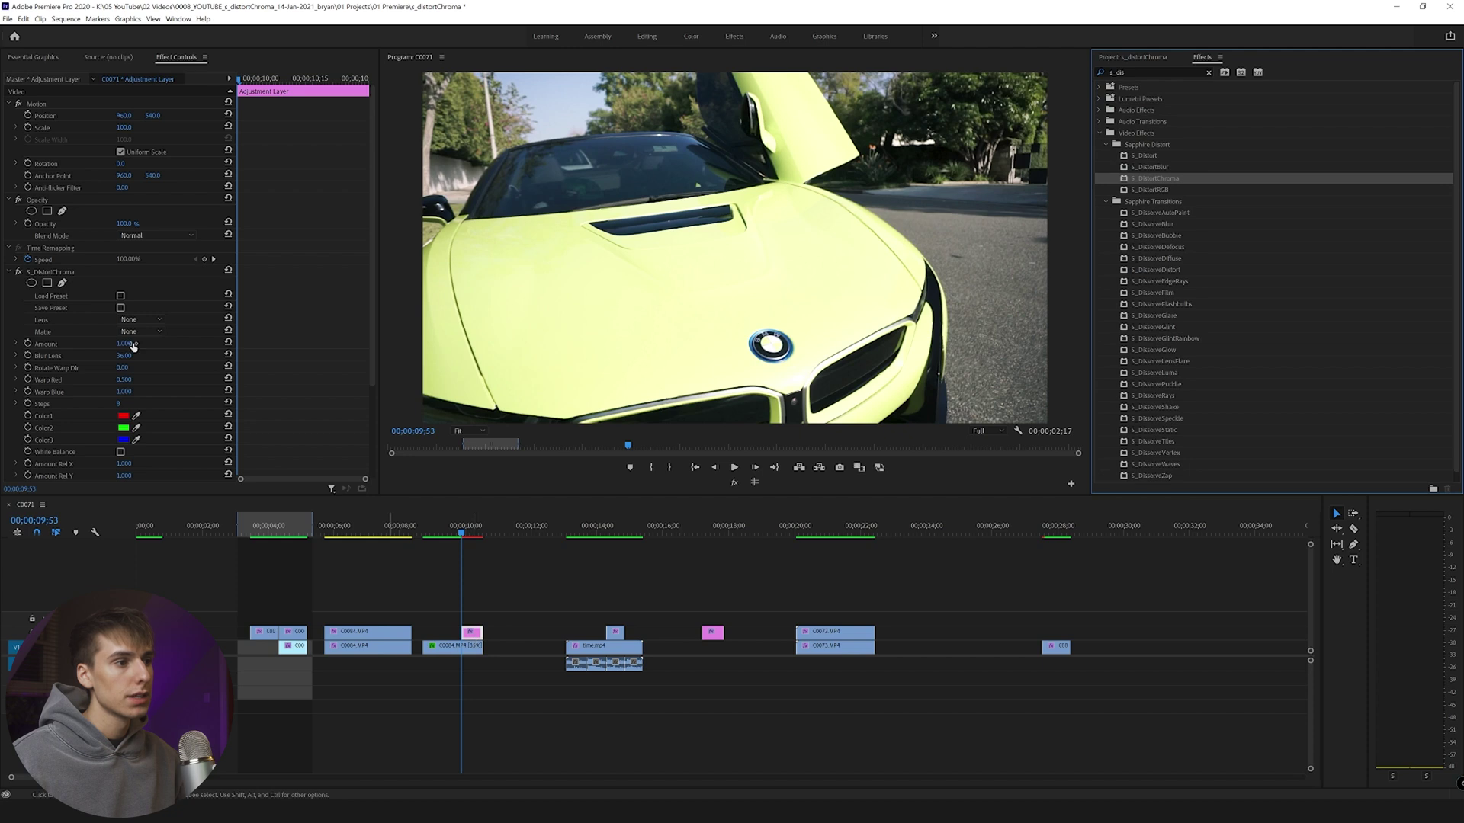
{"action": "left_click", "coordinate": [126, 355]}
{"action": "type", "text": "300"}
{"action": "key", "text": "Return"}
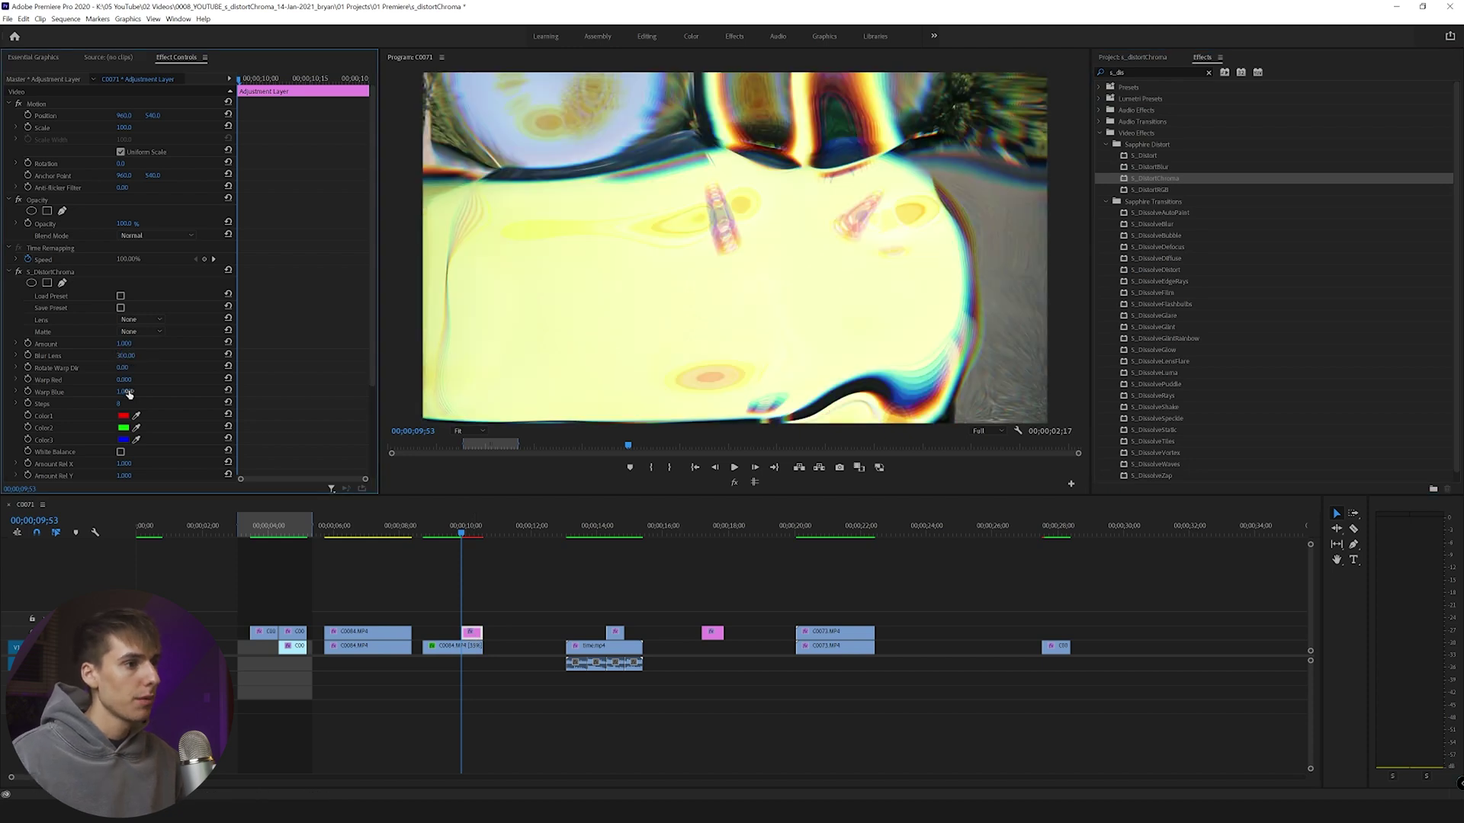
{"action": "left_click", "coordinate": [124, 391]}
{"action": "type", "text": "1.5"}
{"action": "key", "text": "Return"}
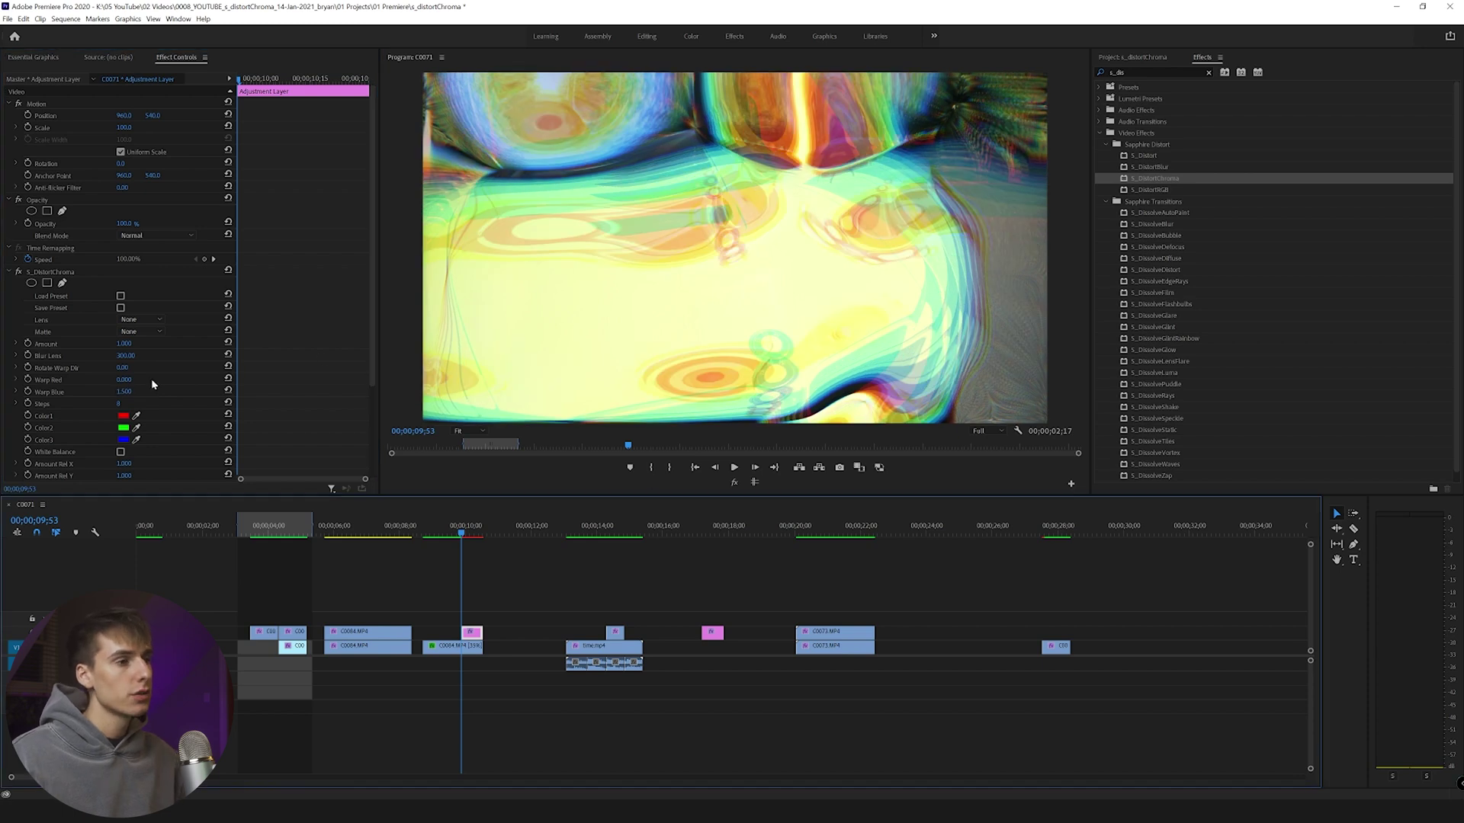
- At the adjustment layer's start, 00;00;09;53, set Amount to 0 and enable keyframing for Amount and Rotate Warp Dir
{"action": "left_click", "coordinate": [124, 343]}
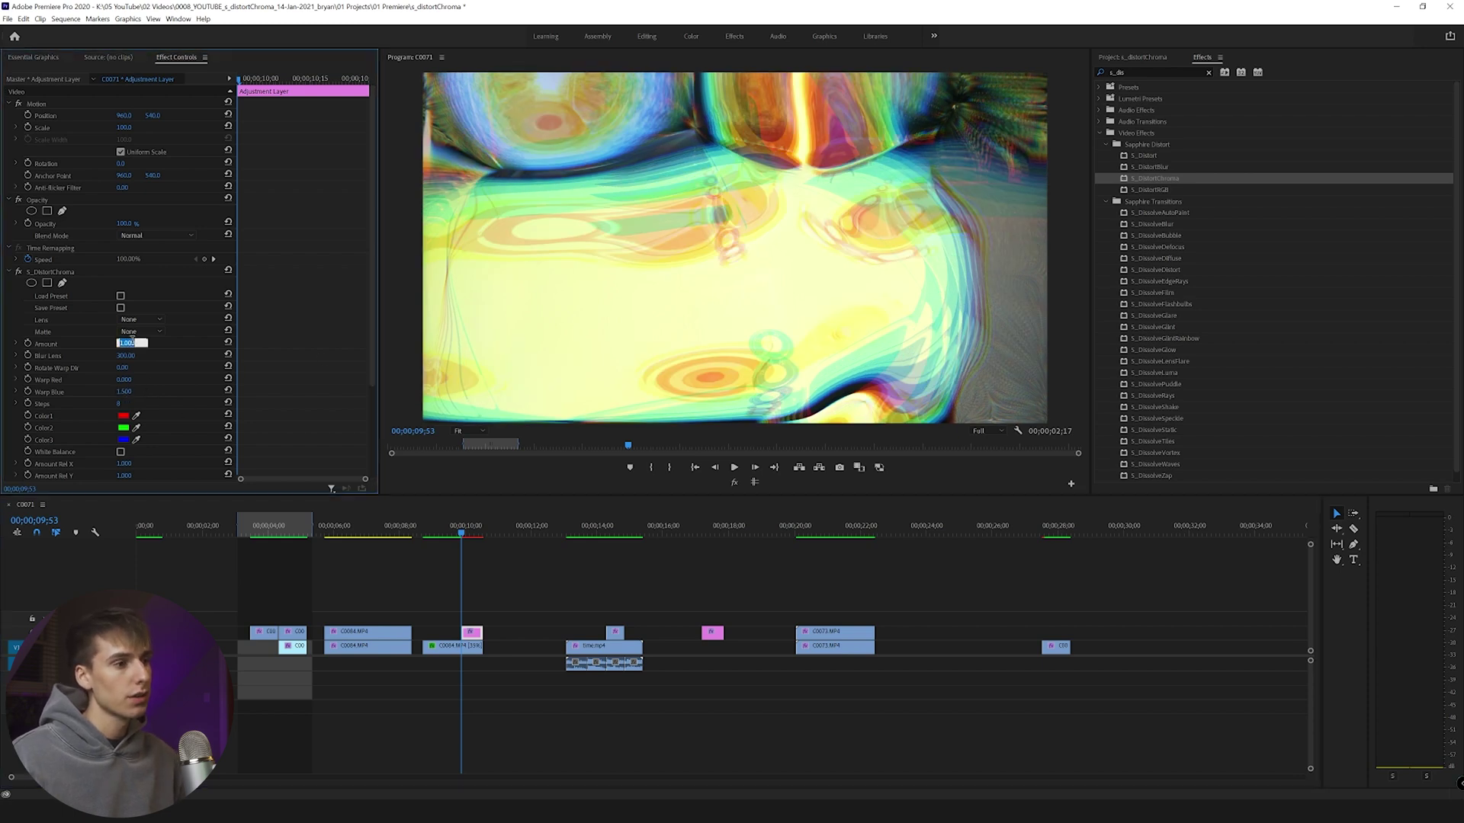
{"action": "type", "text": "0"}
{"action": "key", "text": "Return"}
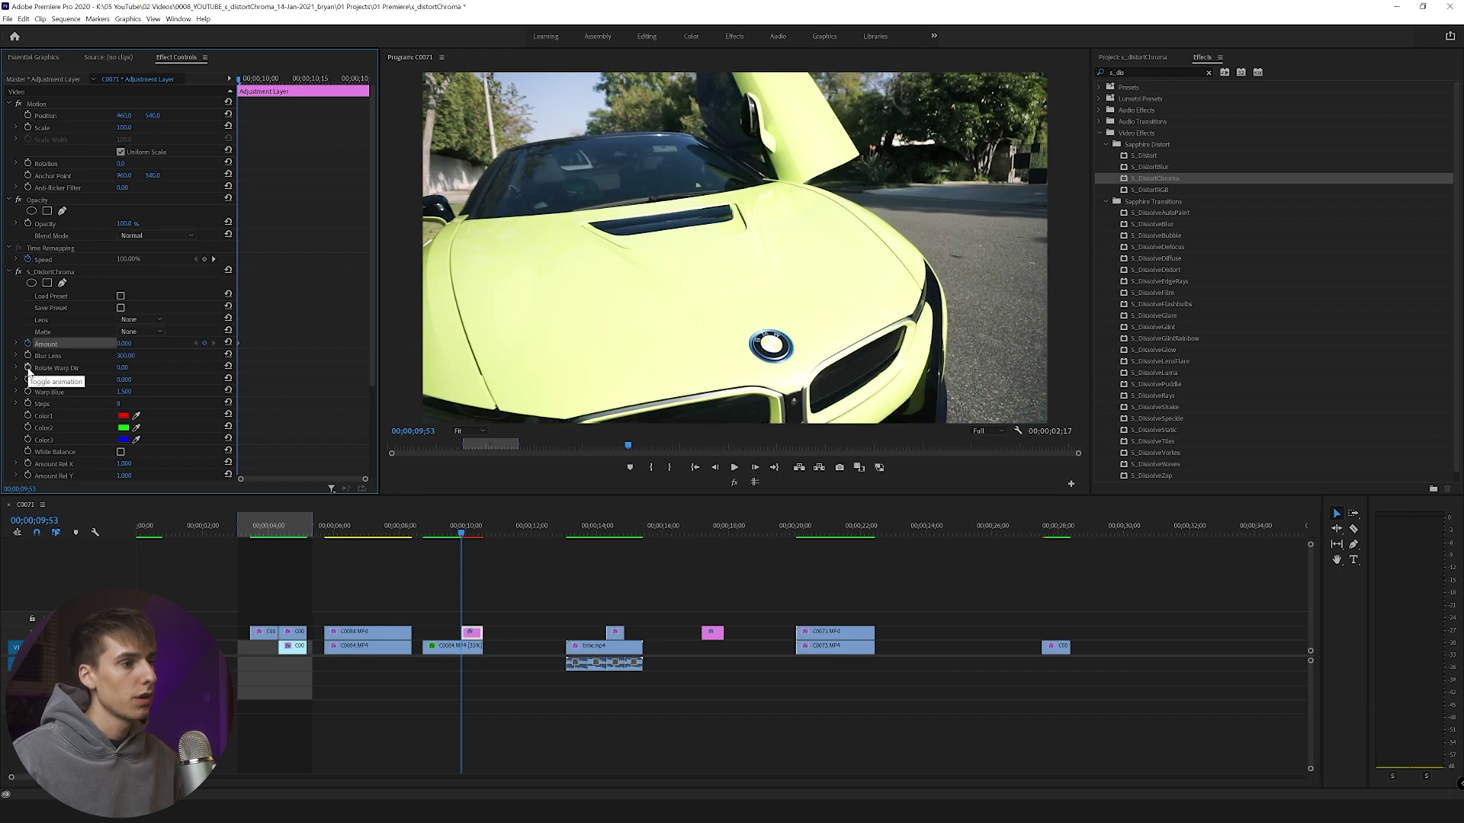
{"action": "left_click", "coordinate": [29, 369]}
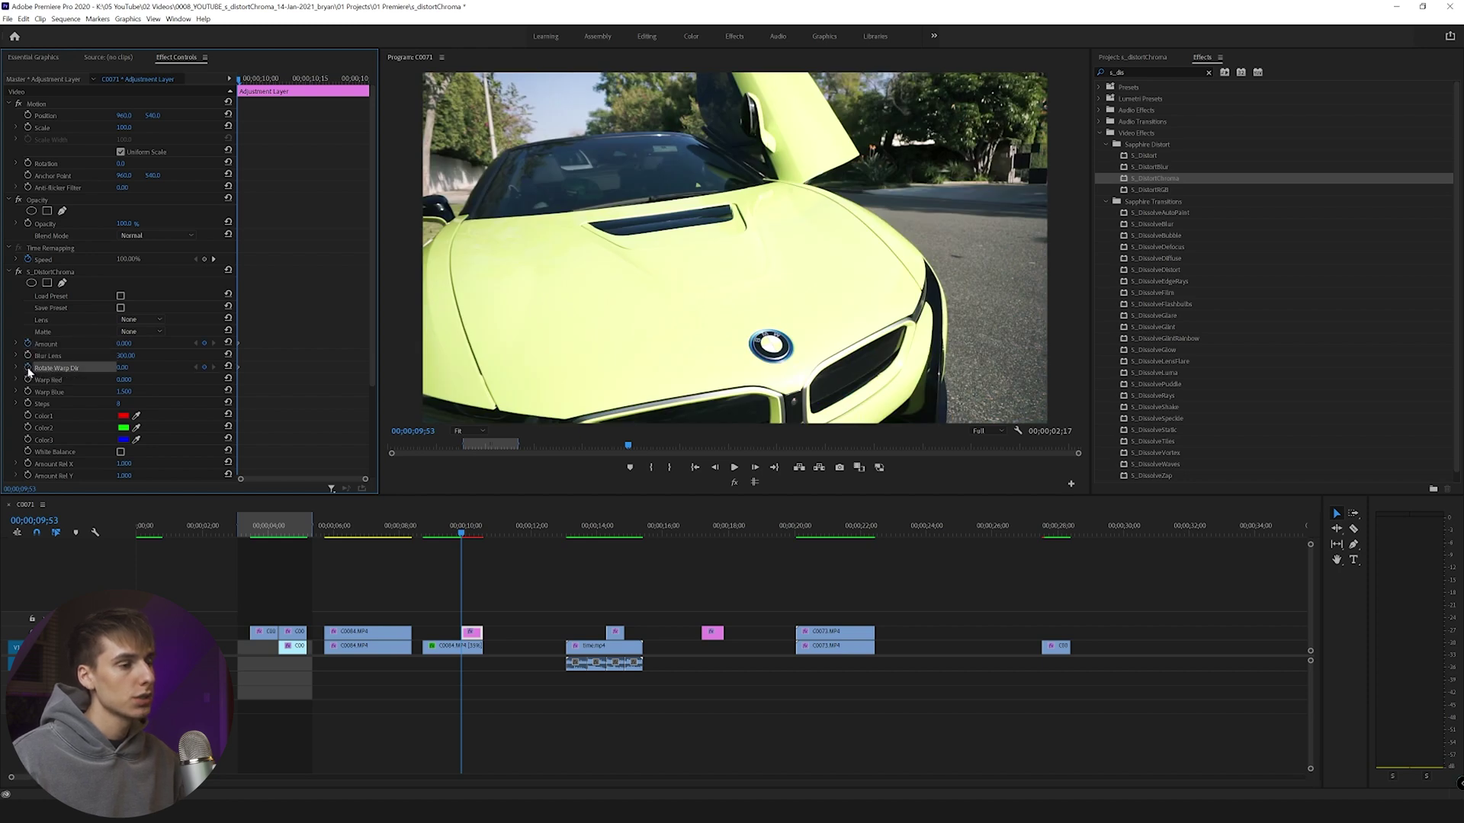
- Set Amount to -0.35 at the adjustment layer's last frame, 00;00;10;32
{"action": "left_click", "coordinate": [757, 468]}
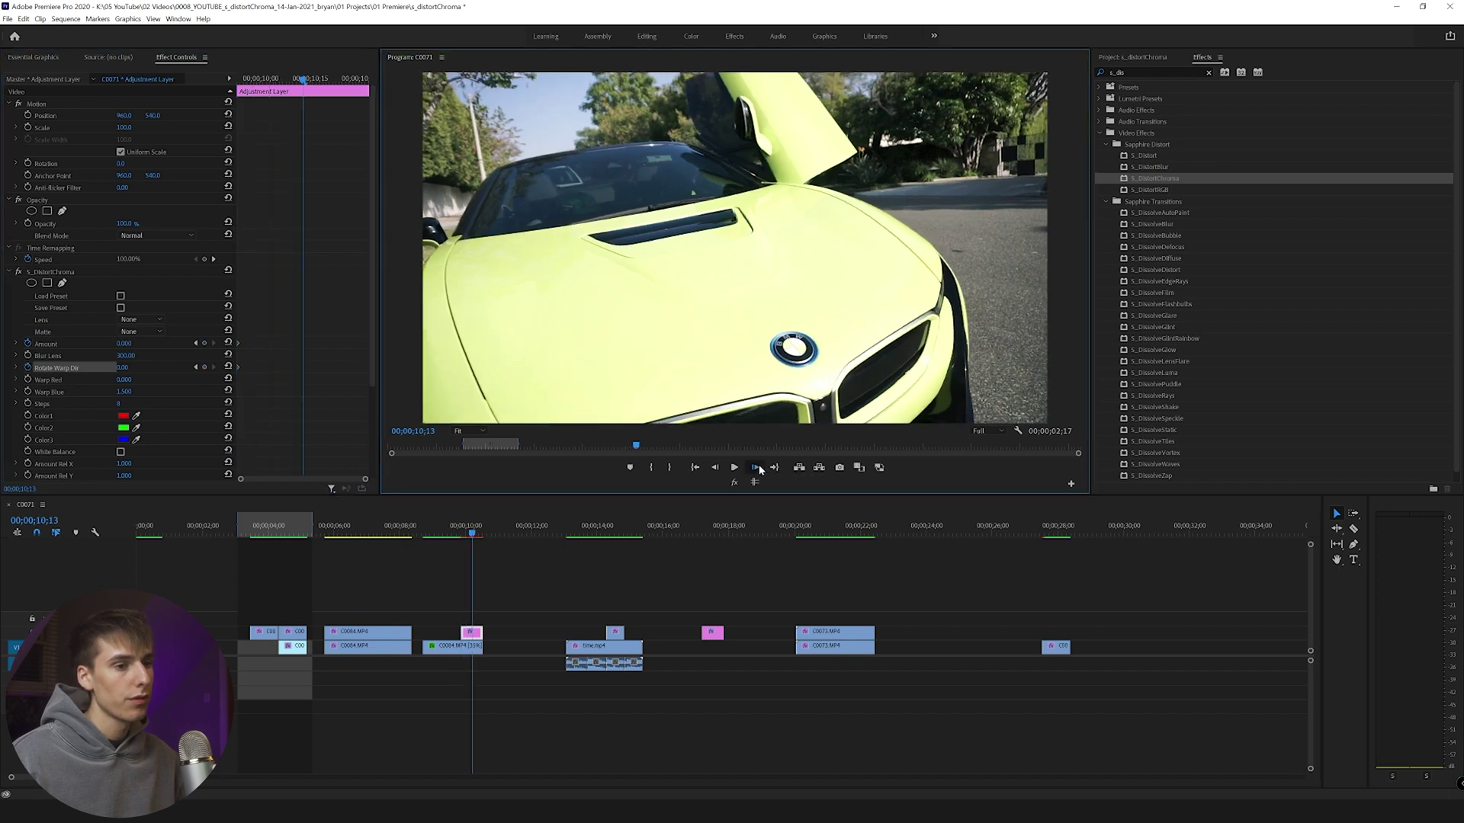
{"action": "key", "text": "Up"}
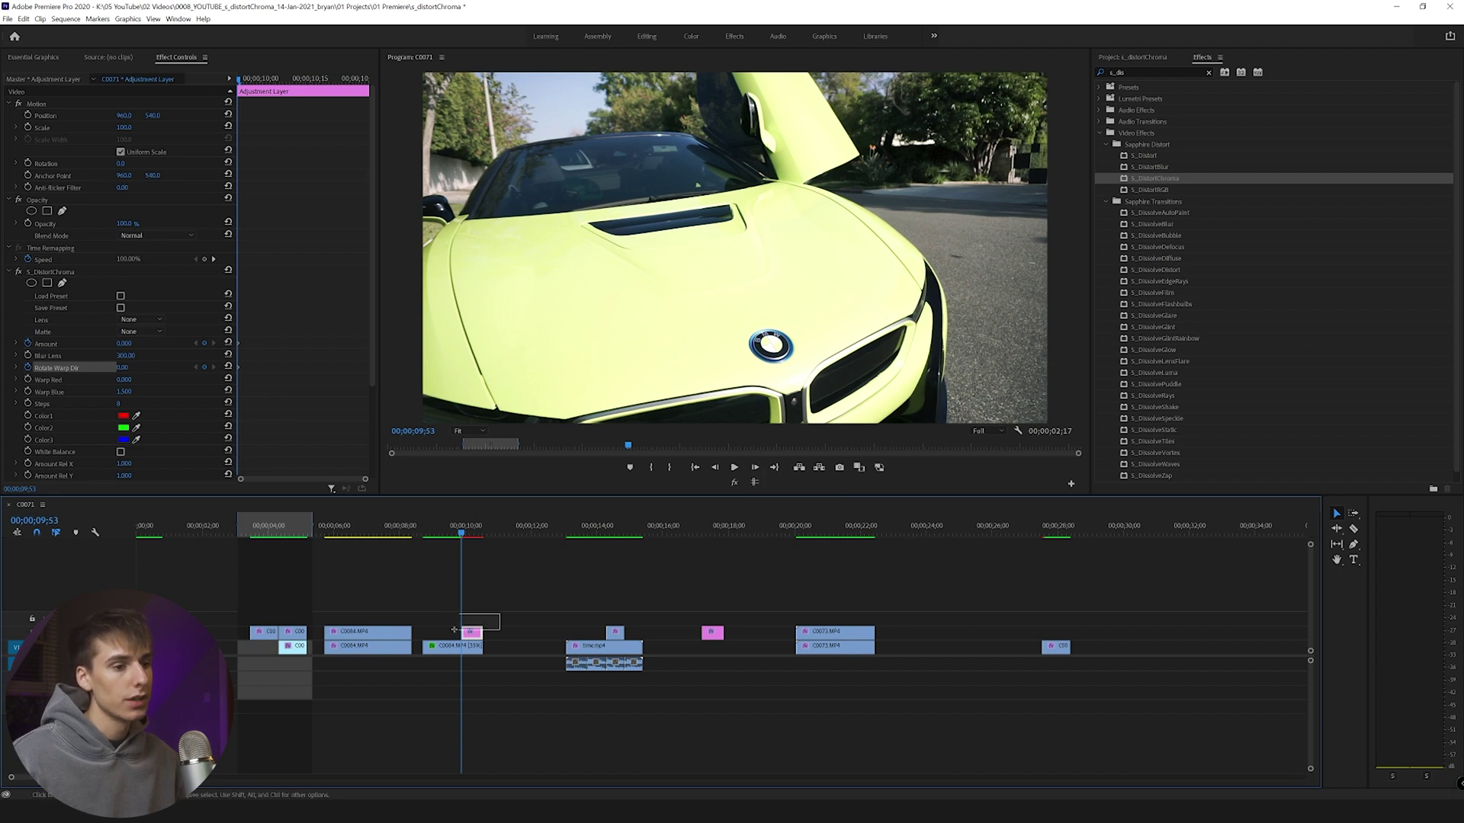
{"action": "left_click", "coordinate": [754, 468]}
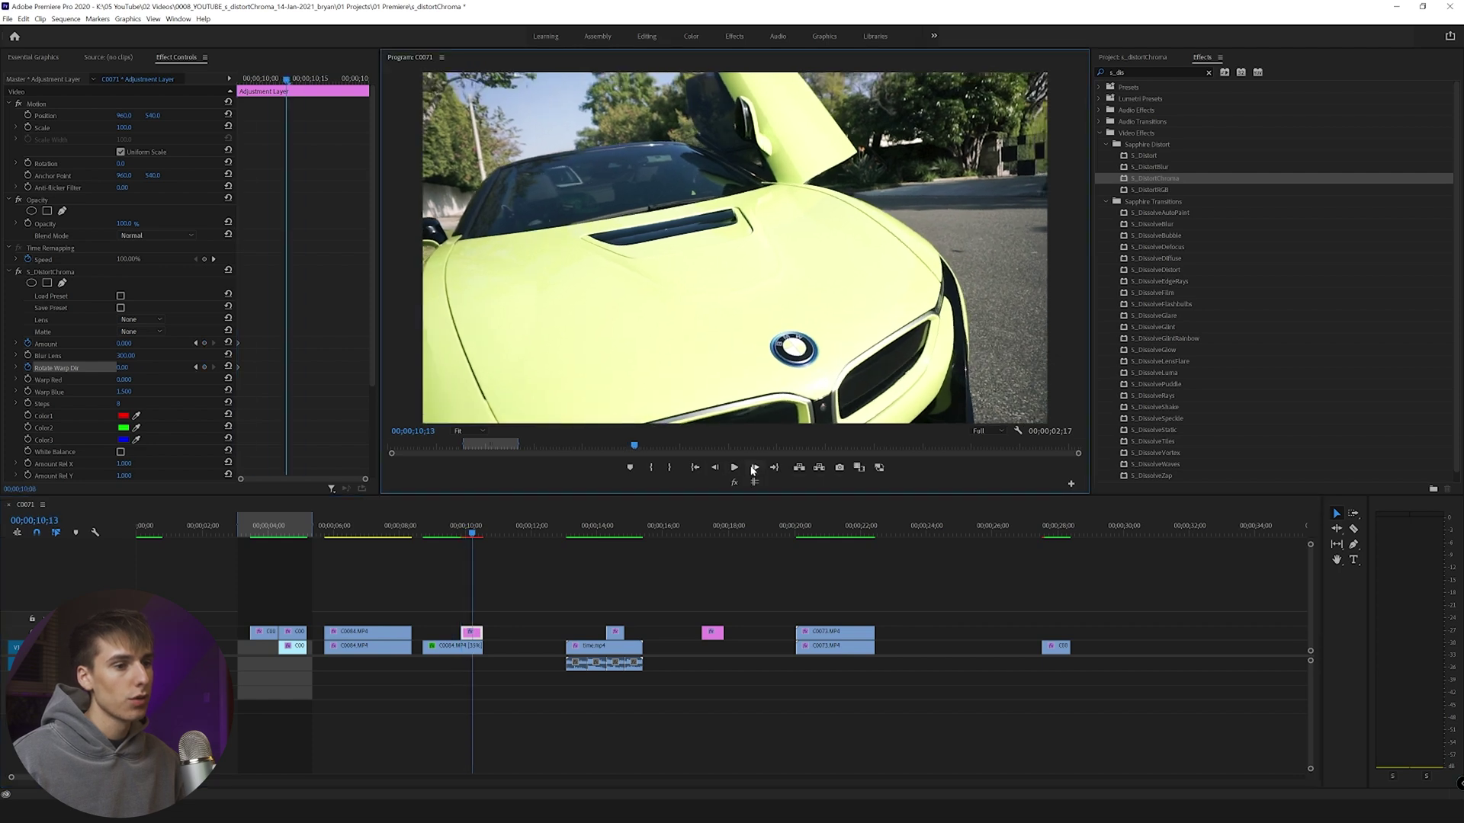
{"action": "left_click", "coordinate": [754, 467], "text": "shift"}
{"action": "left_click", "coordinate": [598, 540]}
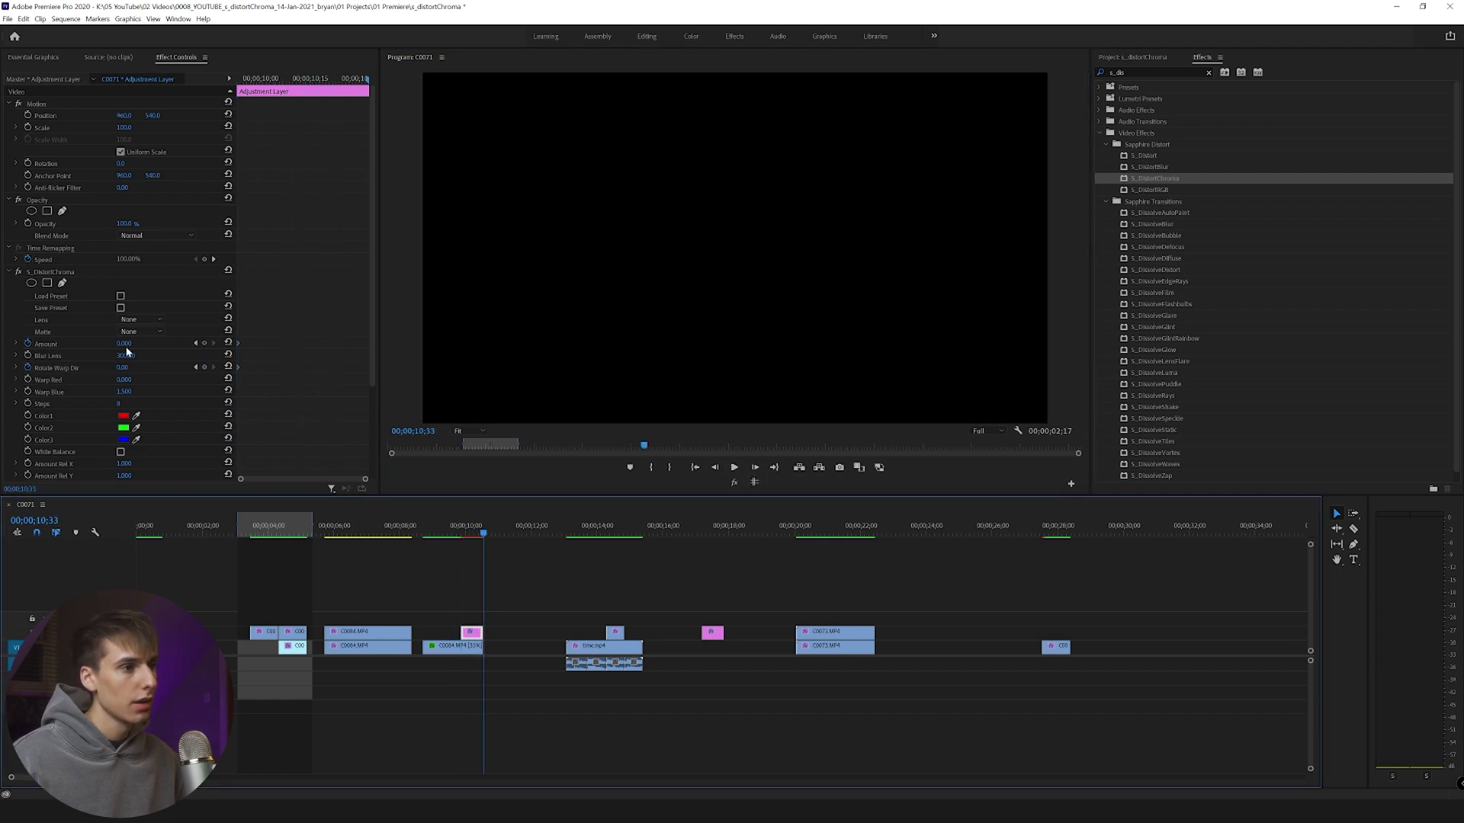
{"action": "left_click", "coordinate": [716, 468]}
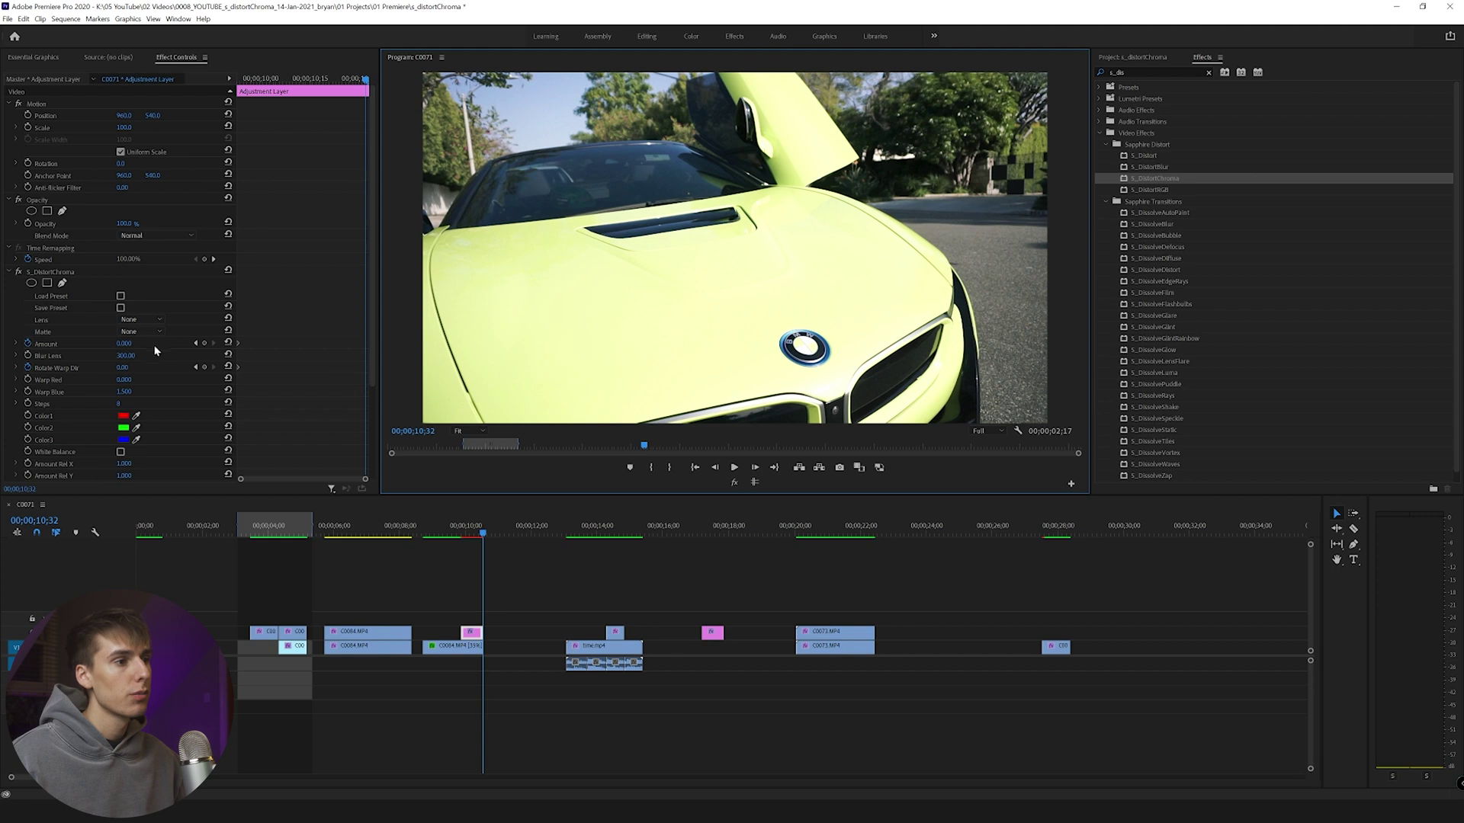
{"action": "left_click", "coordinate": [125, 343]}
{"action": "type", "text": "-358"}
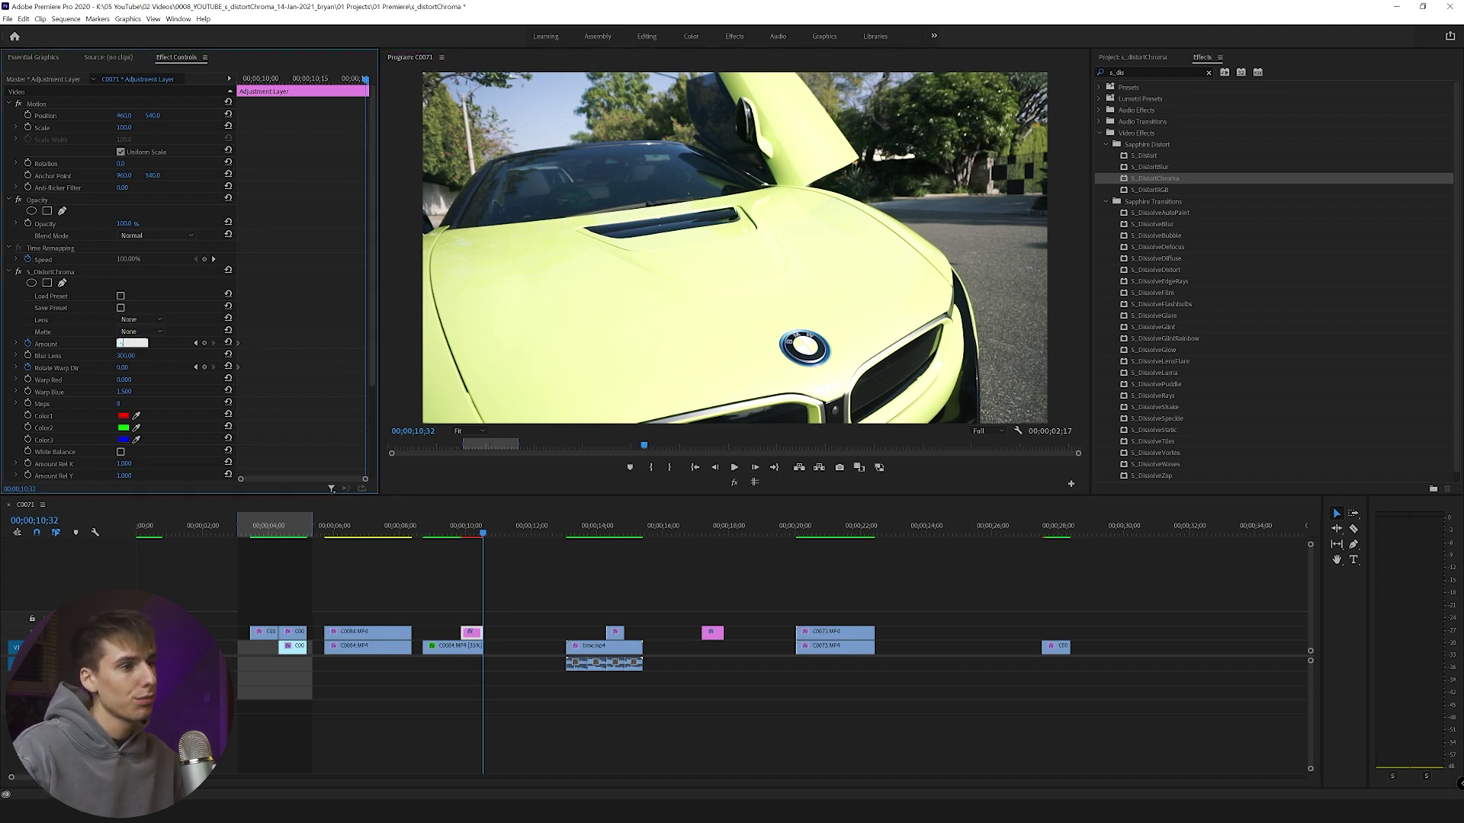
{"action": "key", "text": "Return"}
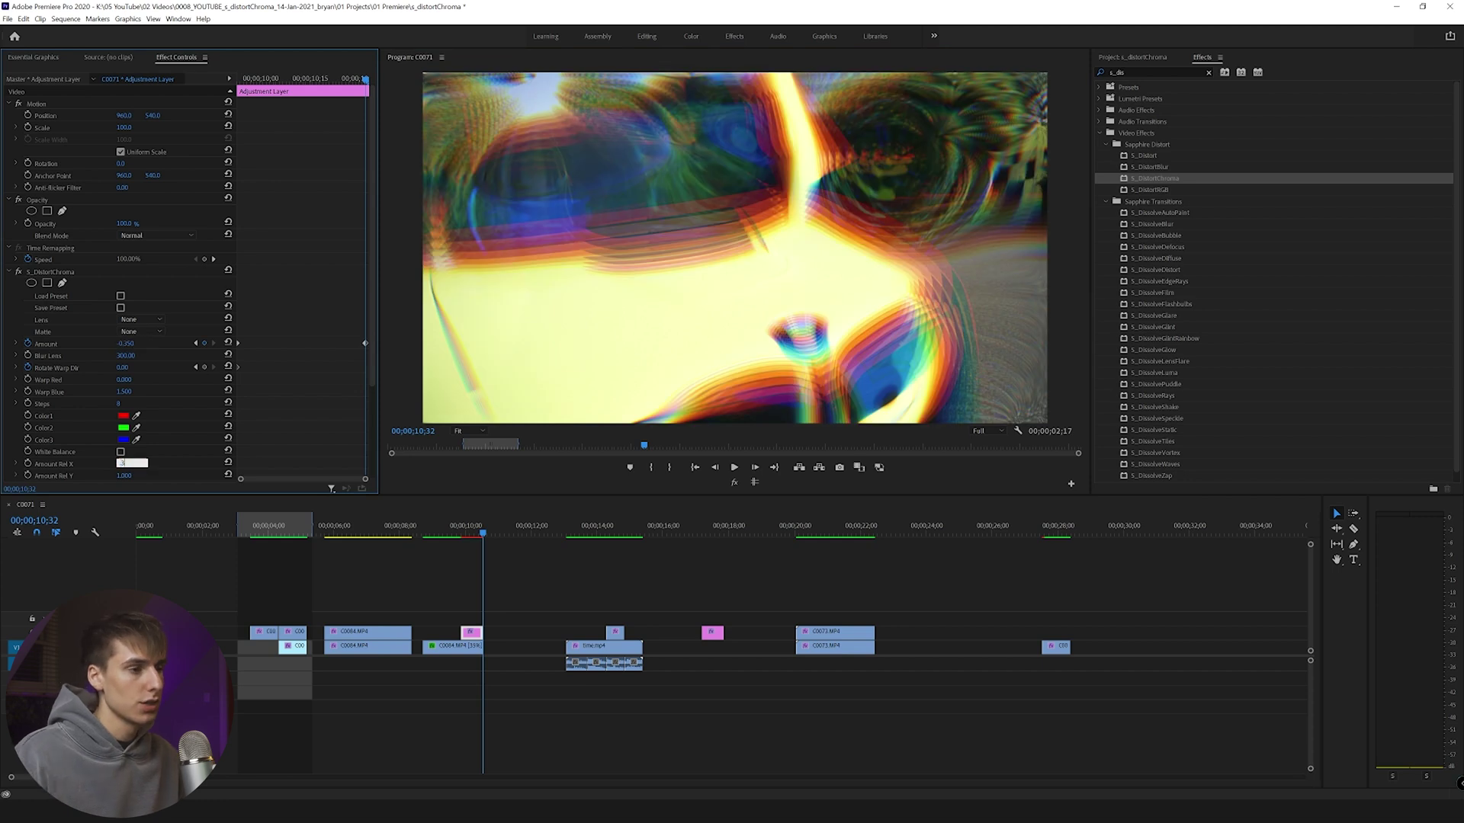
- Set Amount Rel X and Y to 0.3 and the ending Rotate Warp Dir to 29, aligning both end keyframes with the layer's end
{"action": "left_click", "coordinate": [131, 476]}
{"action": "type", "text": "3"}
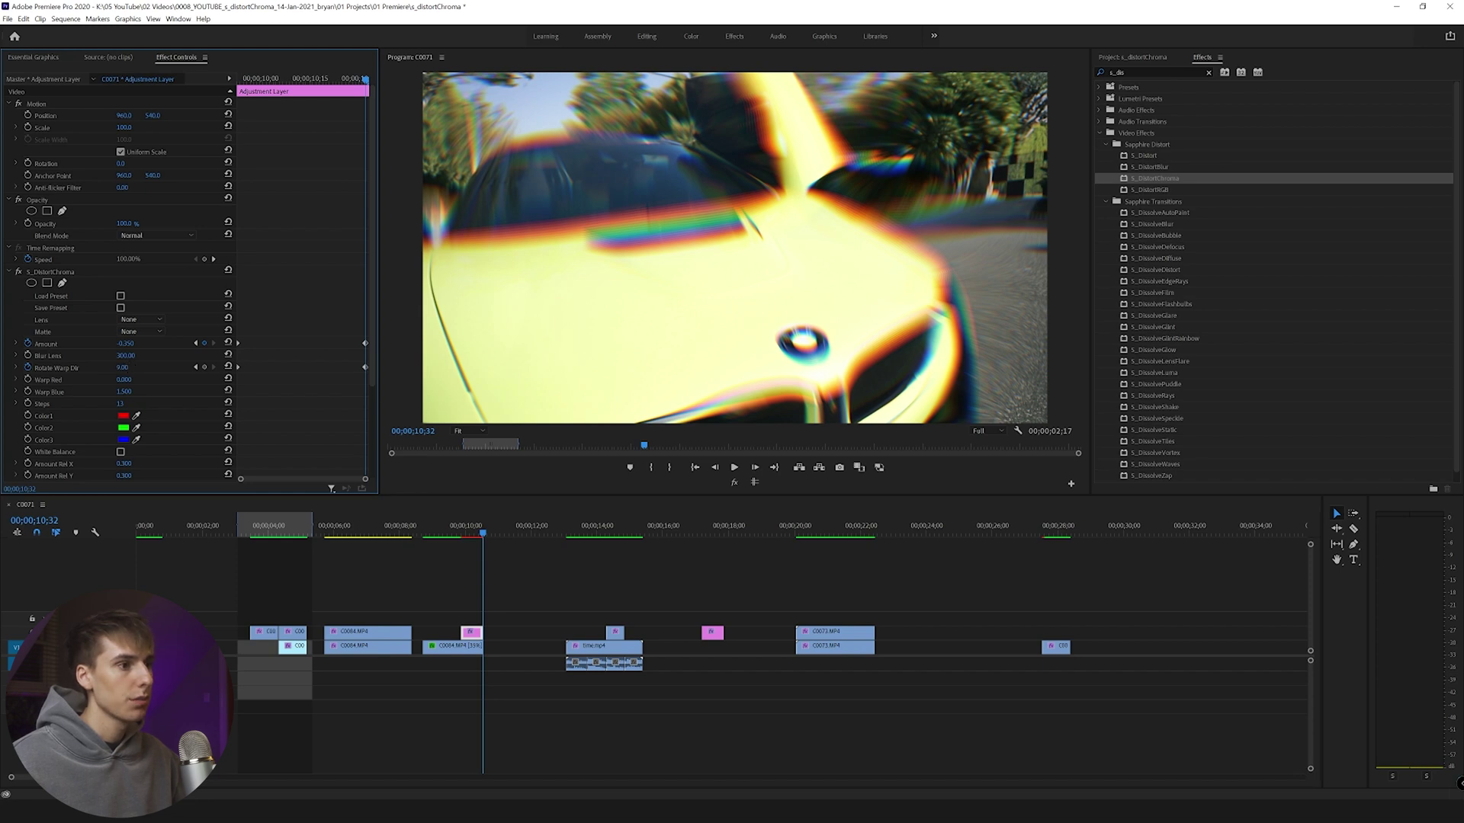
{"action": "left_click_drag", "start_coordinate": [123, 367], "coordinate": [128, 372]}
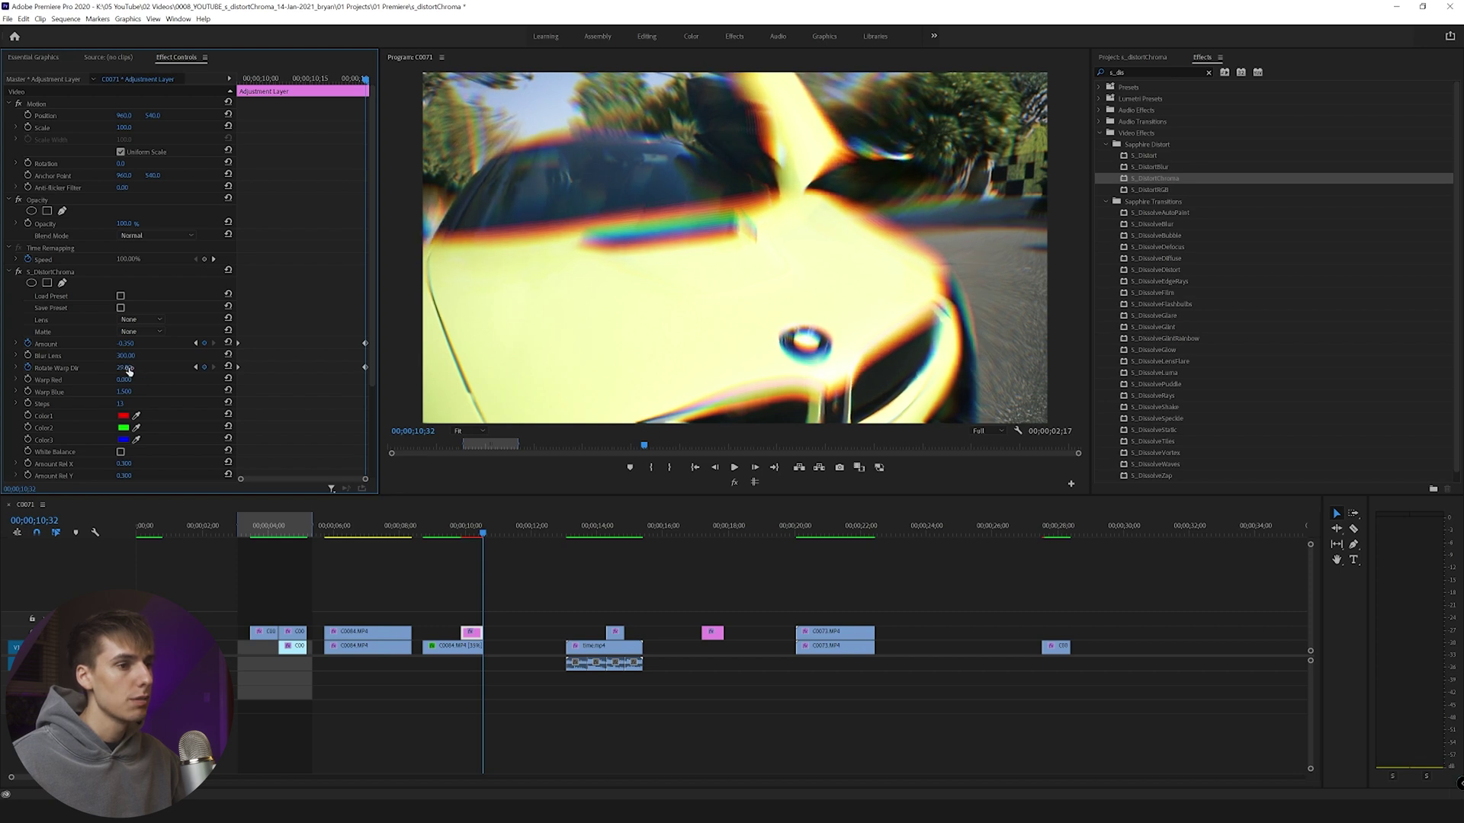
{"action": "left_click_drag", "start_coordinate": [347, 324], "coordinate": [366, 371]}
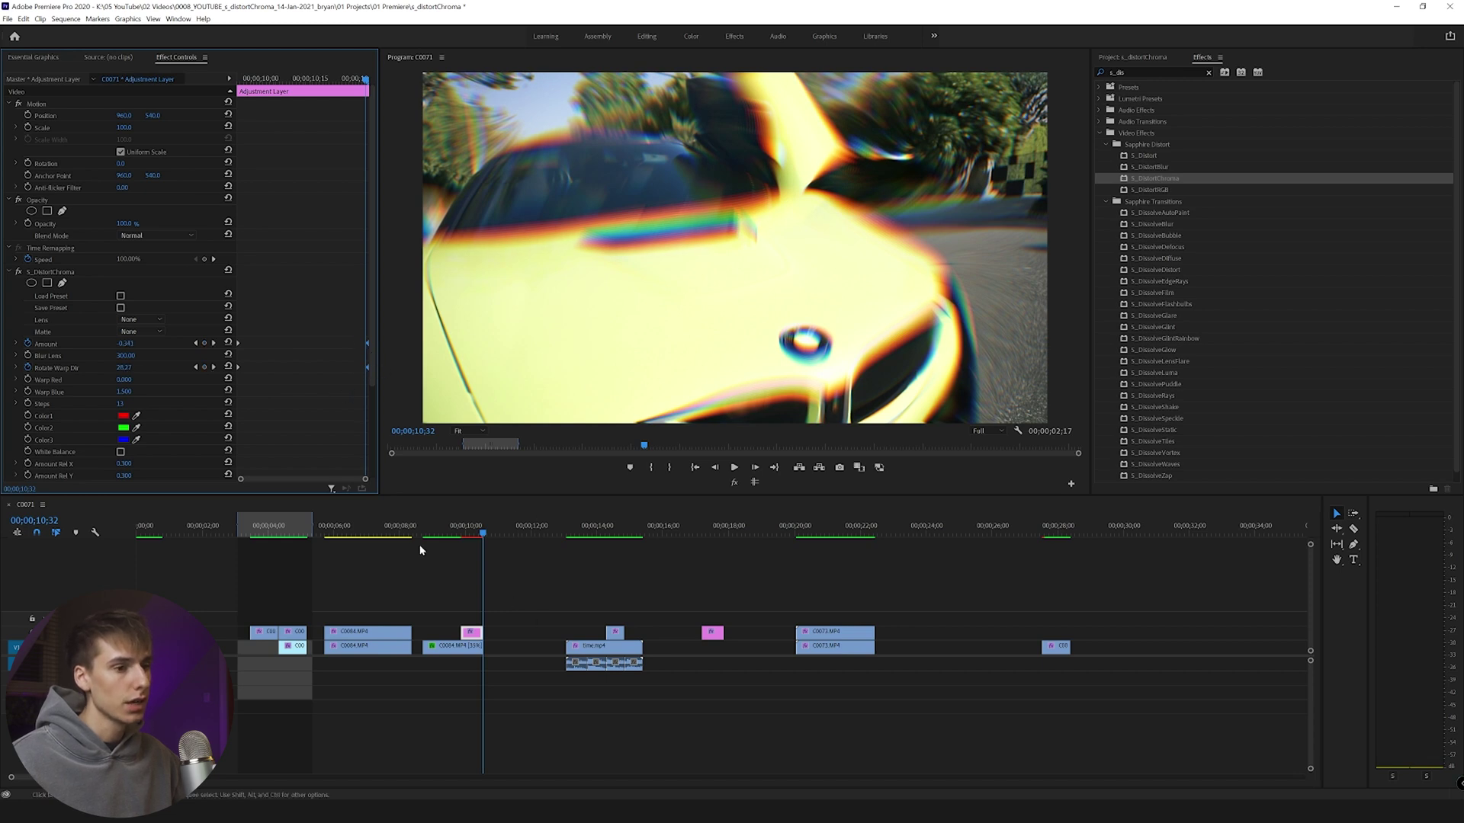
- Render the range around the car-hood clip and play back the adjustment layer's distortion
{"action": "left_click", "coordinate": [498, 526]}
{"action": "left_click", "coordinate": [453, 528]}
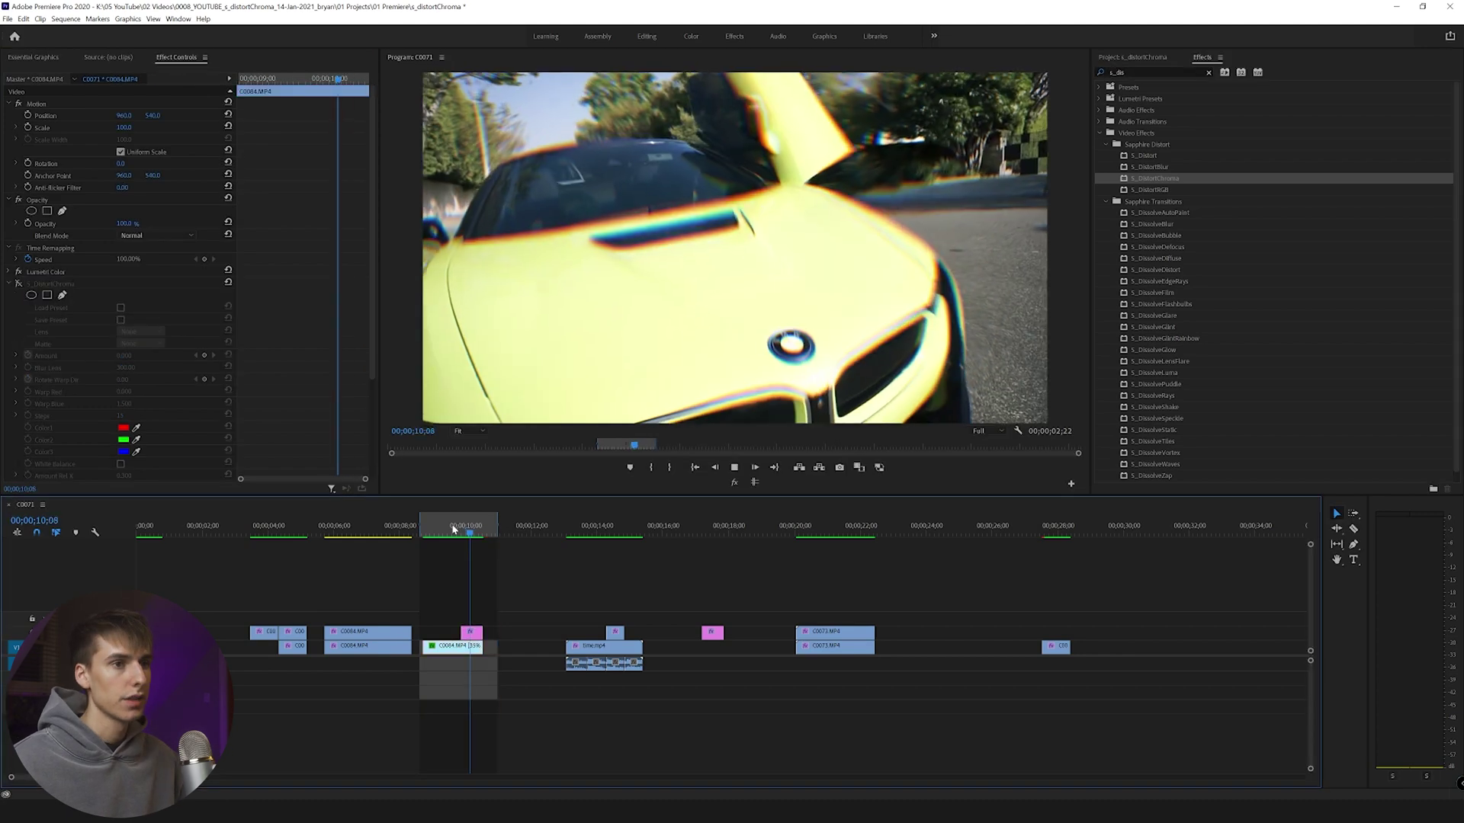
- Try a copy of the adjustment layer above the second clip pair, then move it above the end of the first short clip
{"action": "left_click", "coordinate": [477, 635]}
{"action": "left_click_drag", "start_coordinate": [477, 635], "coordinate": [363, 618]}
{"action": "mouse_move", "coordinate": [351, 534]}
{"action": "left_mouse_down"}
{"action": "mouse_move", "coordinate": [376, 538]}
{"action": "mouse_move", "coordinate": [348, 533]}
{"action": "left_mouse_up"}
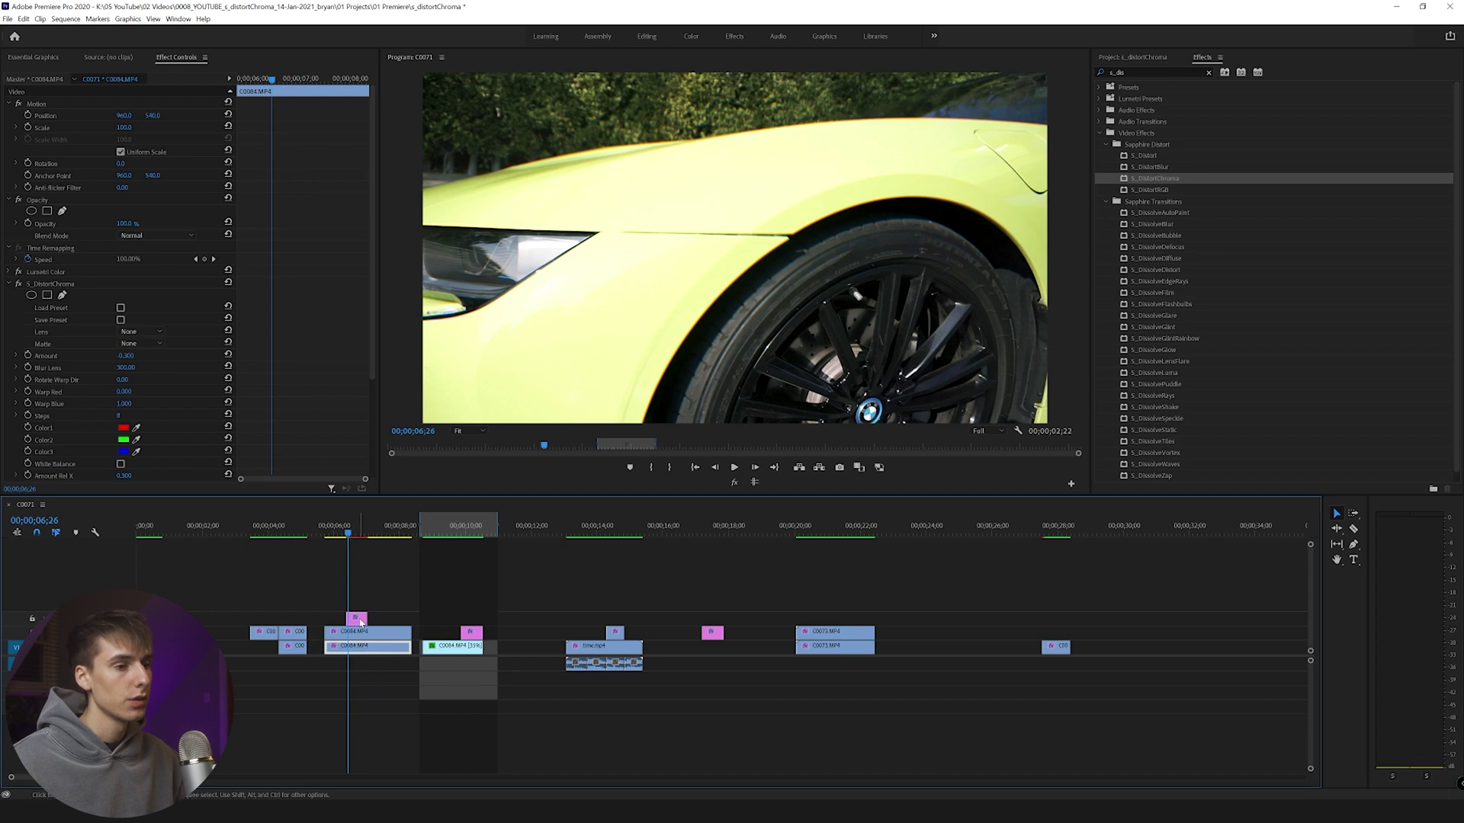
{"action": "left_click_drag", "start_coordinate": [347, 622], "coordinate": [282, 624]}
{"action": "left_click", "coordinate": [282, 535]}
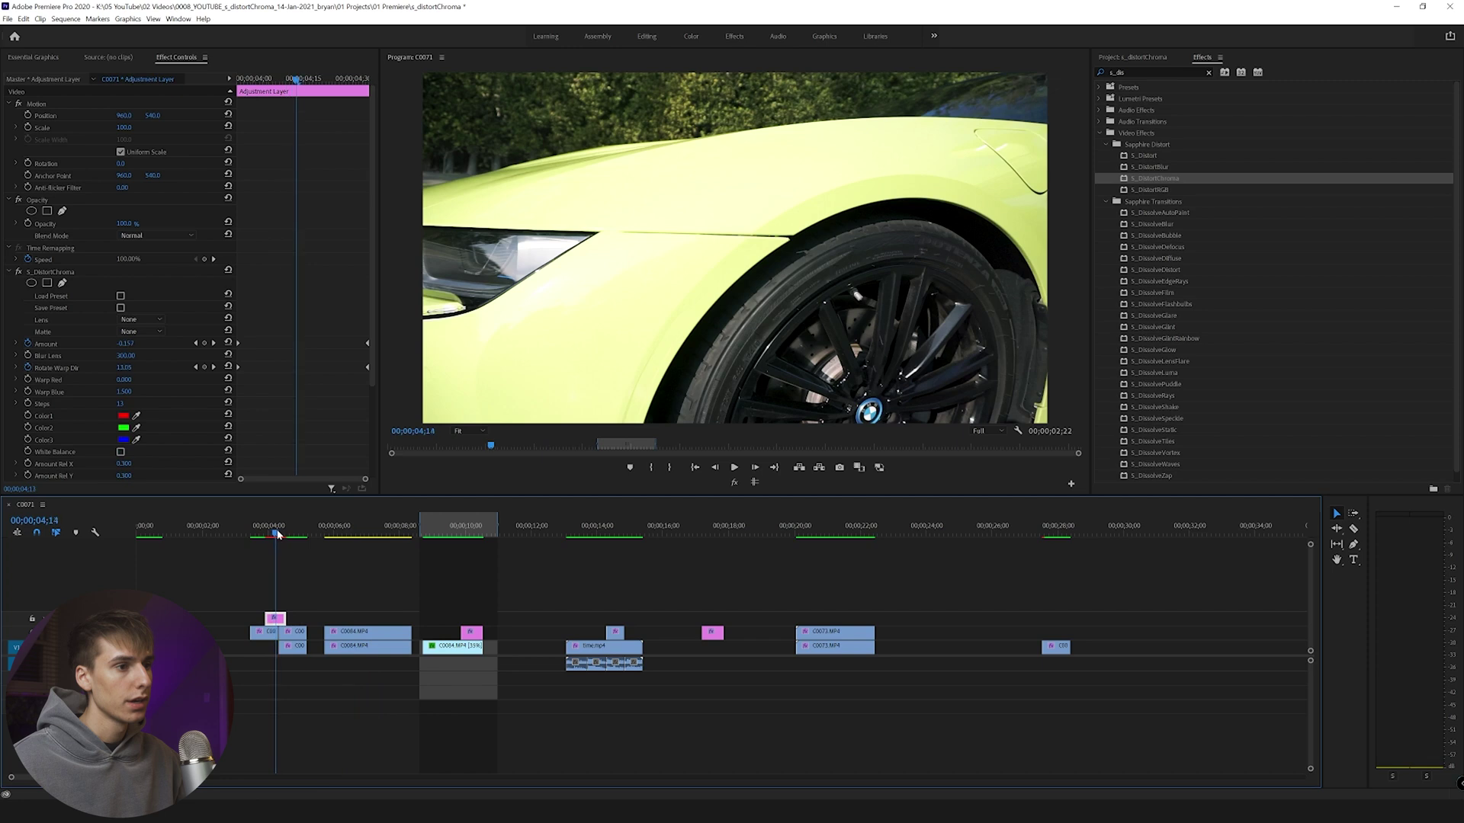
- Check the copied layer's effect at 00;00;04;09 and select its starting Amount and Rotate Warp Dir keyframes
{"action": "left_click", "coordinate": [278, 535]}
{"action": "left_click_drag", "start_coordinate": [279, 536], "coordinate": [272, 535]}
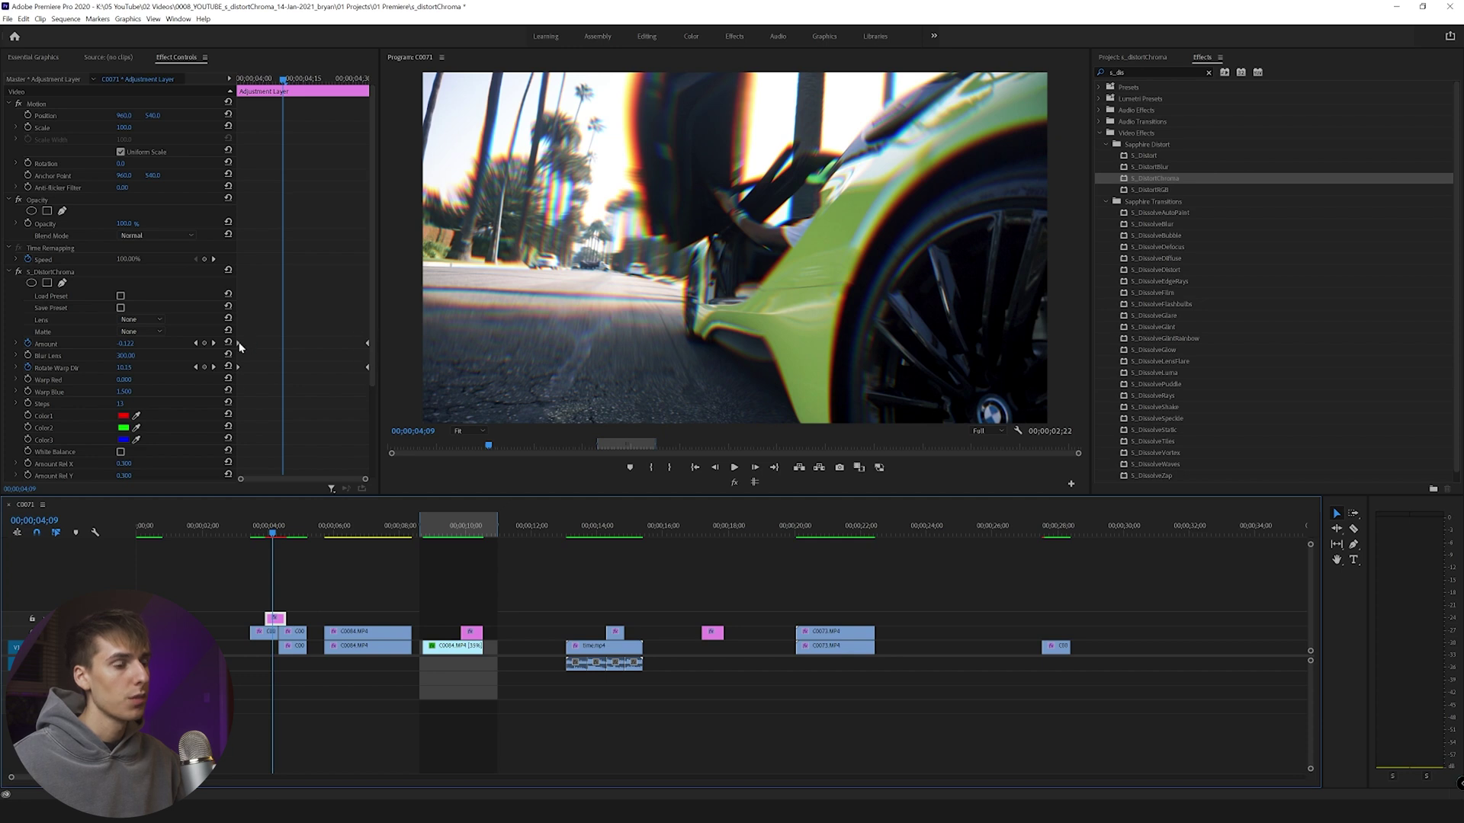
{"action": "left_click_drag", "start_coordinate": [253, 330], "coordinate": [210, 394]}
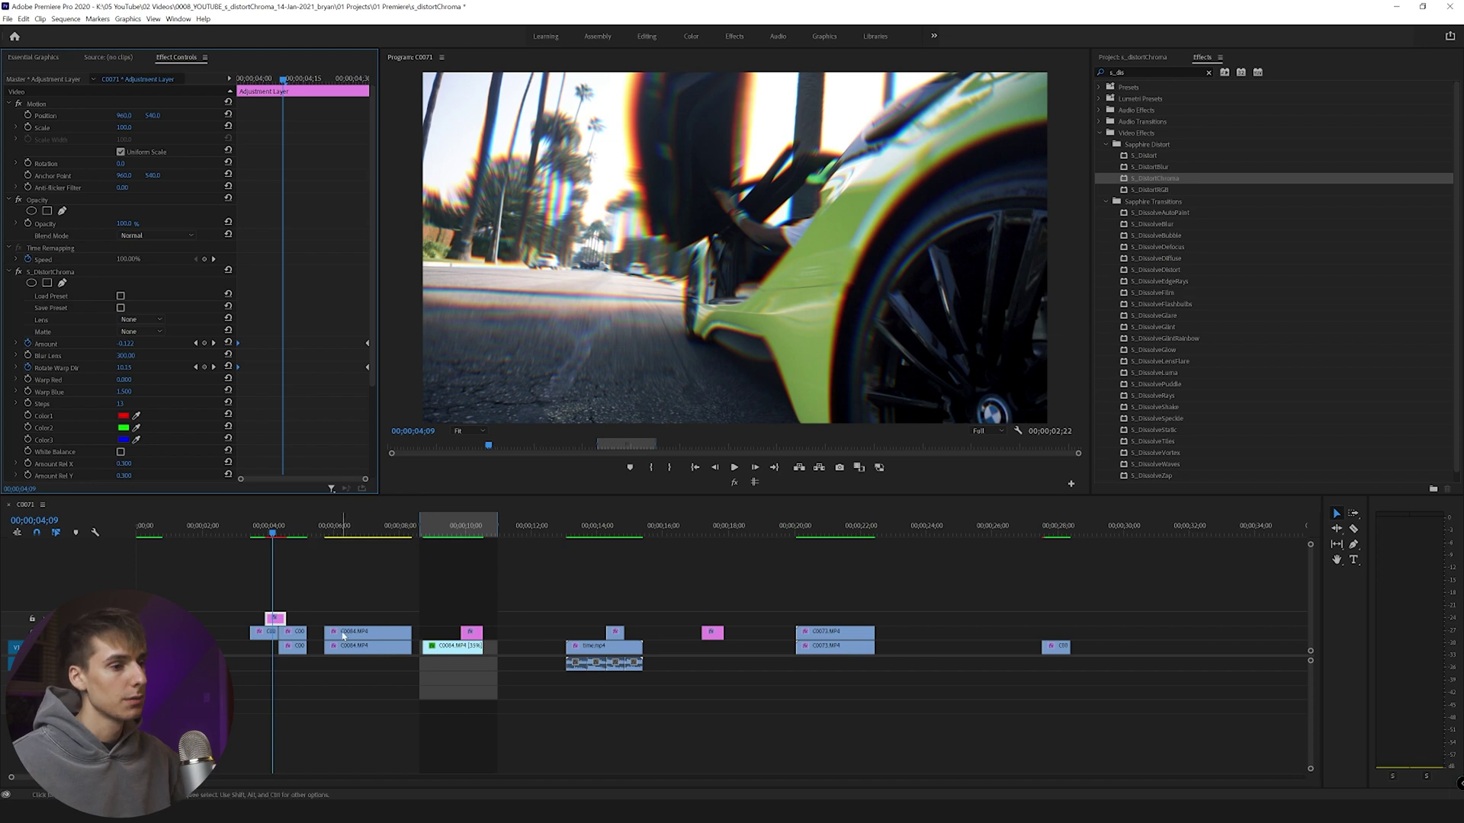
- Compare the adjustment layer's S_DistortChroma settings with those on the time.mp4 clip starting at 00;00;13;05
{"action": "left_click", "coordinate": [572, 523]}
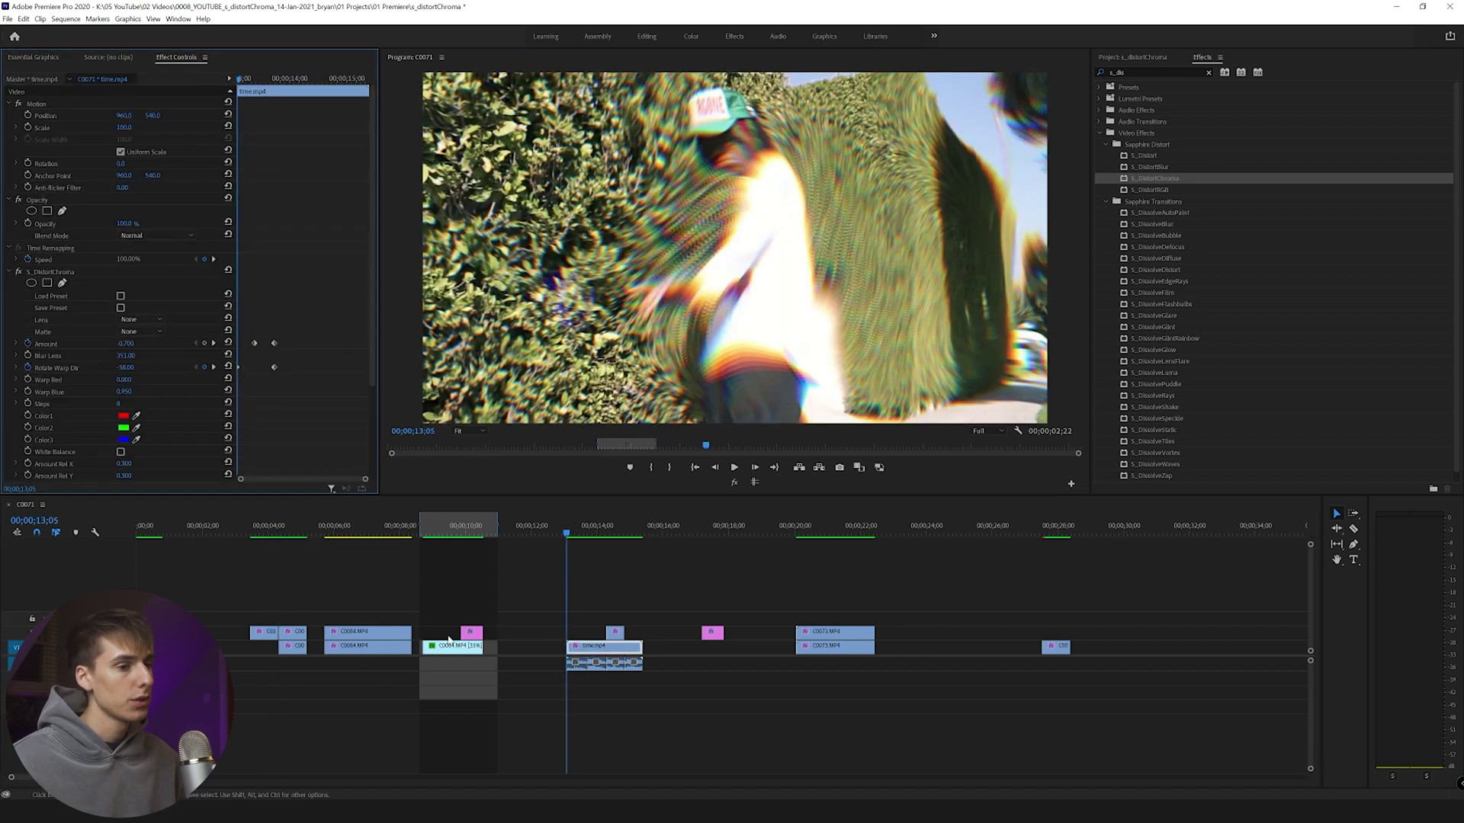
{"action": "left_click", "coordinate": [476, 633]}
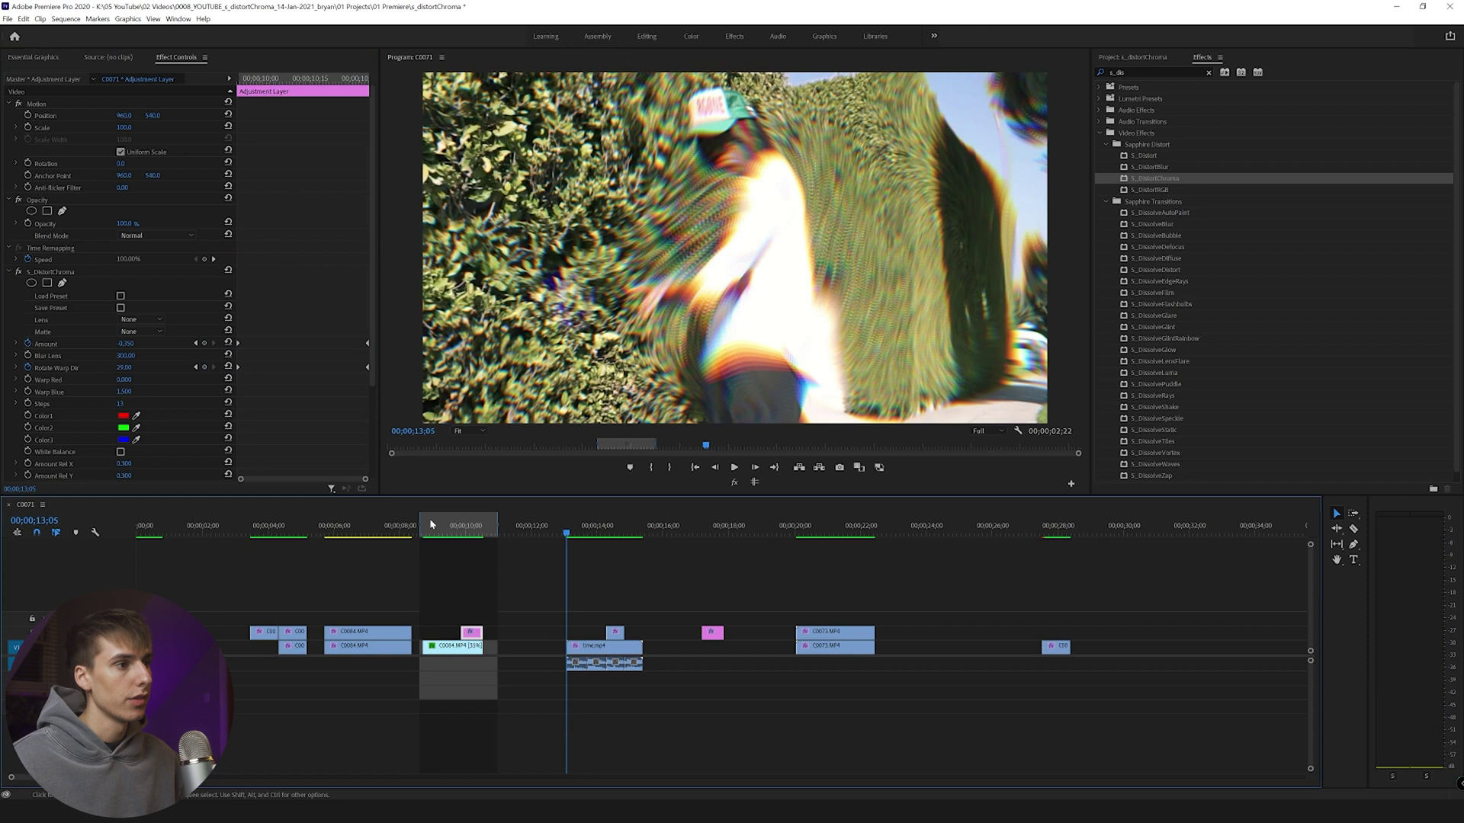
{"action": "left_click", "coordinate": [10, 269]}
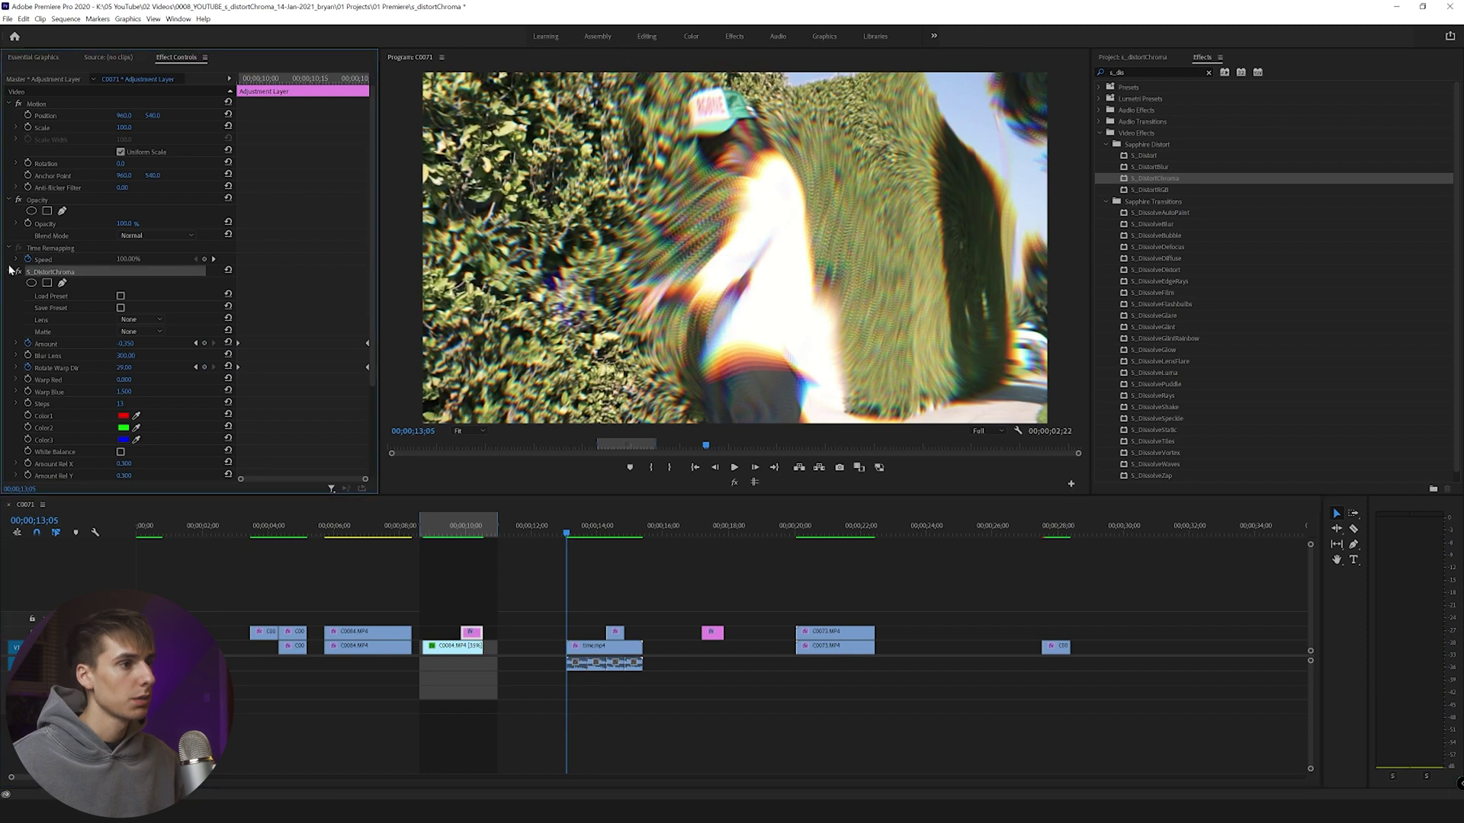
{"action": "left_click", "coordinate": [581, 646]}
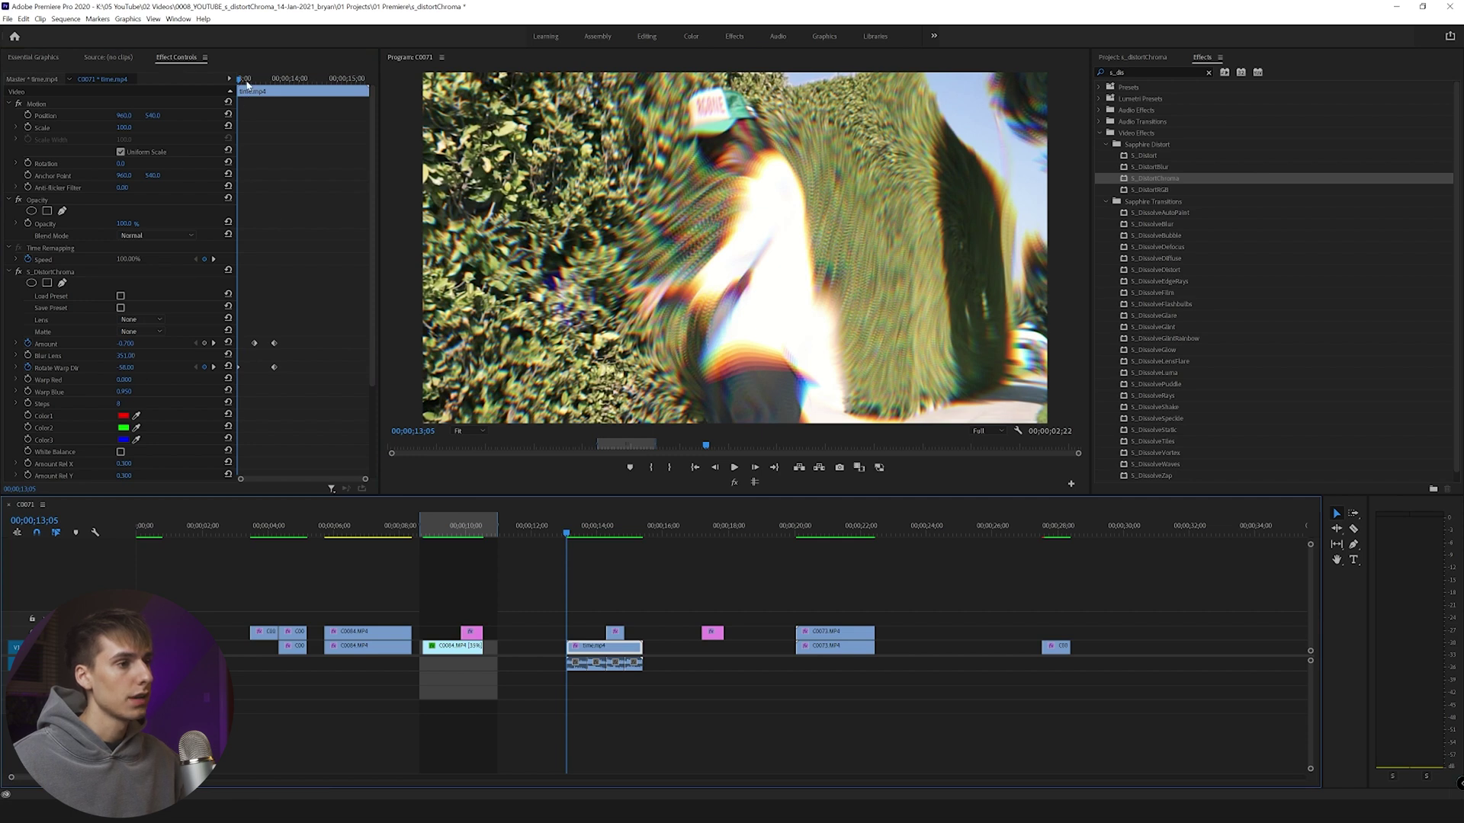
- Play the start of time.mp4 and examine its distortion around the first Amount keyframe at 00;00;13;24
{"action": "key", "text": "space"}
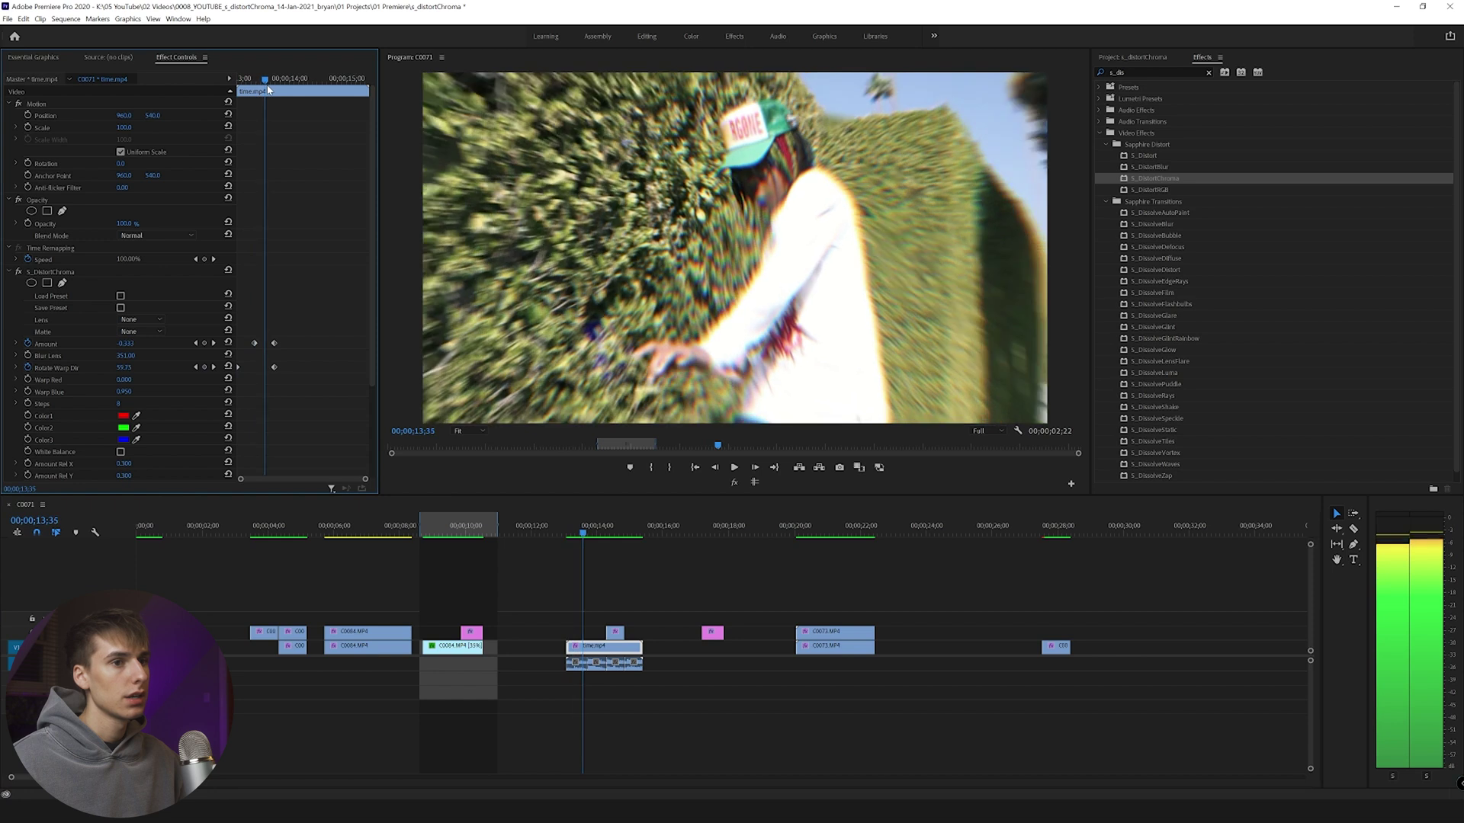
{"action": "left_click_drag", "start_coordinate": [270, 91], "coordinate": [254, 91]}
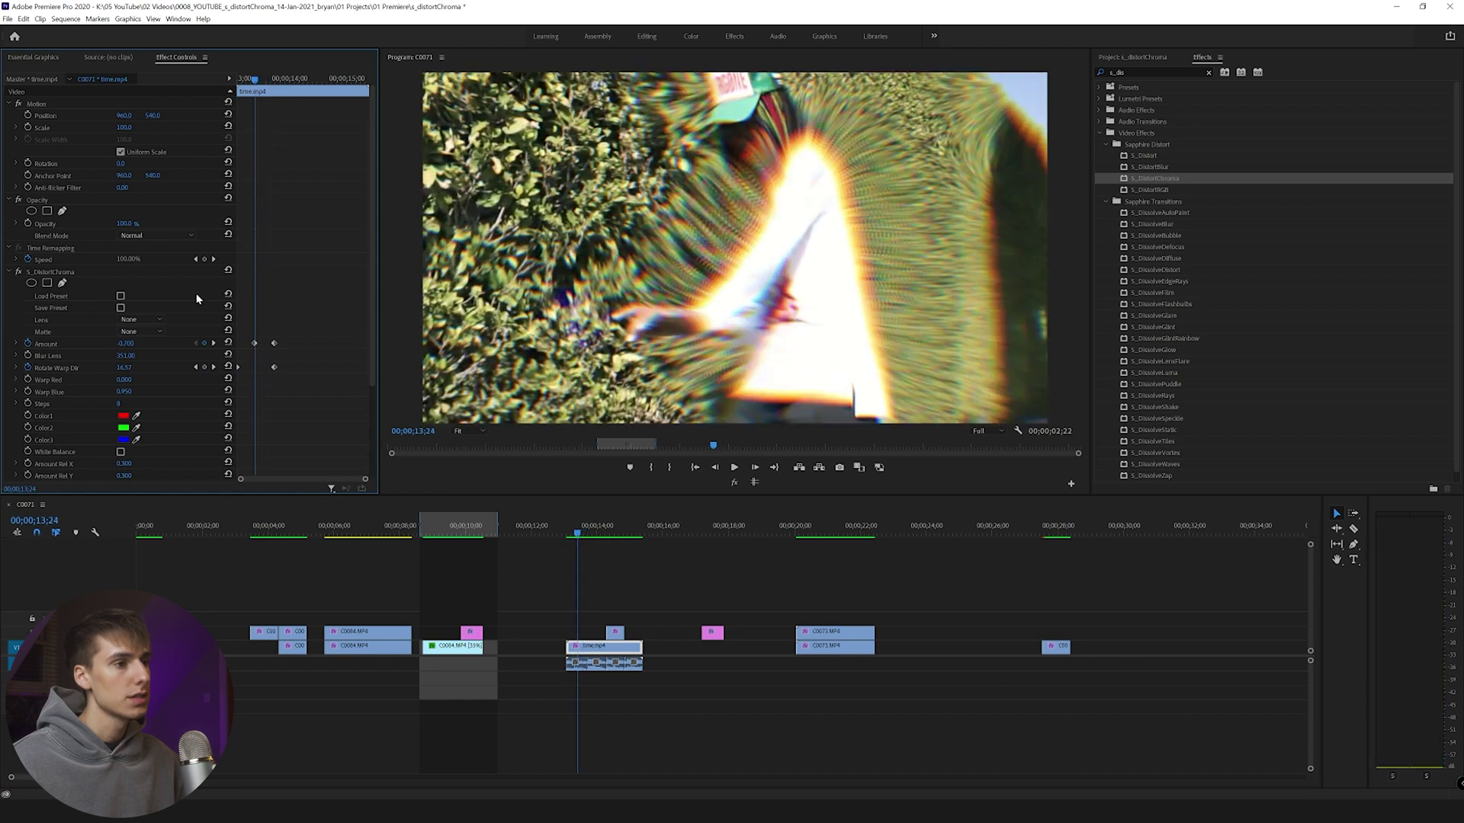
{"action": "left_click_drag", "start_coordinate": [254, 84], "coordinate": [252, 86]}
{"action": "key", "text": "space"}
{"action": "key", "text": "space"}
- Check the short overlay's distortion at 00;00;14;25 and replay the time.mp4 section from its beginning
{"action": "left_click_drag", "start_coordinate": [353, 525], "coordinate": [610, 532]}
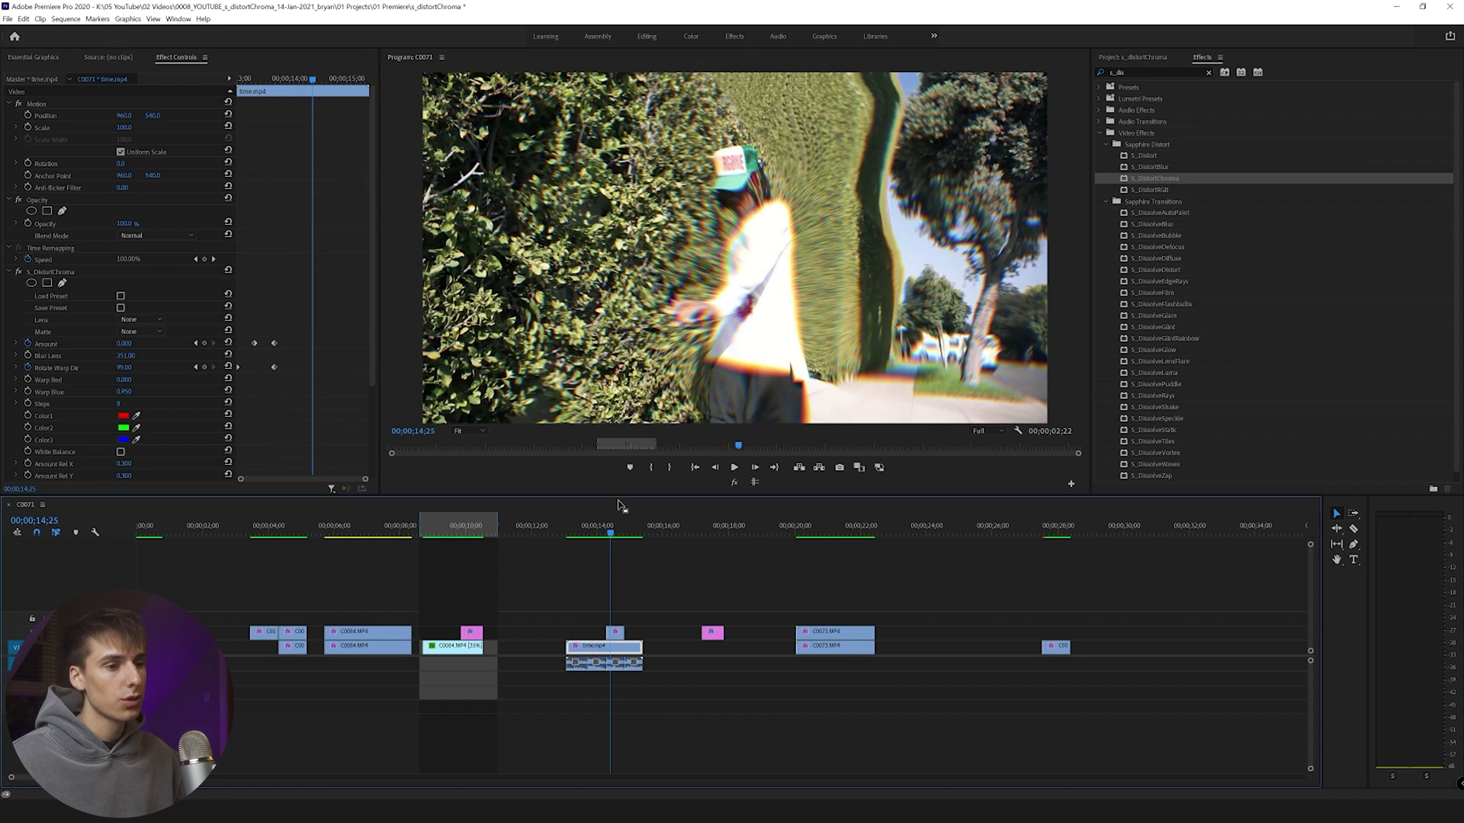
{"action": "left_click", "coordinate": [562, 527]}
{"action": "key", "text": "space"}
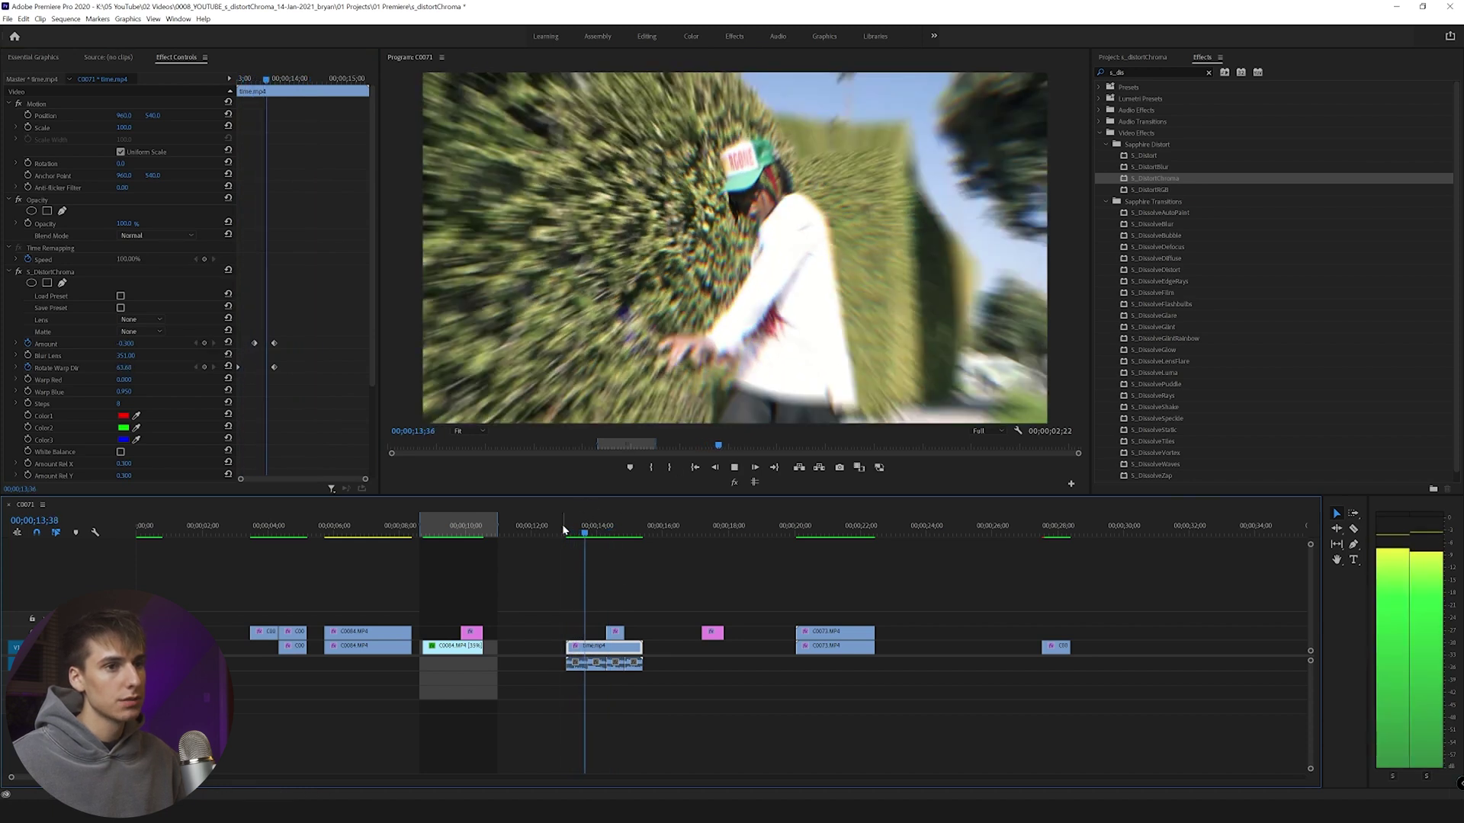
{"action": "key", "text": "space"}
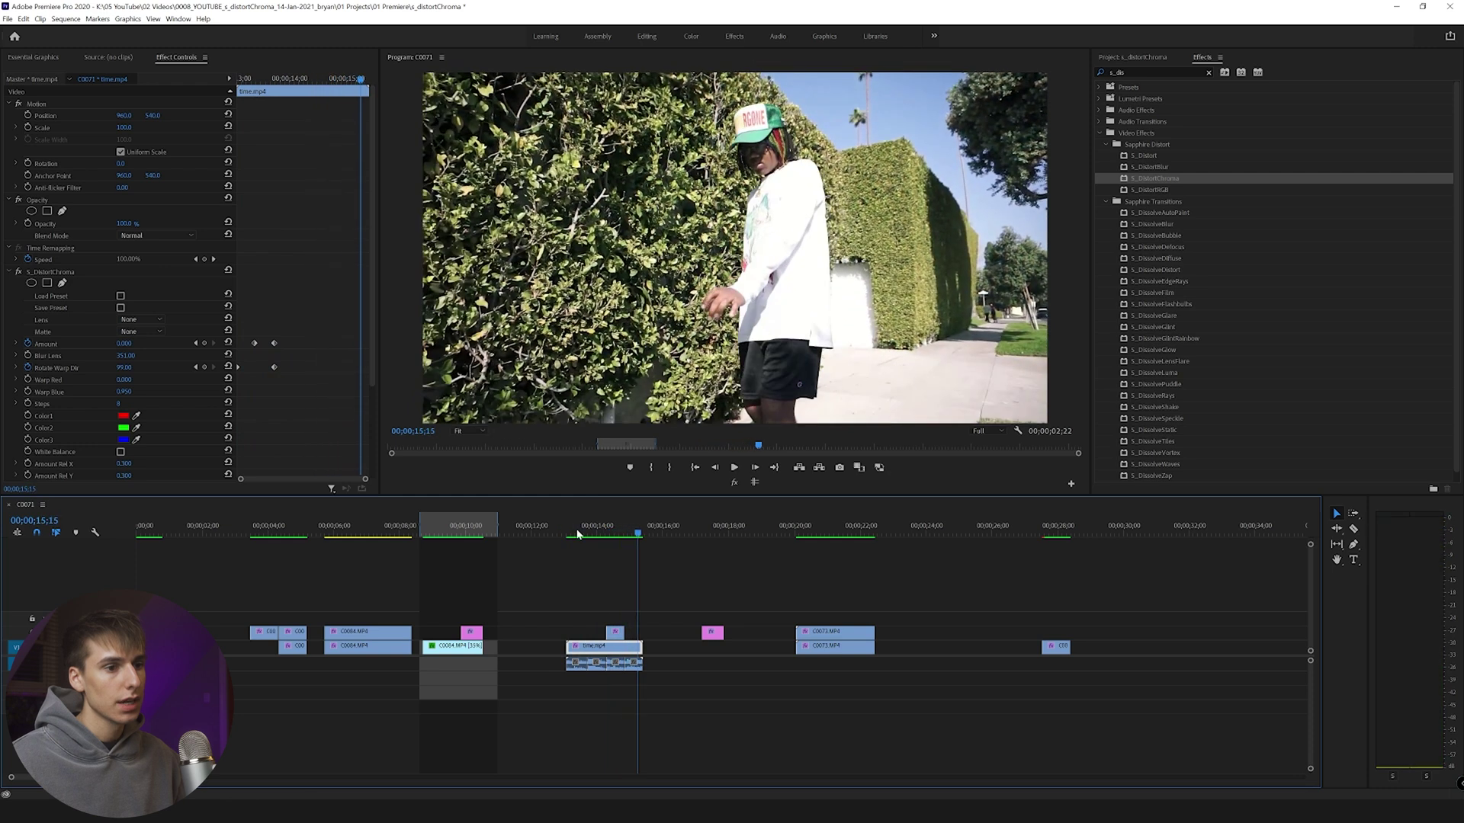
- Duplicate the time.mp4 clip onto the track directly above it, replacing the short overlay clip
{"action": "left_click", "coordinate": [596, 528]}
{"action": "left_click", "coordinate": [625, 637]}
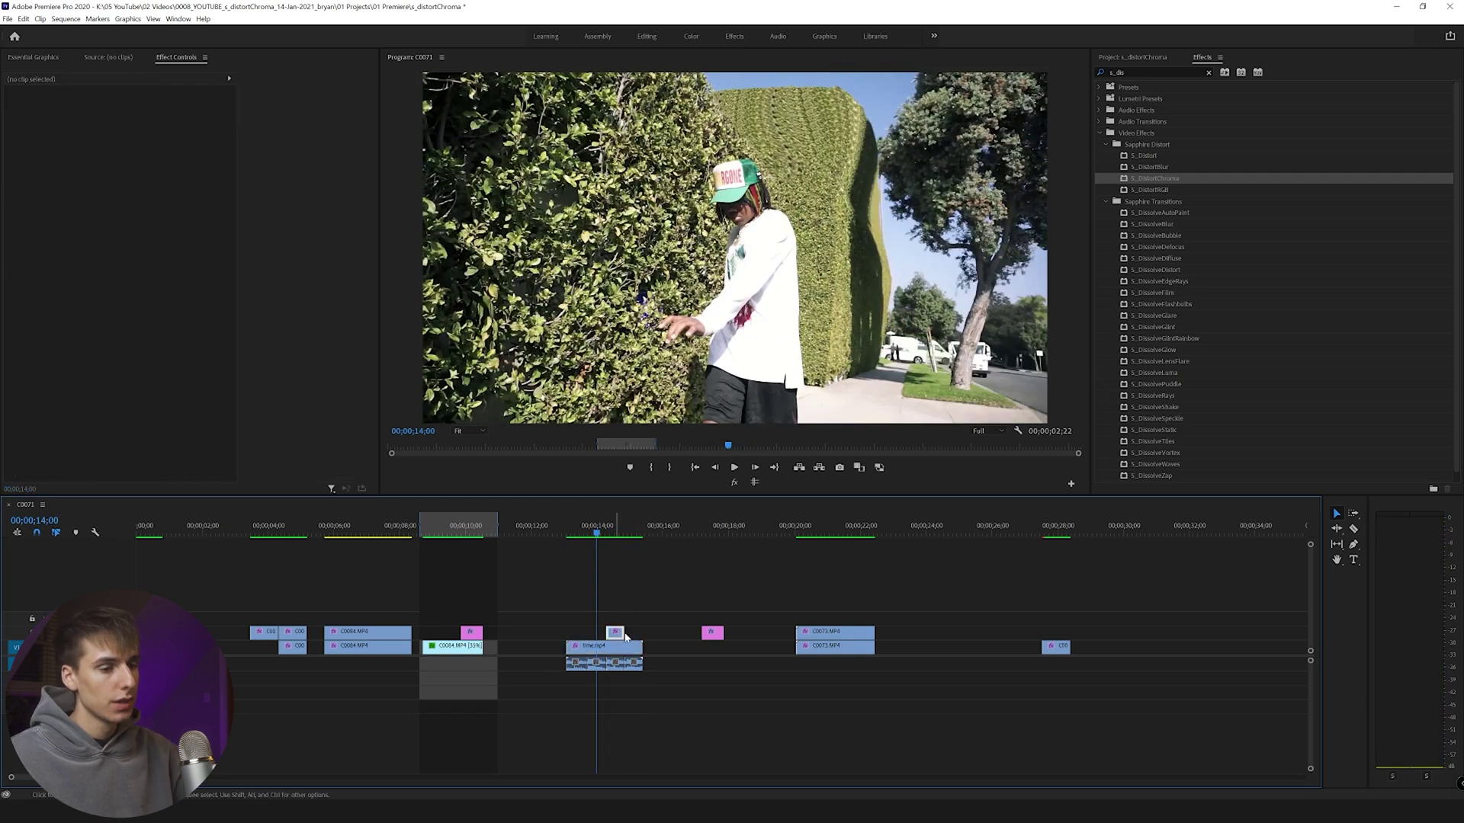
{"action": "left_click", "coordinate": [619, 649]}
{"action": "left_click_drag", "start_coordinate": [618, 651], "coordinate": [616, 637], "text": "alt"}
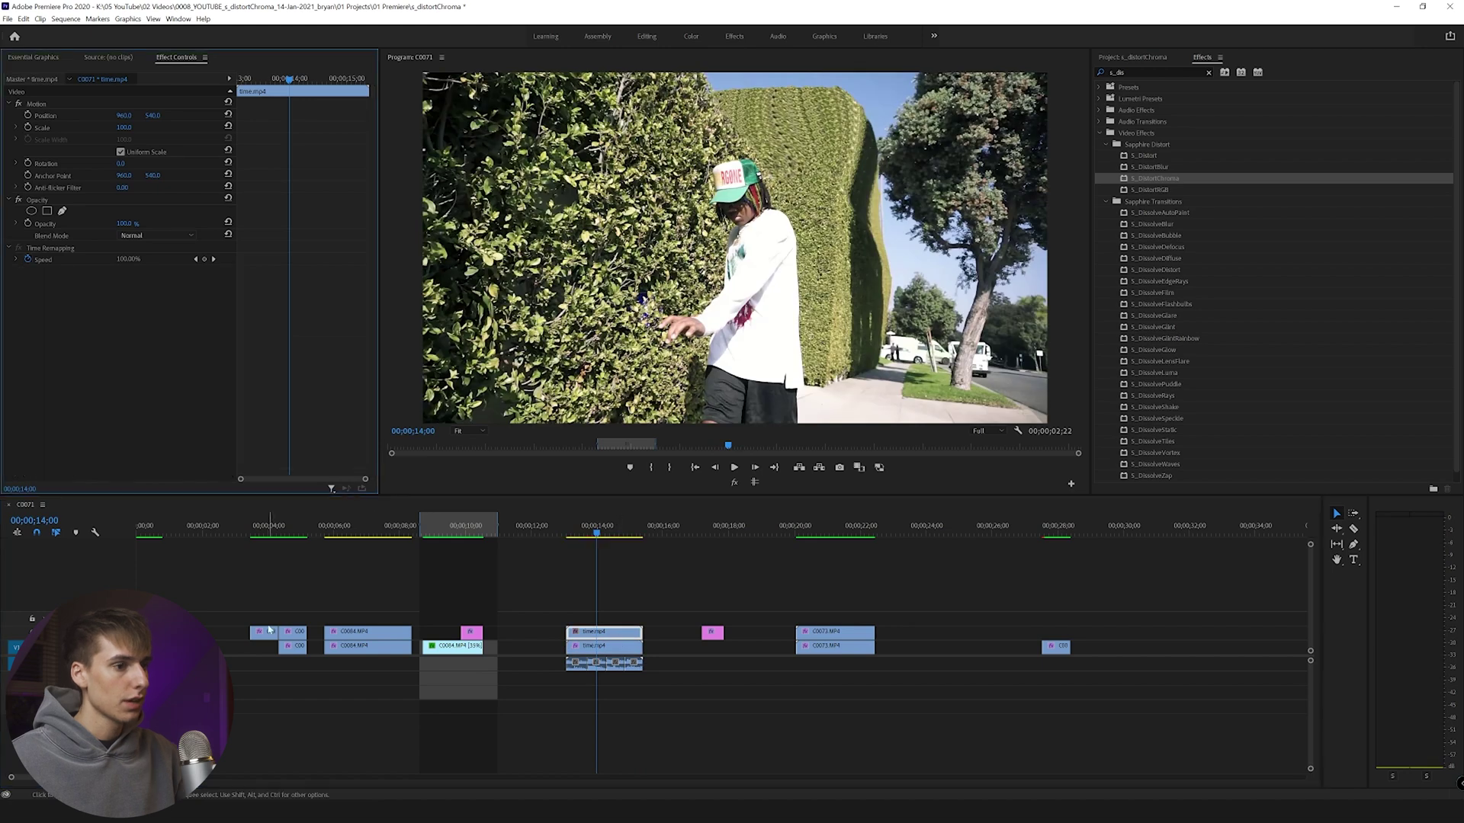
- Copy the S_DistortChroma effect from the short clips near the sequence start onto the upper time.mp4 copy
{"action": "left_click", "coordinate": [265, 638]}
{"action": "left_click", "coordinate": [264, 635]}
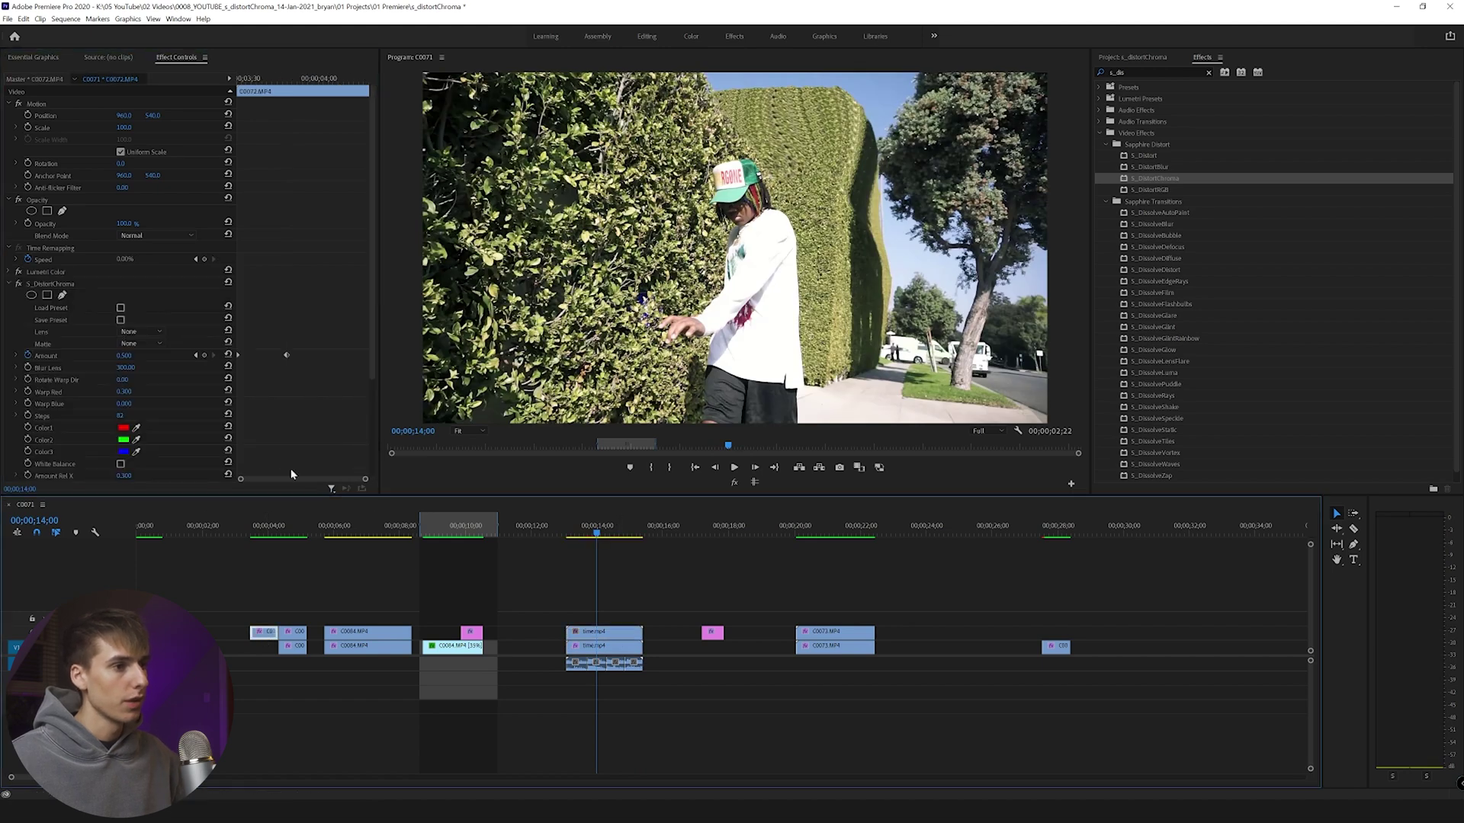
{"action": "left_click", "coordinate": [293, 633]}
{"action": "left_click", "coordinate": [53, 290]}
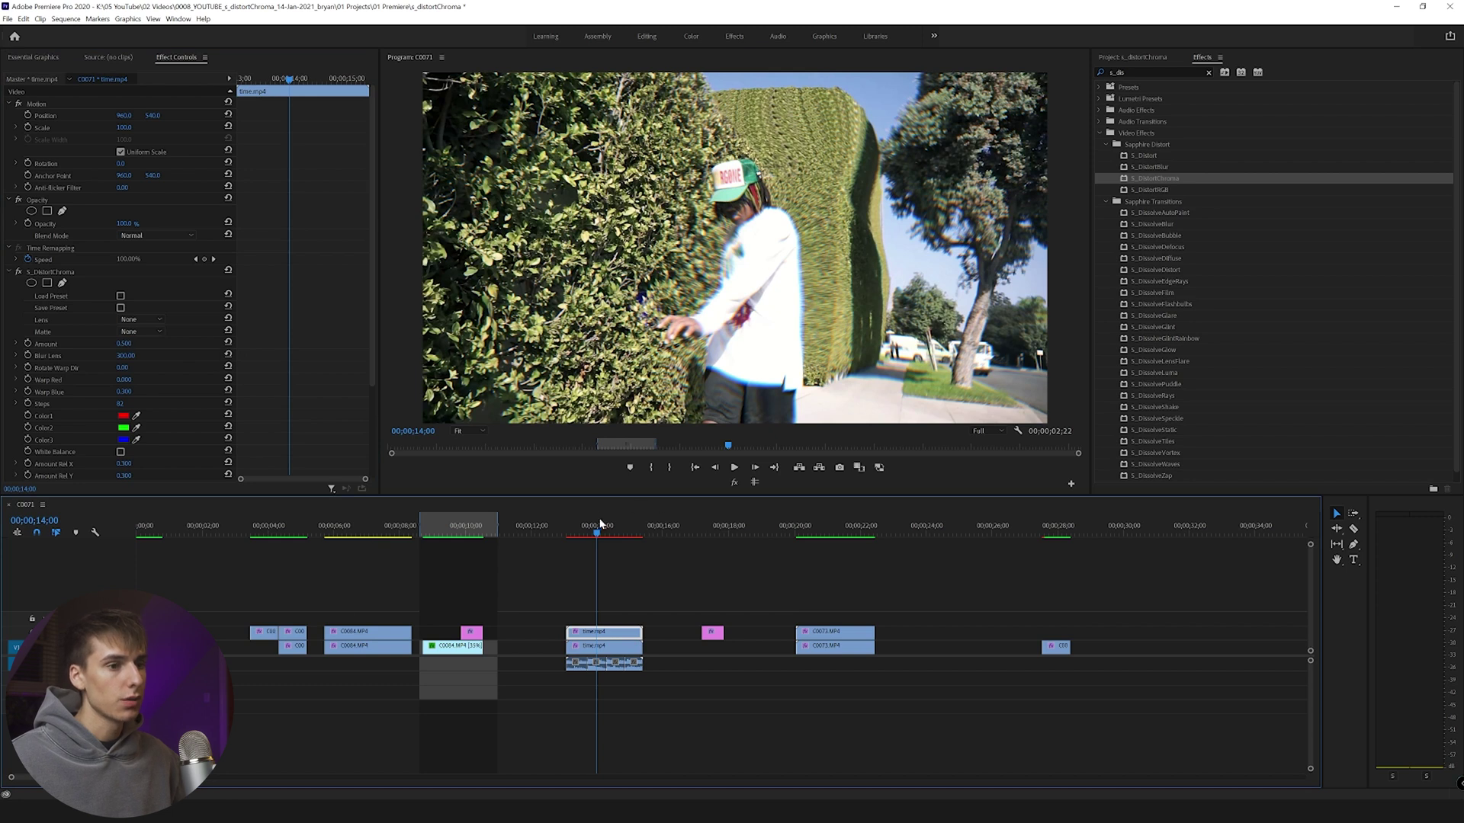
- Cut the upper time.mp4 copy at two points and delete the outer pieces, keeping the short middle section
{"action": "mouse_move", "coordinate": [594, 521]}
{"action": "left_mouse_down"}
{"action": "mouse_move", "coordinate": [575, 525]}
{"action": "mouse_move", "coordinate": [597, 525]}
{"action": "left_mouse_up"}
{"action": "key", "text": "c"}
{"action": "left_click", "coordinate": [606, 633]}
{"action": "left_click", "coordinate": [625, 633]}
{"action": "key", "text": "v"}
{"action": "key", "text": "Delete"}
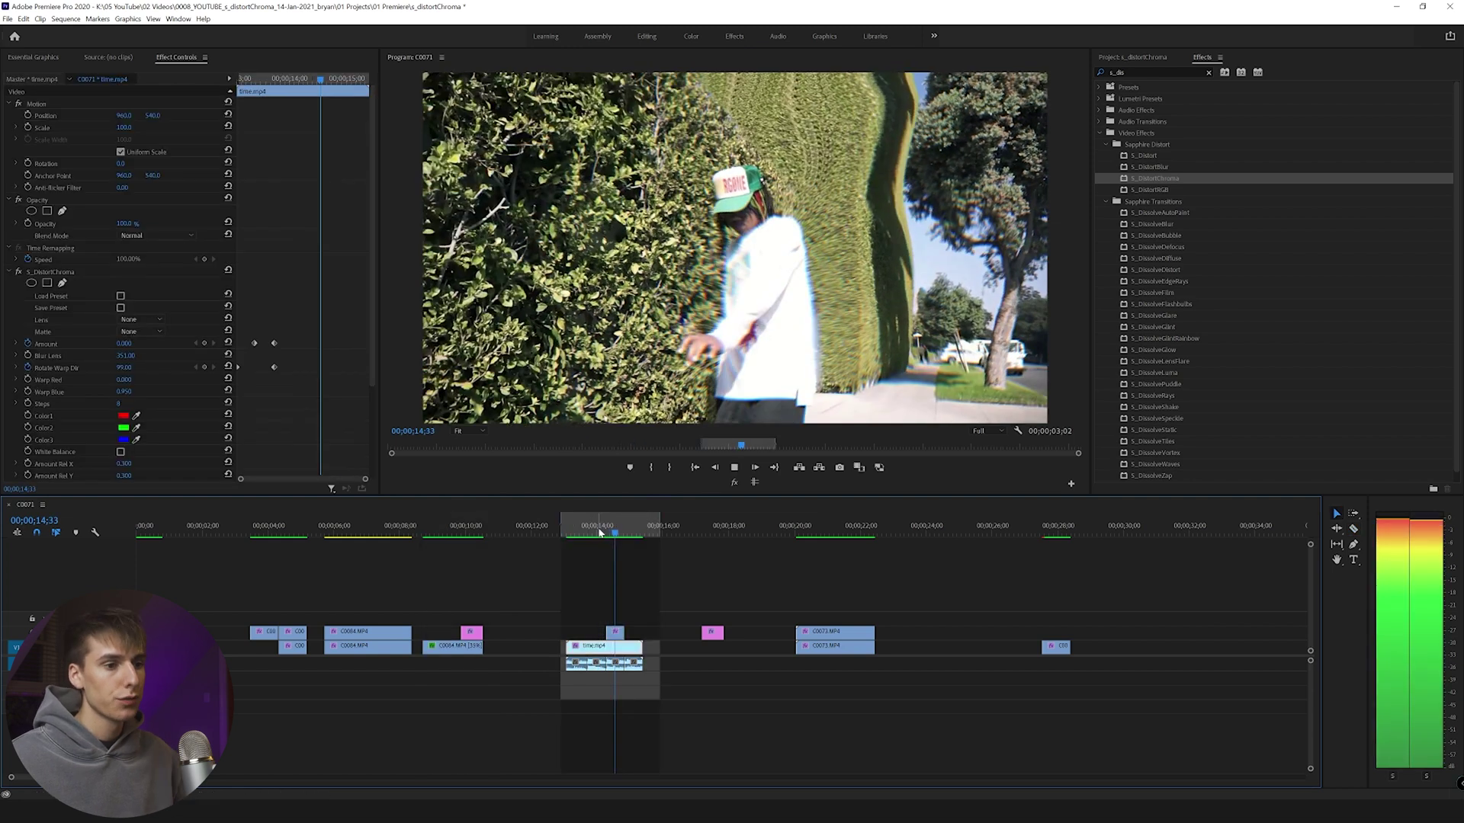
- Examine the frames before the overlay section, return to 00;00;13;20 and play back the time.mp4 distortion
{"action": "mouse_move", "coordinate": [601, 533]}
{"action": "left_mouse_down"}
{"action": "mouse_move", "coordinate": [622, 535]}
{"action": "mouse_move", "coordinate": [603, 536]}
{"action": "left_mouse_up"}
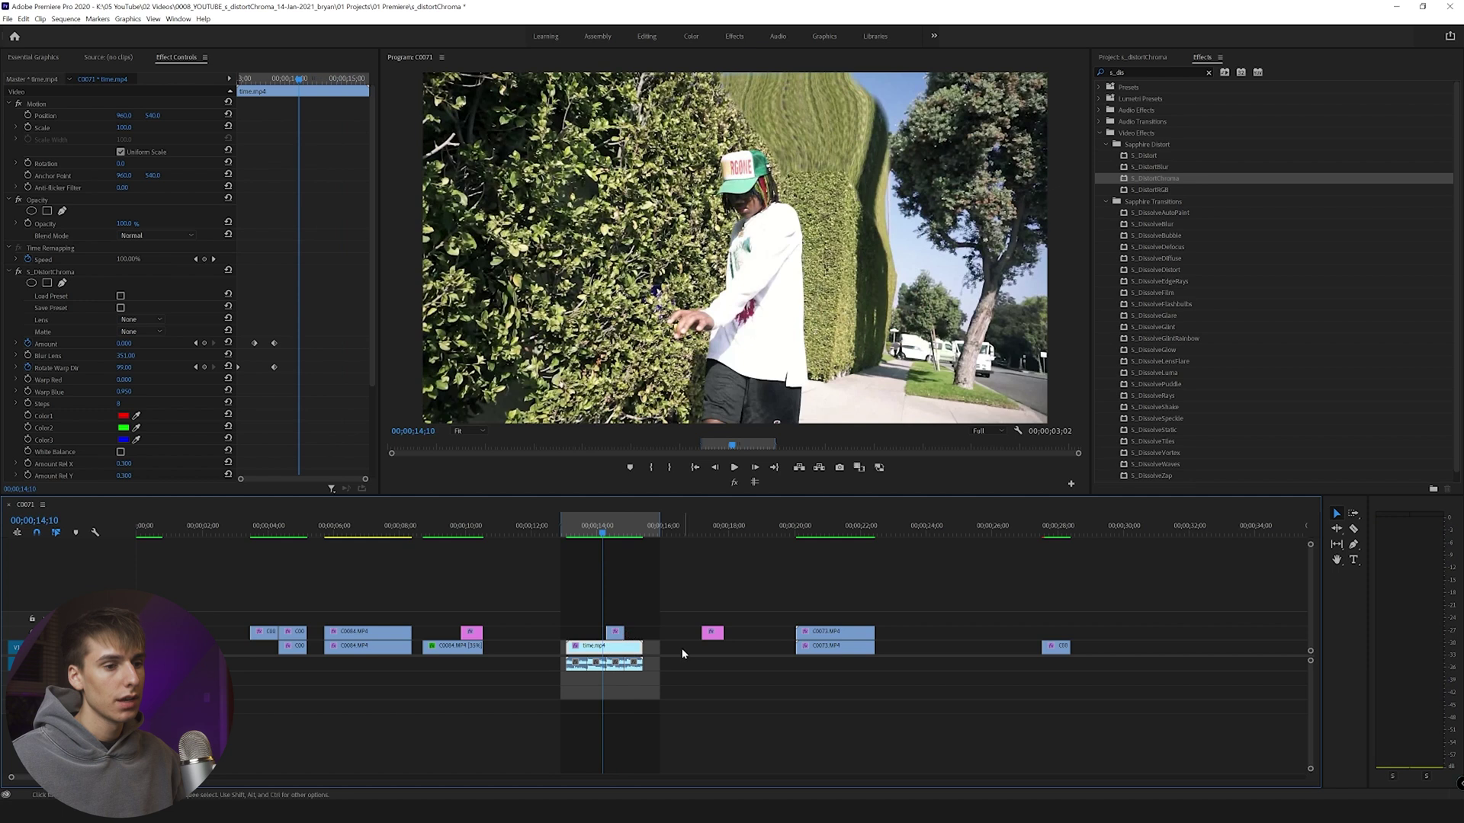
{"action": "left_click_drag", "start_coordinate": [602, 536], "coordinate": [607, 538]}
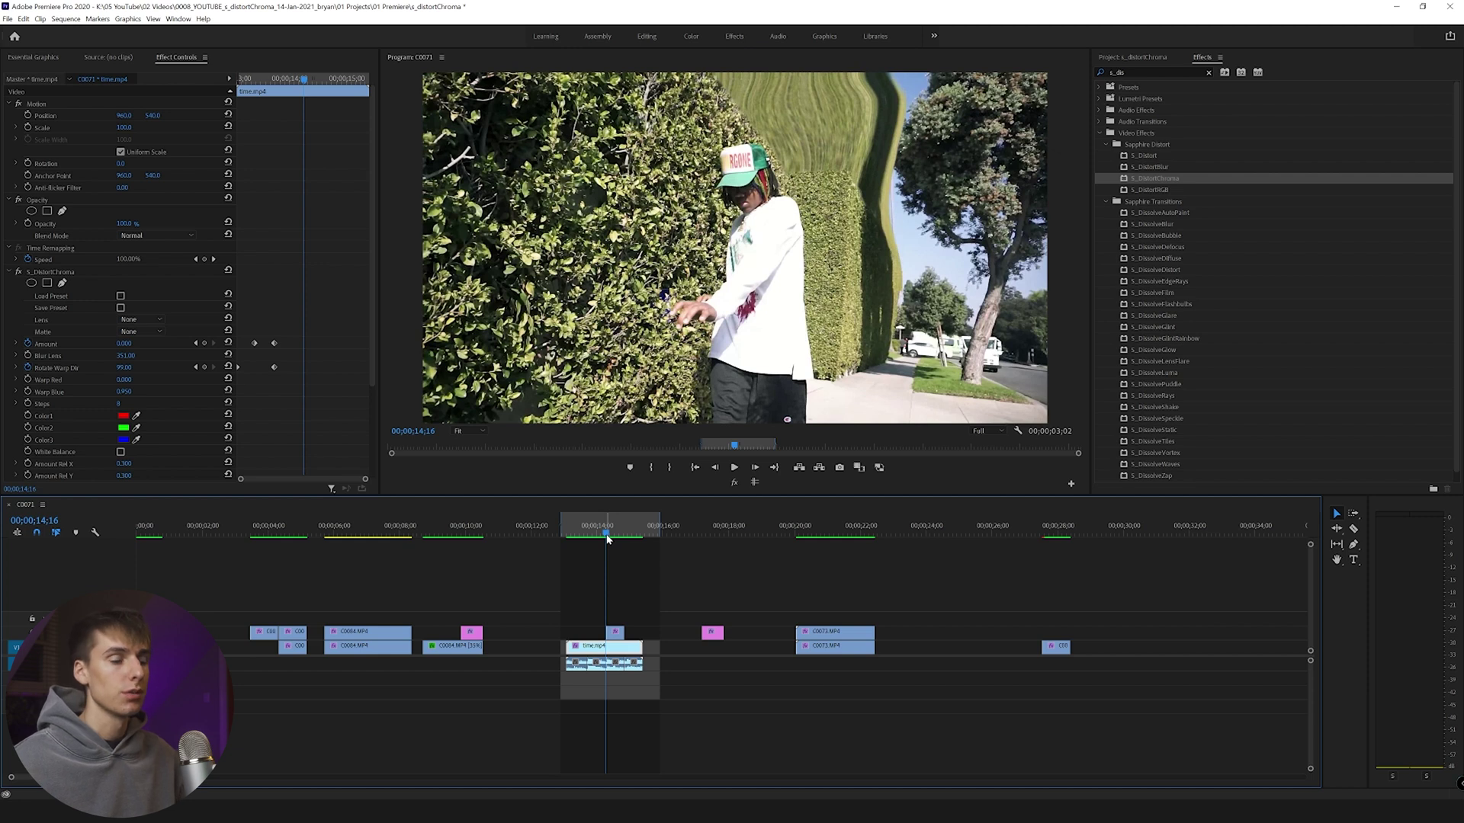
{"action": "left_click_drag", "start_coordinate": [601, 540], "coordinate": [576, 542]}
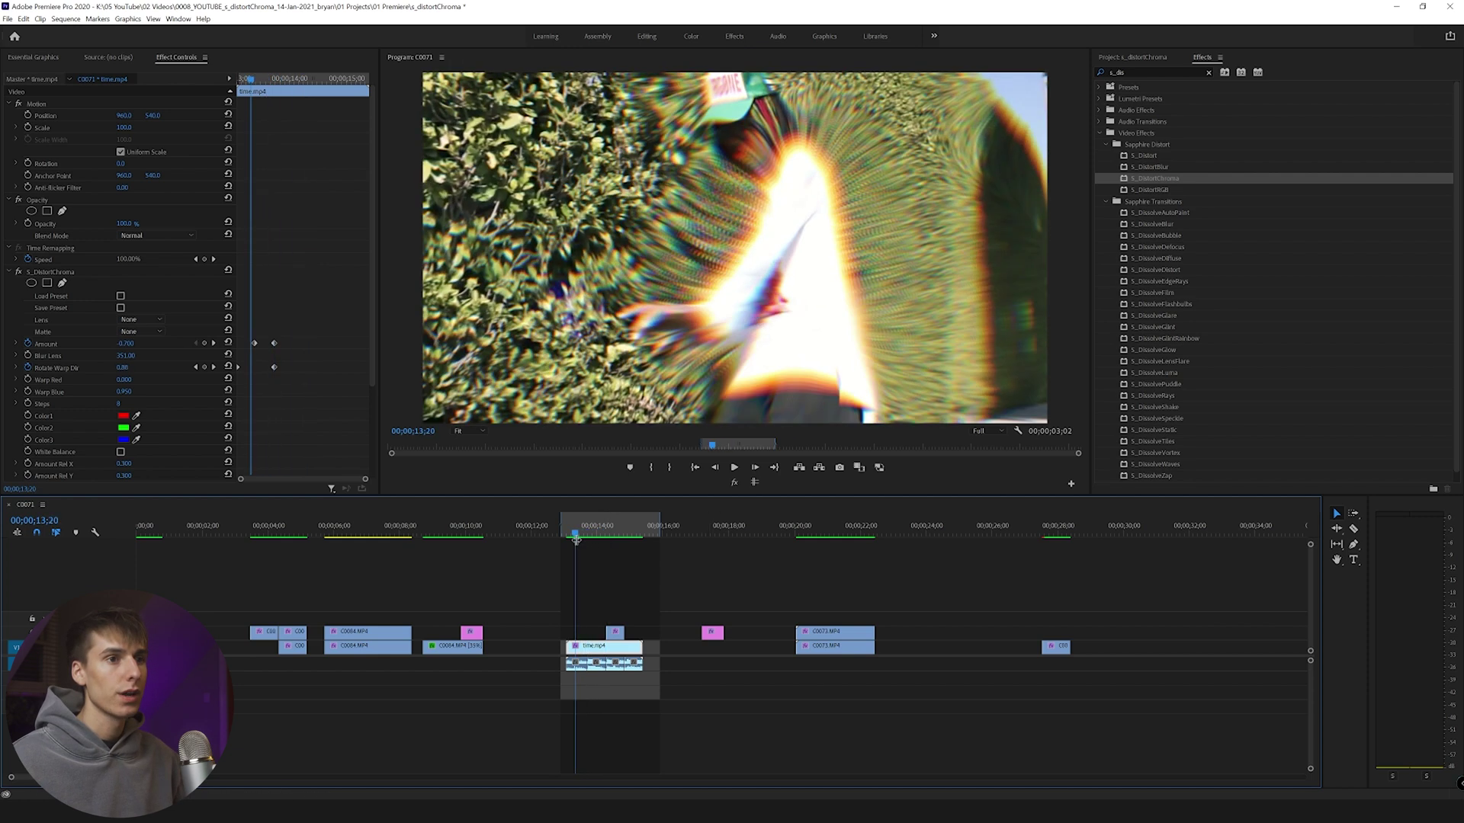
{"action": "key", "text": "space"}
{"action": "key", "text": "k"}
- Inspect the short overlay's chroma distortion at 00;00;14;37 and replay that section of time.mp4
{"action": "mouse_move", "coordinate": [604, 534]}
{"action": "left_mouse_down"}
{"action": "mouse_move", "coordinate": [585, 537]}
{"action": "mouse_move", "coordinate": [614, 537]}
{"action": "left_mouse_up"}
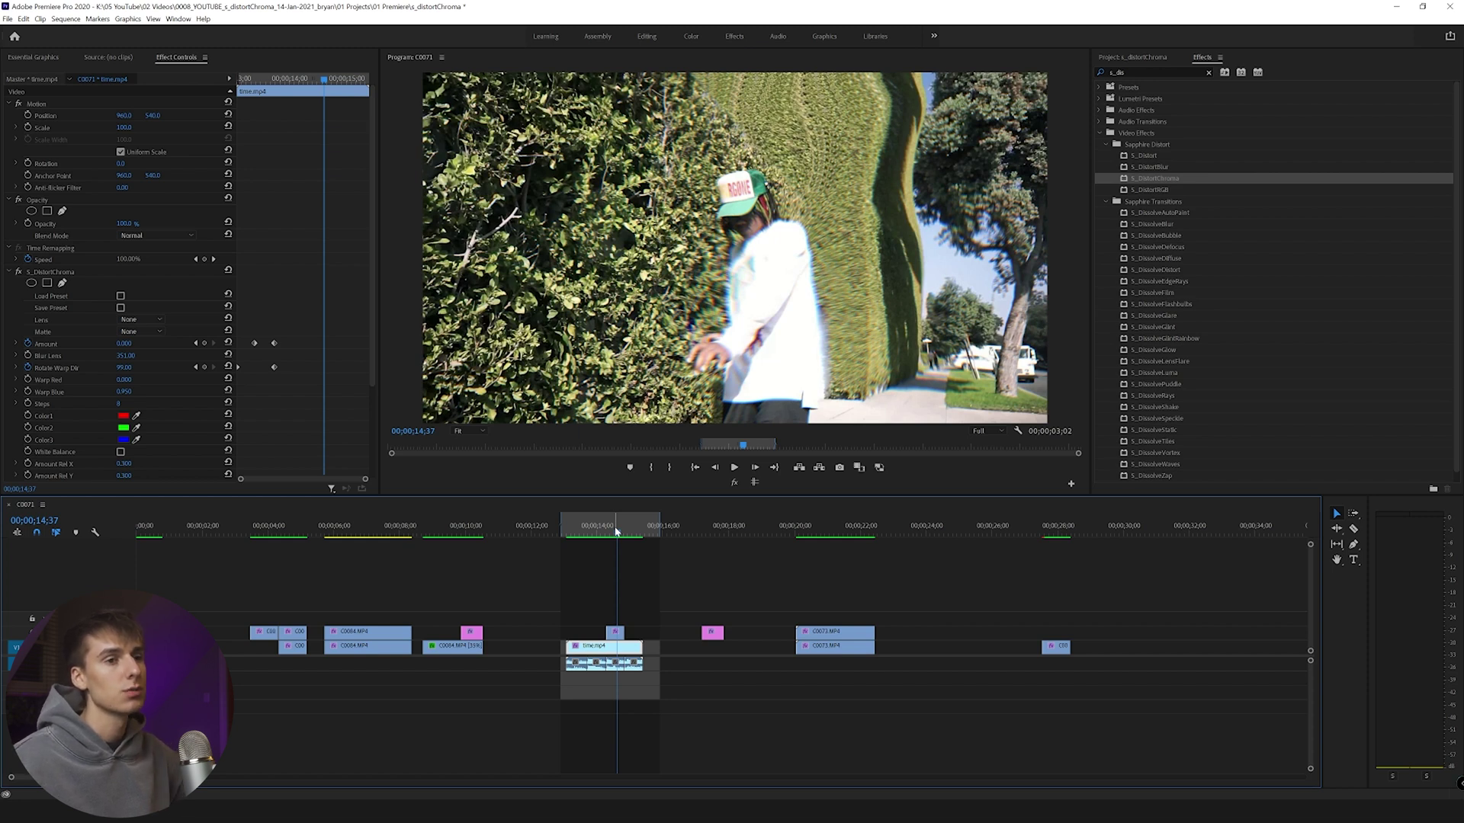
{"action": "key", "text": "space"}
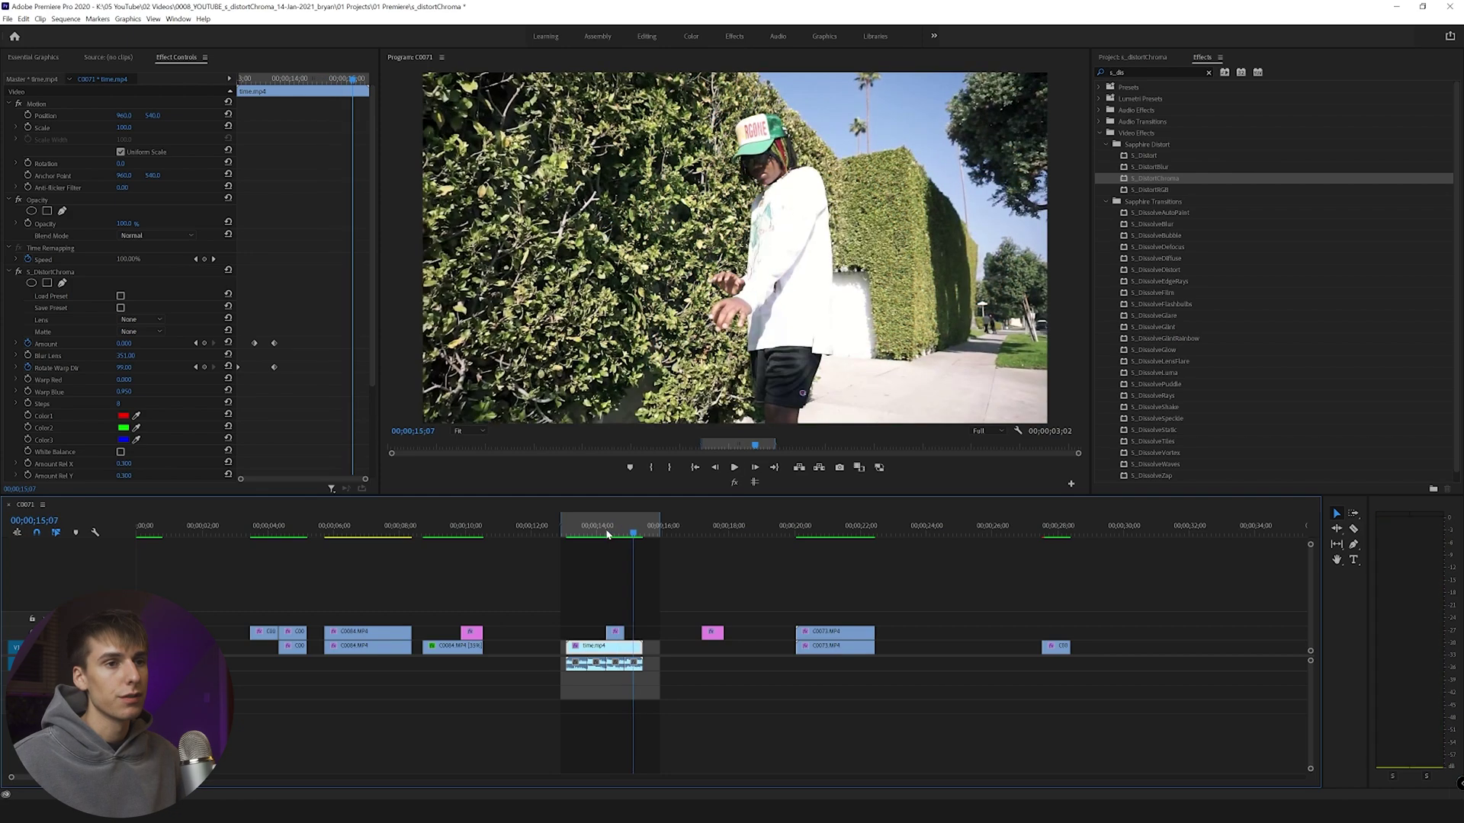
{"action": "left_click", "coordinate": [607, 532]}
{"action": "key", "text": "space"}
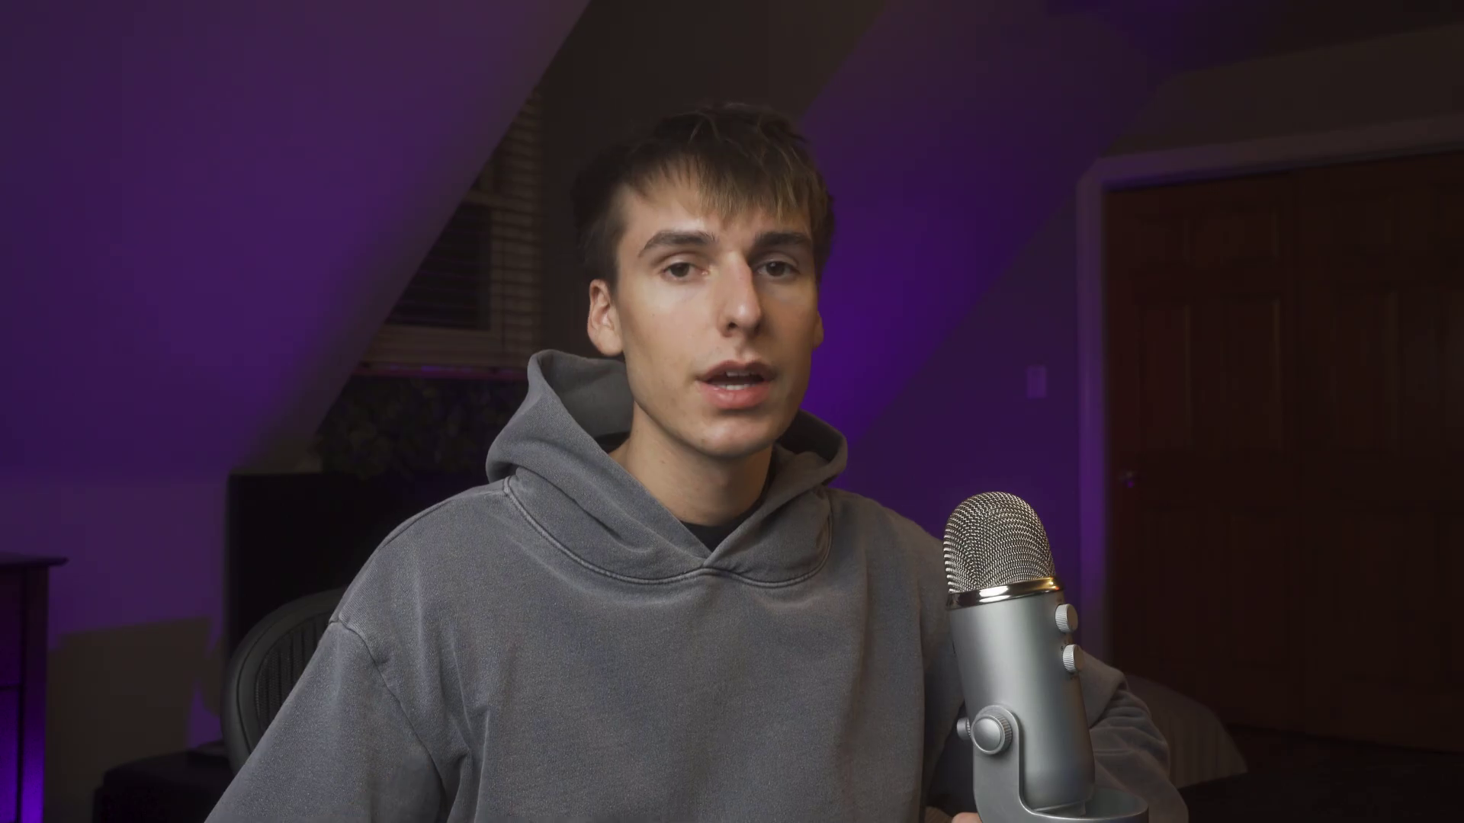